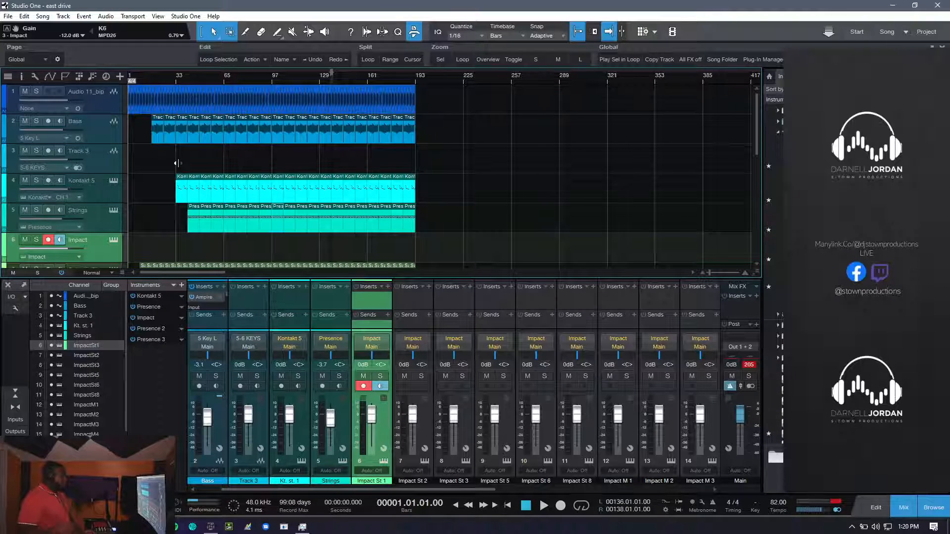
- Reset the clip indicator on the Main output channel and look over the arrangement down to the drum tracks
click(748, 365)
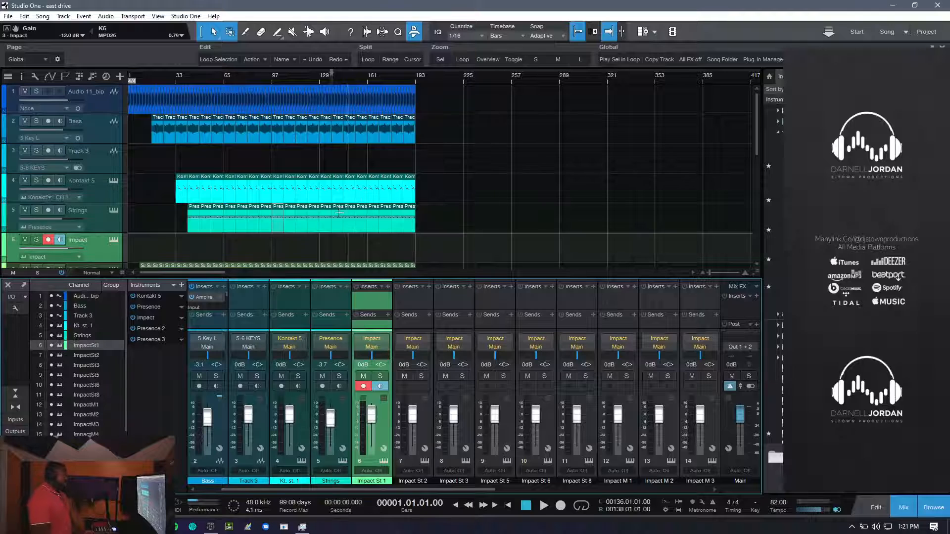
scroll(310, 212, down, 3)
scroll(310, 211, down, 3)
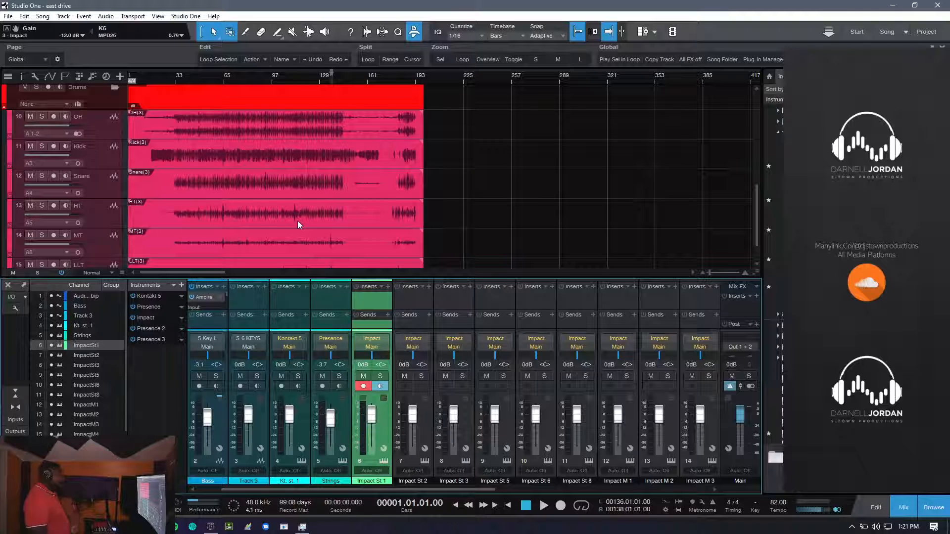
scroll(296, 226, up, 9)
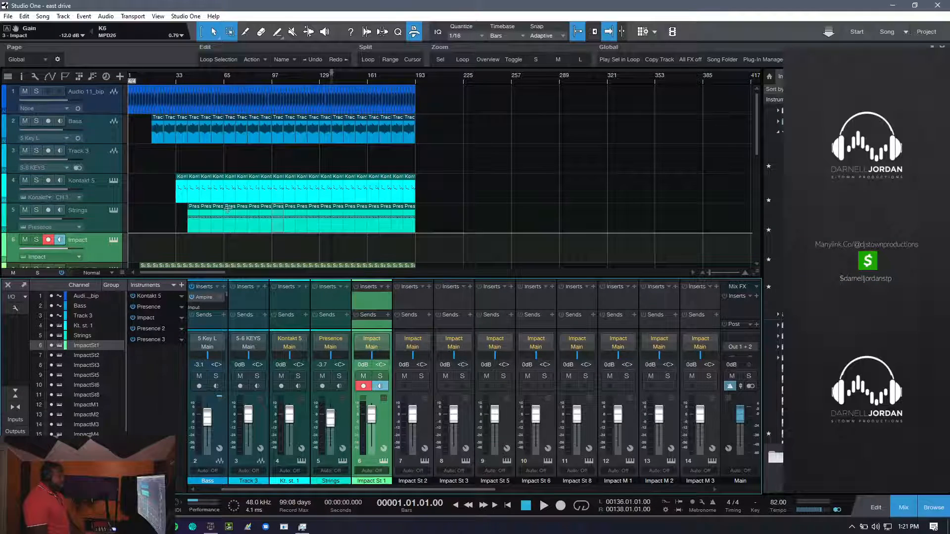
- Switch to OBS, view it maximized to check the live stream, and minimize it to return to Studio One
key(alt+Tab)
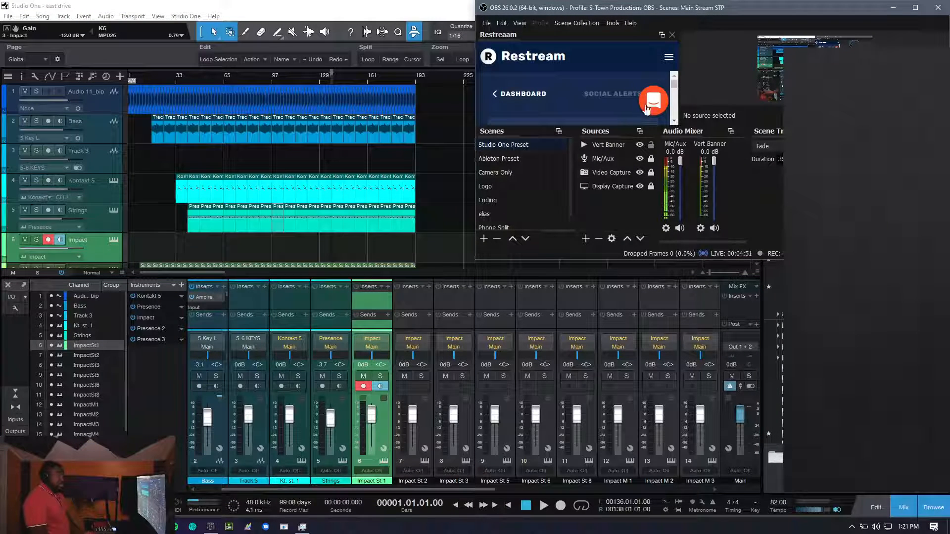
click(915, 8)
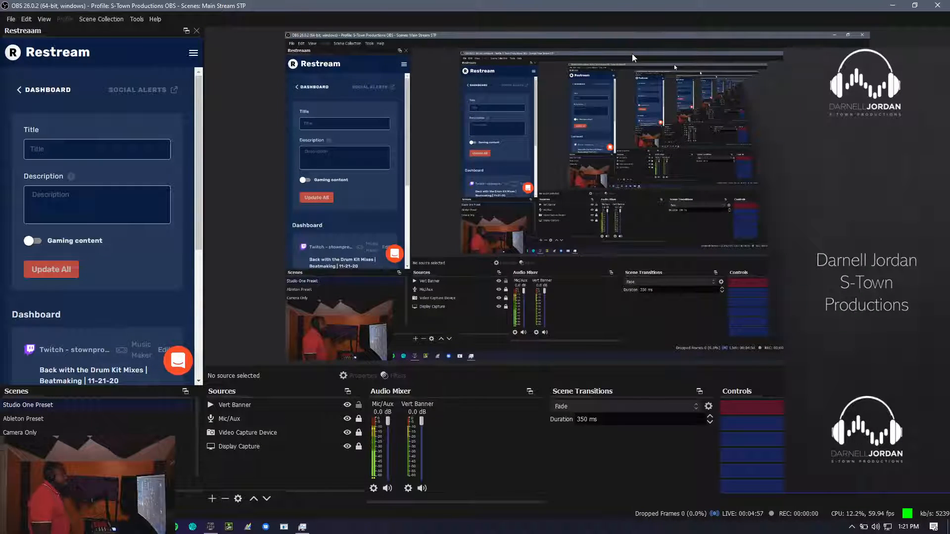
click(894, 6)
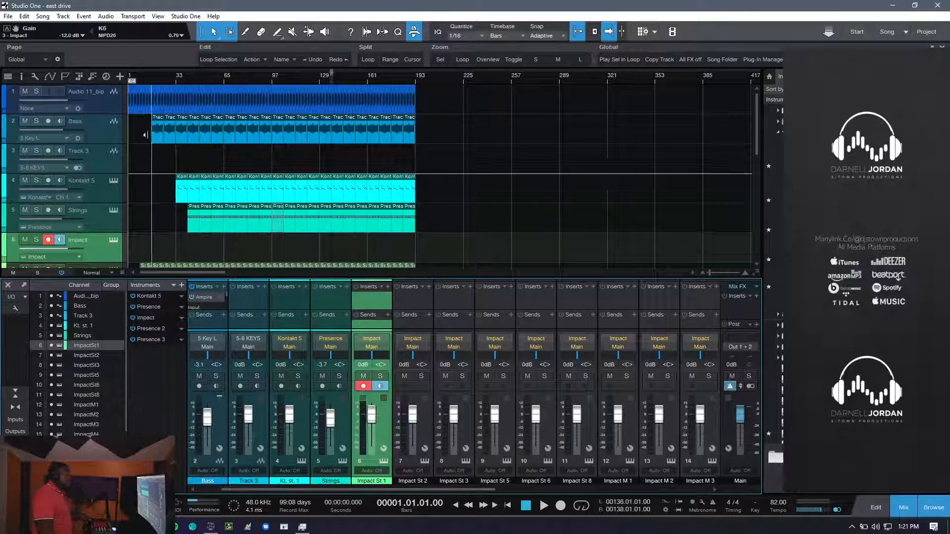
- Hide the mixer and review all tracks in the enlarged arrangement
click(904, 508)
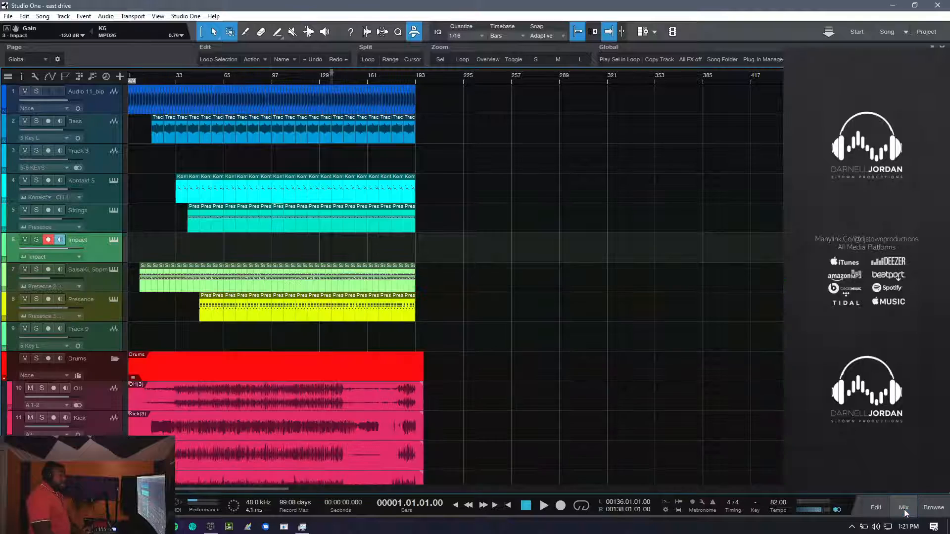
scroll(435, 412, down, 2)
scroll(434, 412, down, 1)
scroll(389, 424, up, 3)
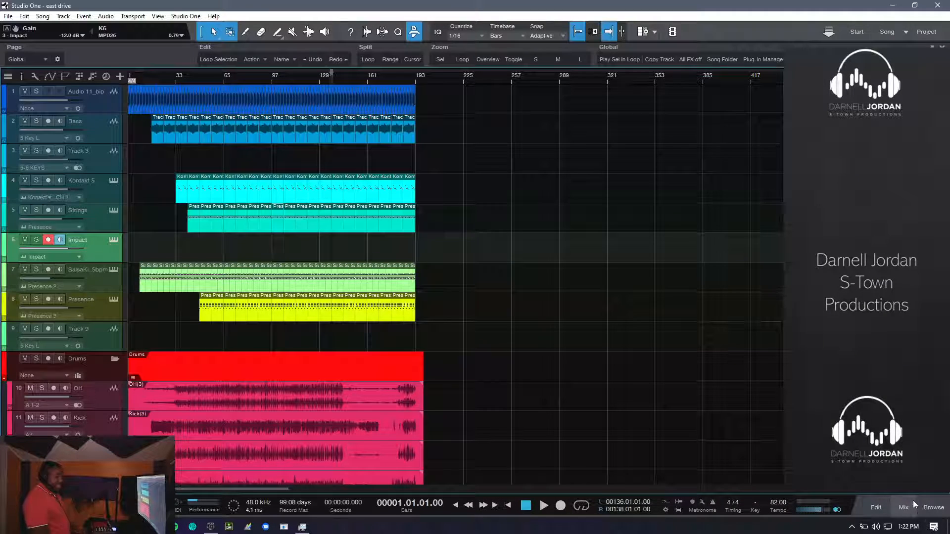
- Show the browser, look through its file folders, and hide it again
click(933, 508)
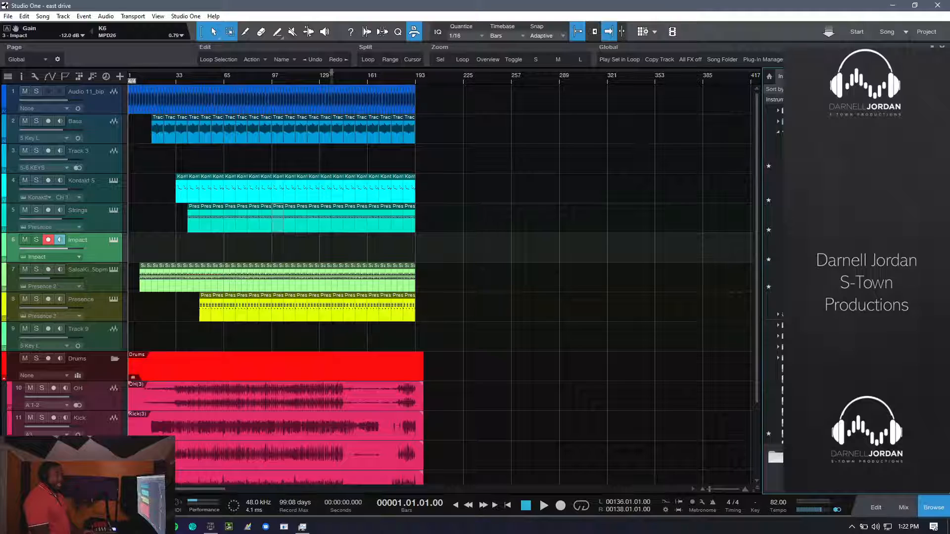
click(864, 76)
click(767, 153)
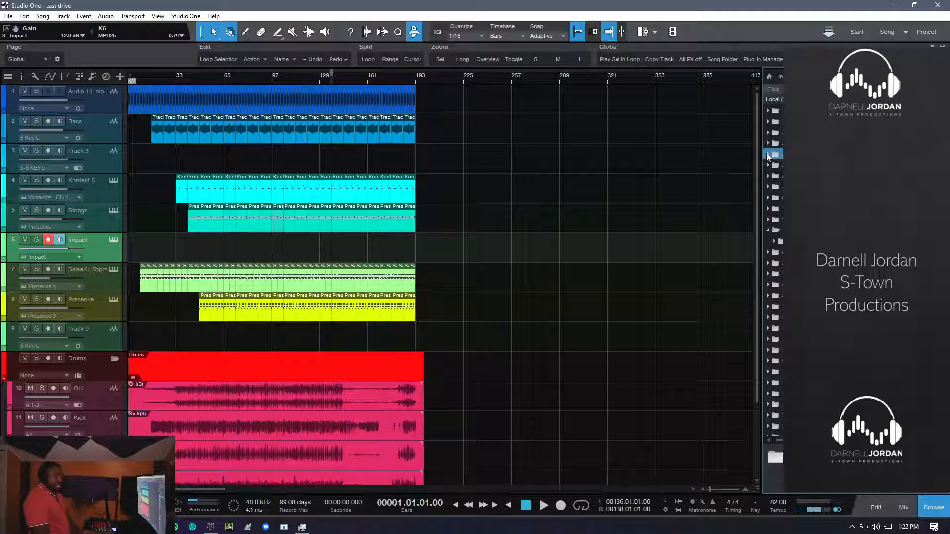
click(831, 89)
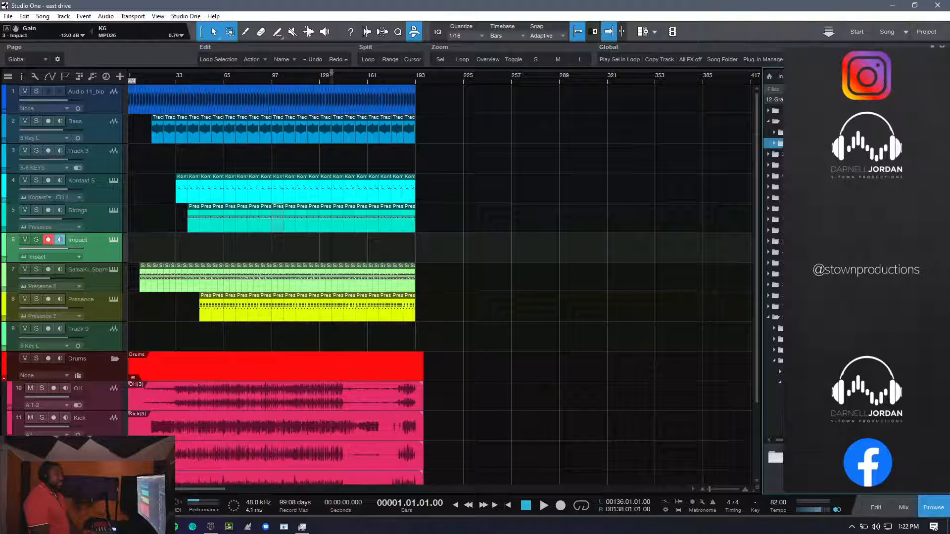
click(934, 509)
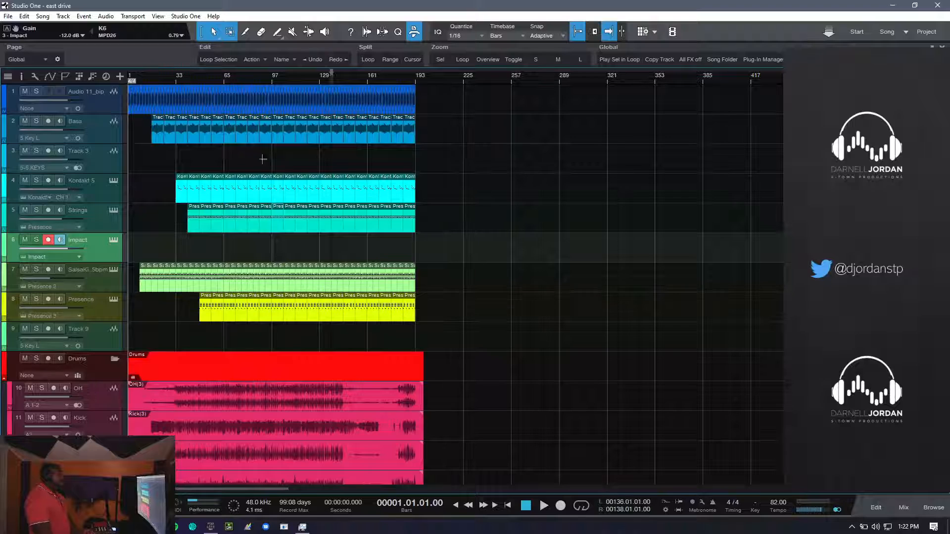
- Solo the Audio 11_bip track and play it briefly from the start of the song
click(37, 93)
key(space)
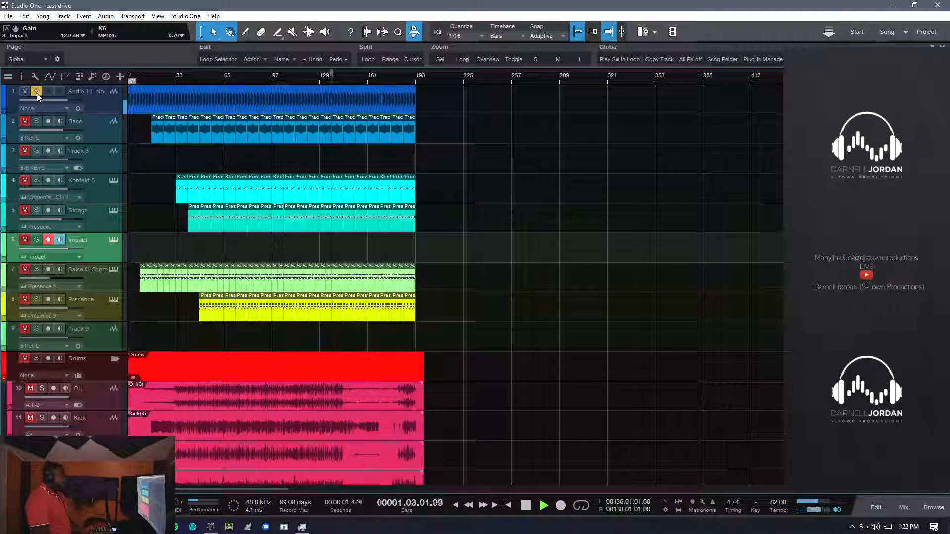
key(space)
- Show the mixer as a detached console and inspect the Ampire amp plug-in on the Audio 11_bip channel
key(F3)
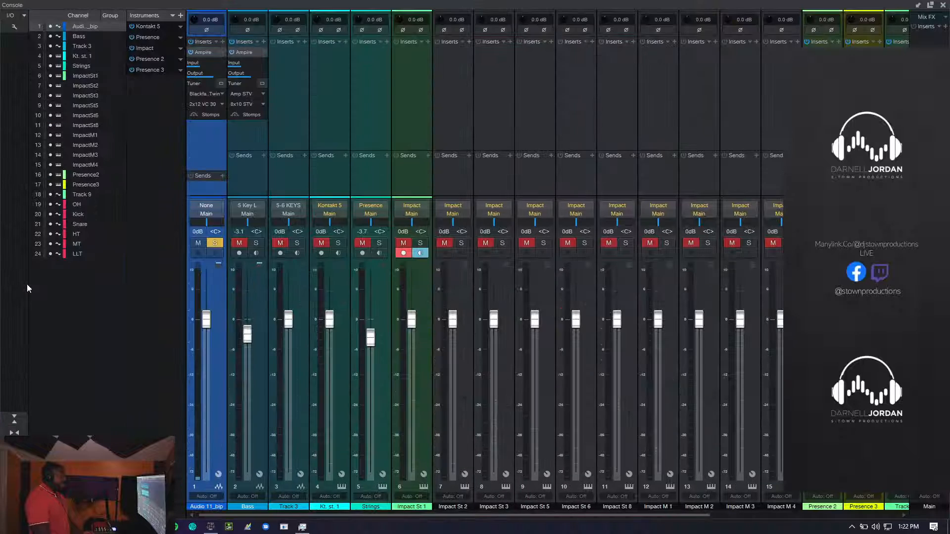
click(24, 285)
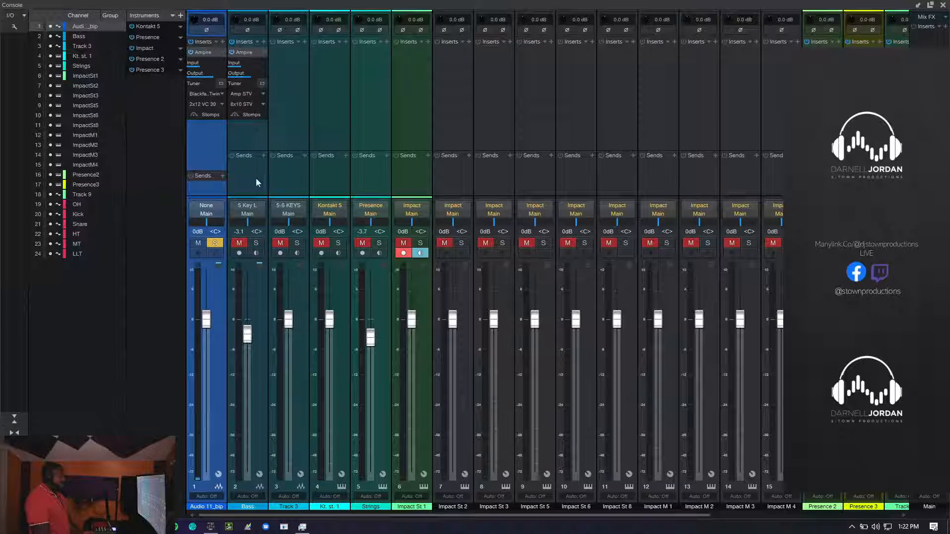
click(202, 52)
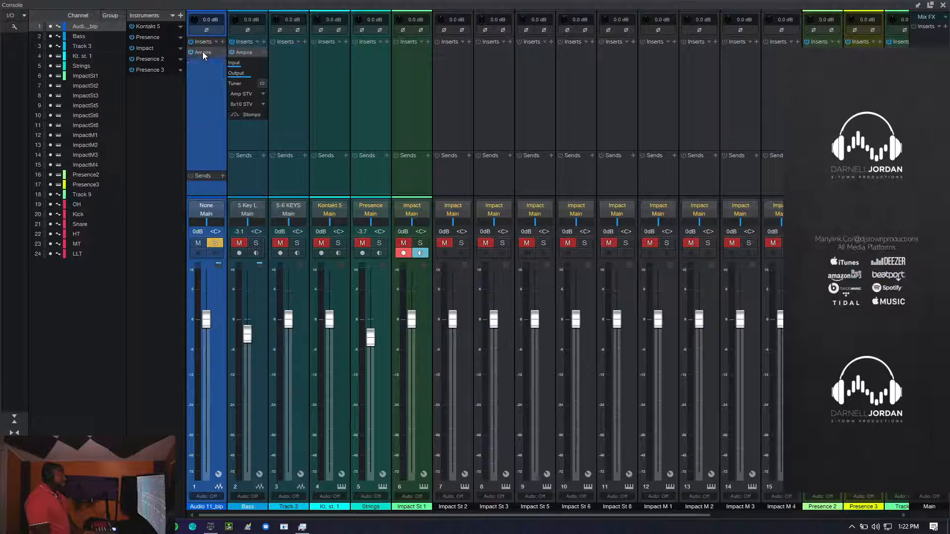
double_click(203, 53)
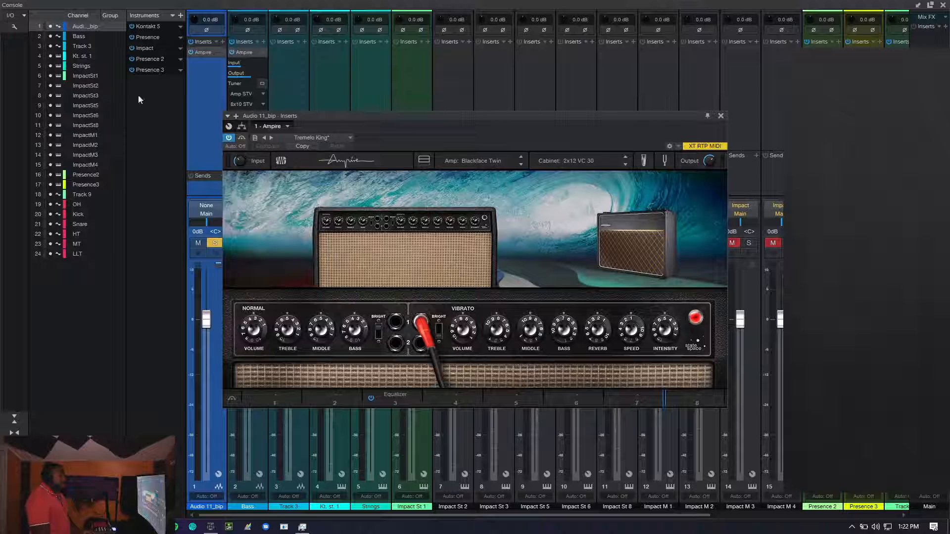
click(721, 116)
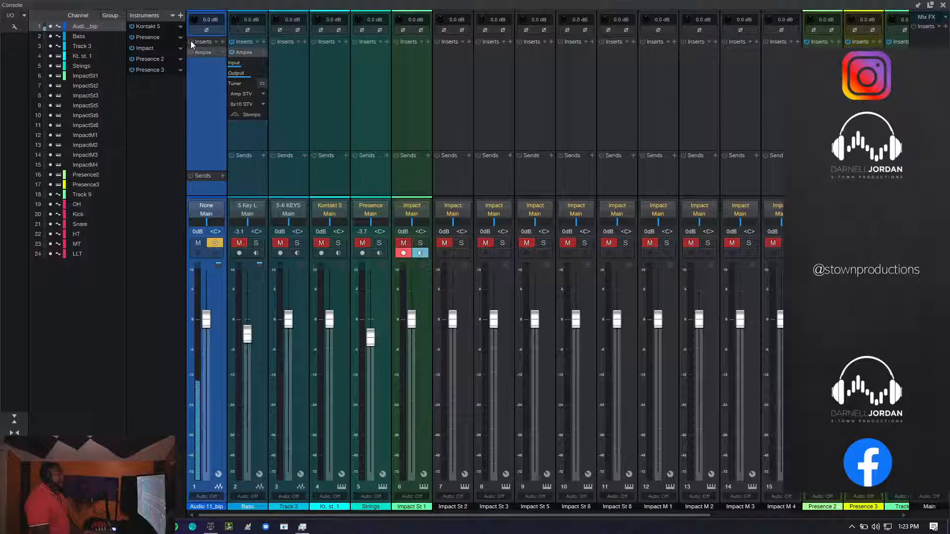
- Re-enable the inserts on the Audio 11_bip channel, then close the console and disarm recording on the Impact track
click(191, 41)
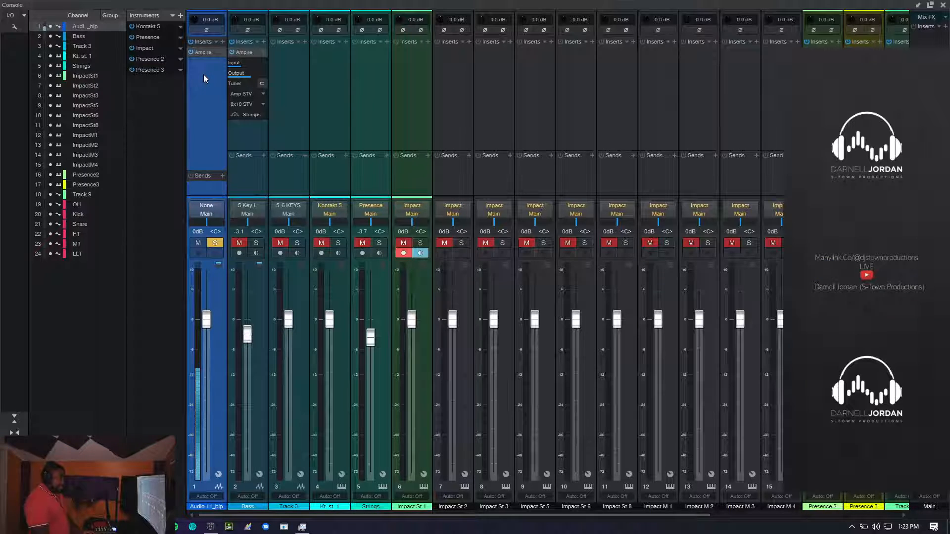
key(F3)
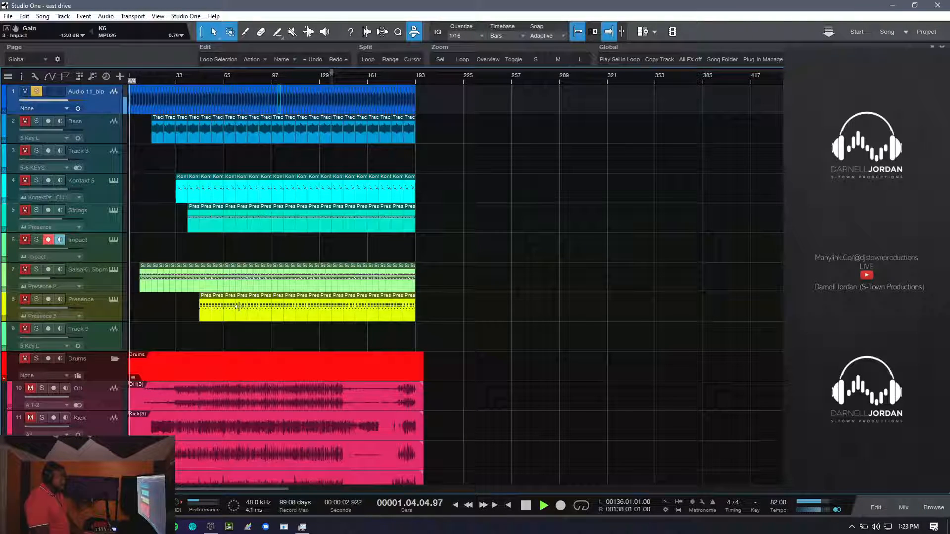
click(47, 240)
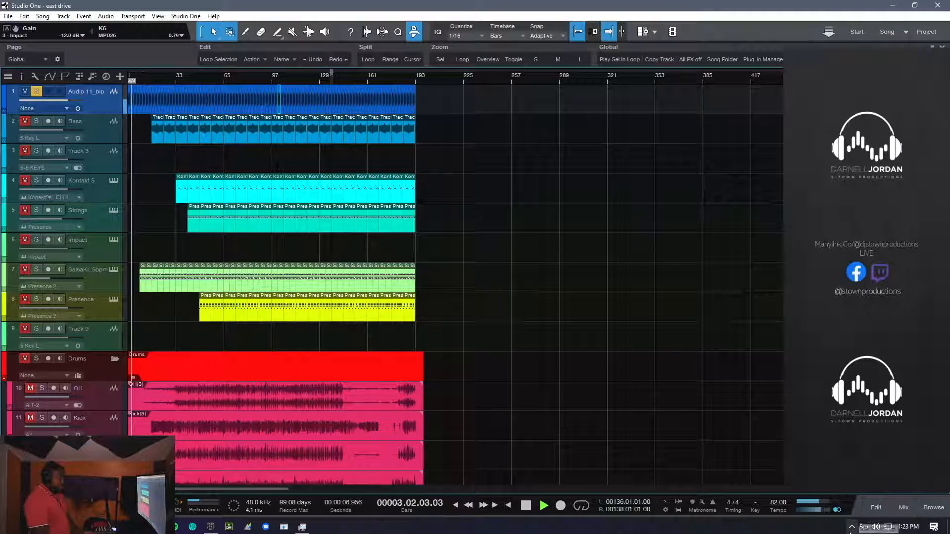
- Quit the background application with the pink icon in the Windows system tray
click(852, 527)
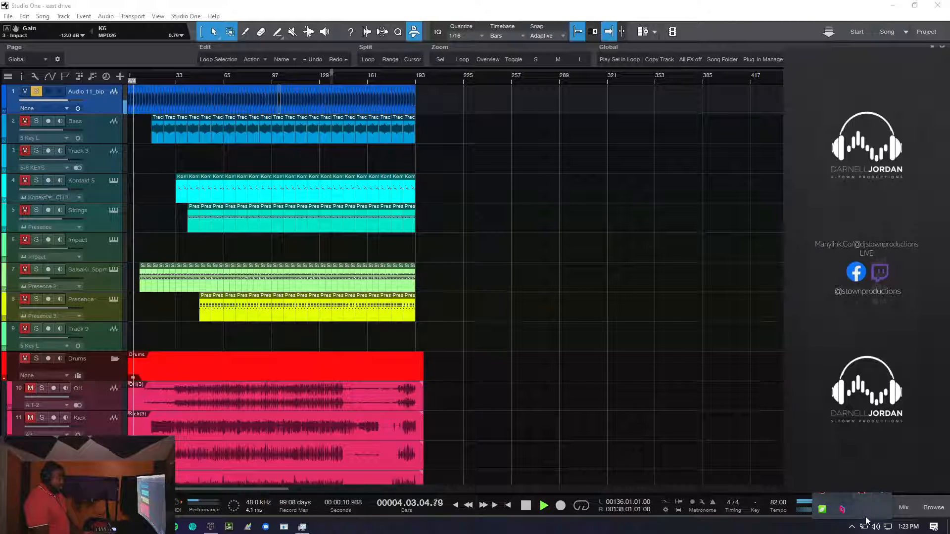
click(821, 511)
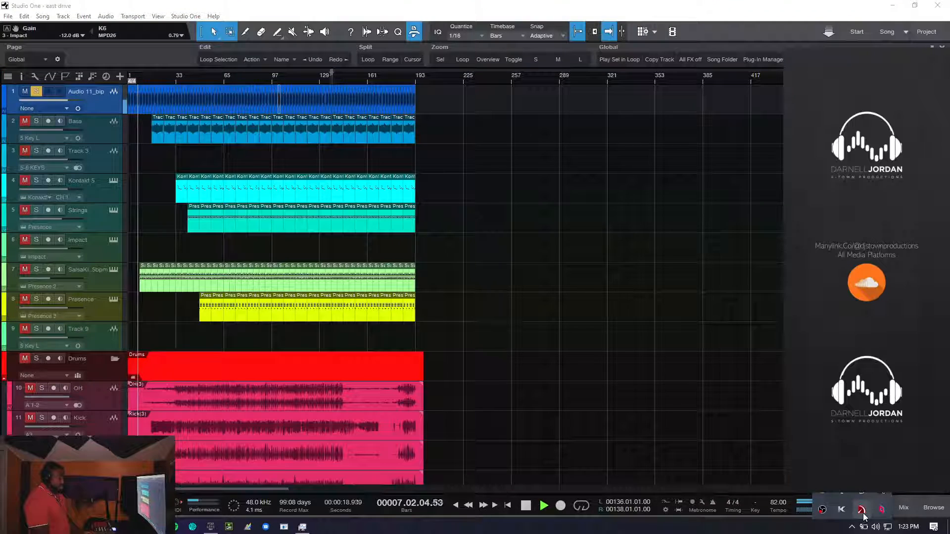
right_click(862, 510)
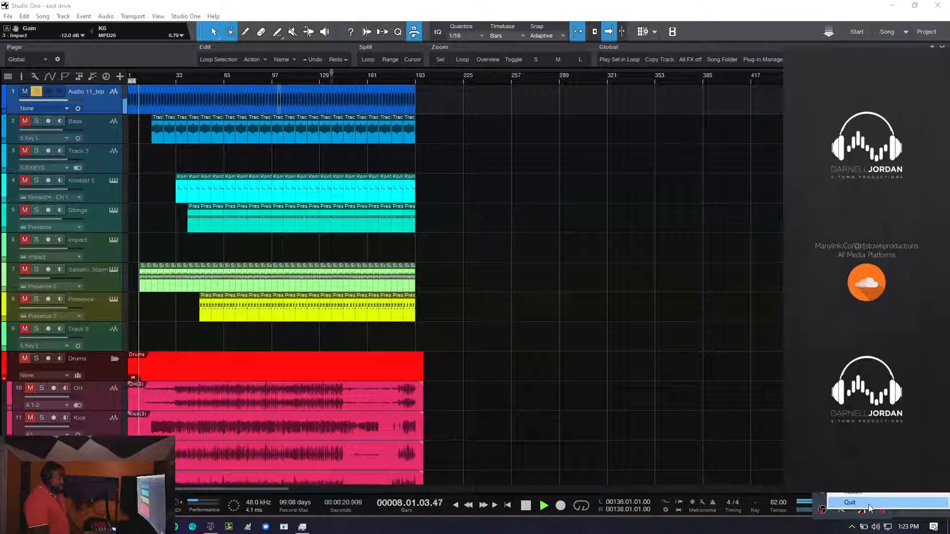
click(869, 503)
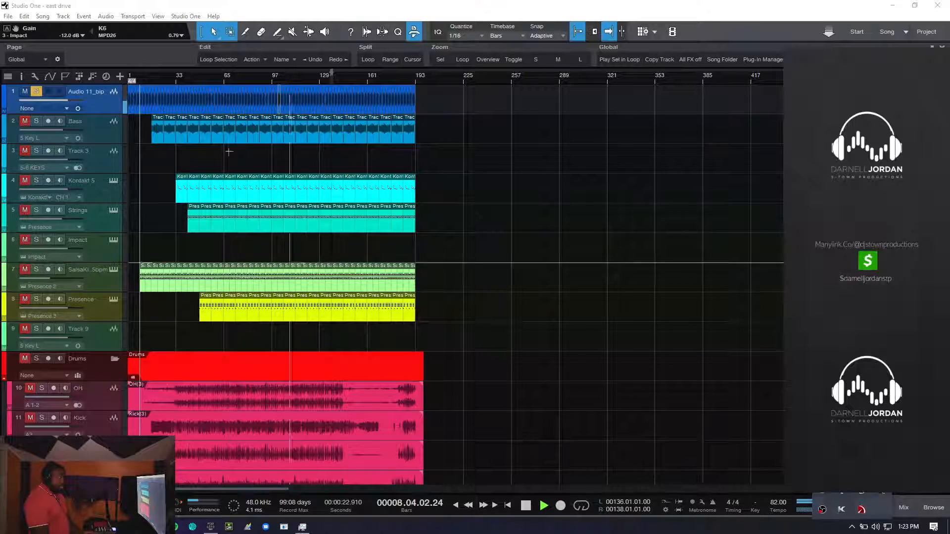
- Stop playback, dismiss the system tray overflow, and unsolo the Audio 11_bip track
click(234, 3)
key(space)
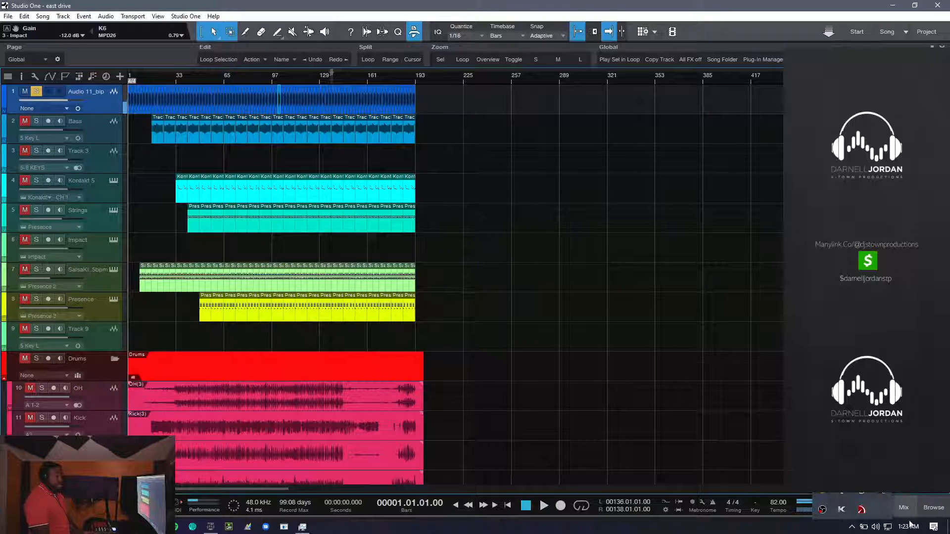
click(852, 527)
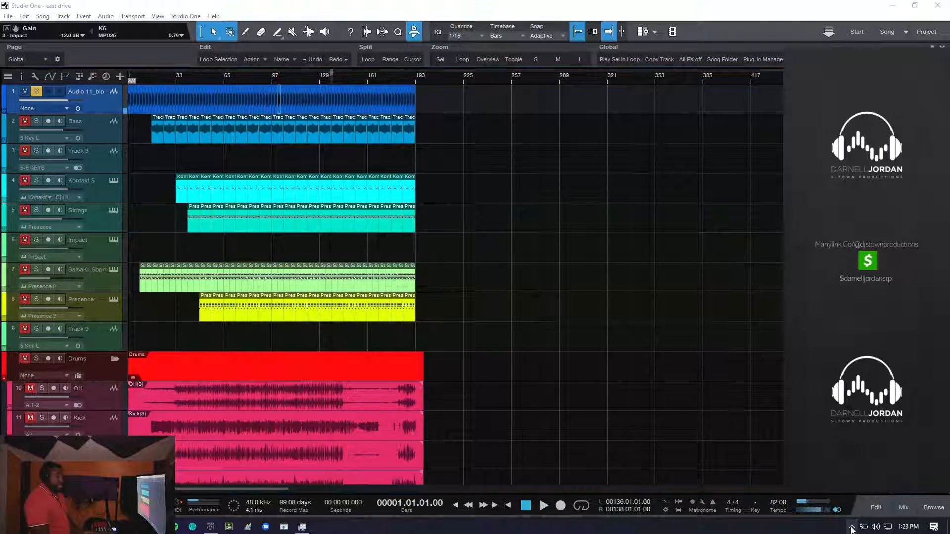
click(39, 94)
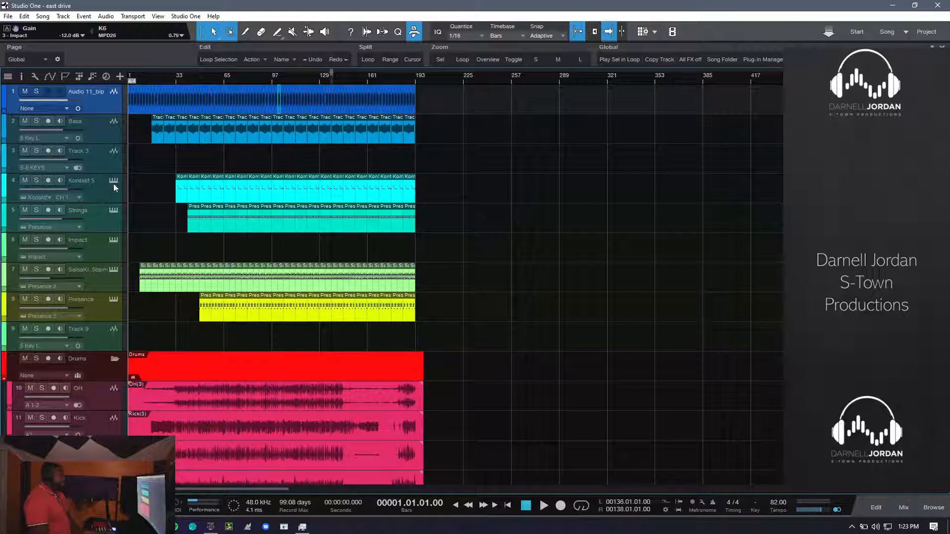
- View the Kontakt 5 track's instrument window to examine the loaded sounds, and close it
click(114, 183)
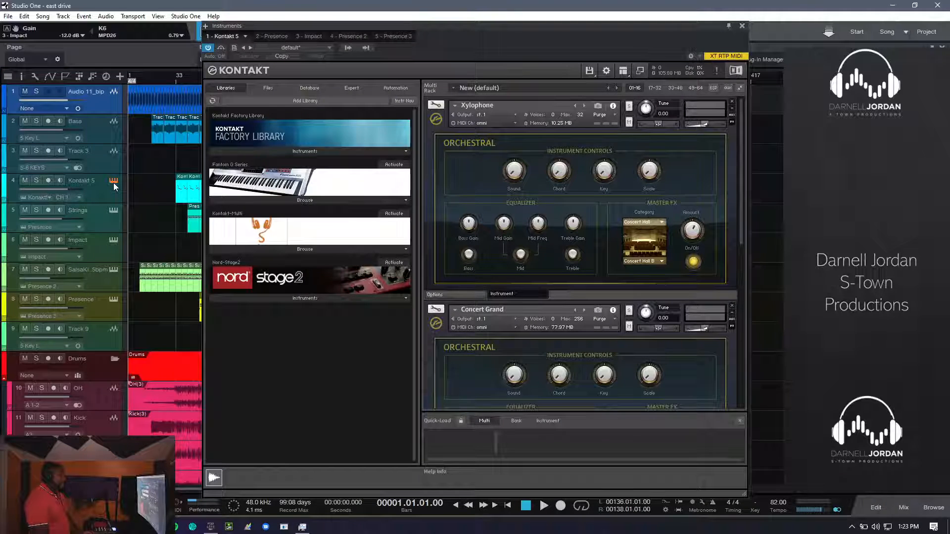
click(114, 183)
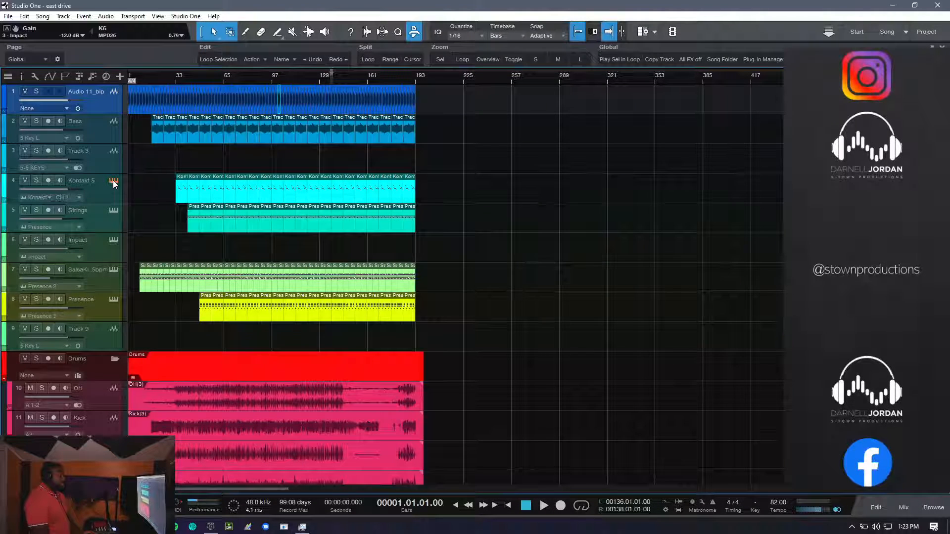
click(114, 183)
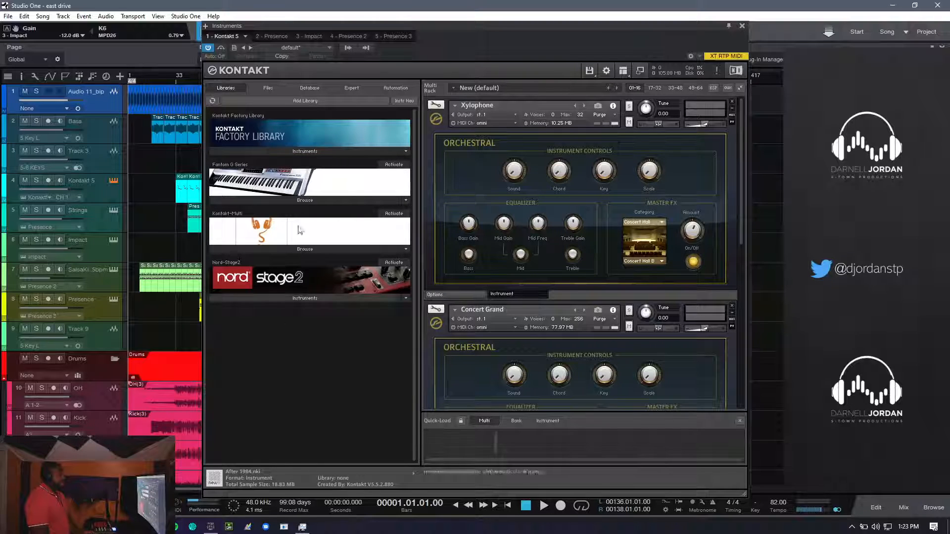
click(114, 182)
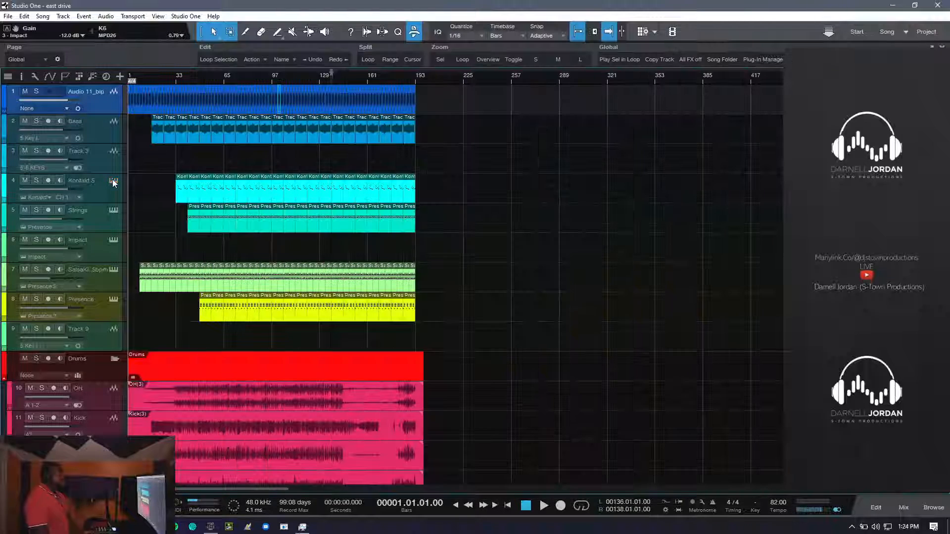
- Inspect the Presence instrument on the Strings track, then the one on the Salsa Kit track
click(113, 210)
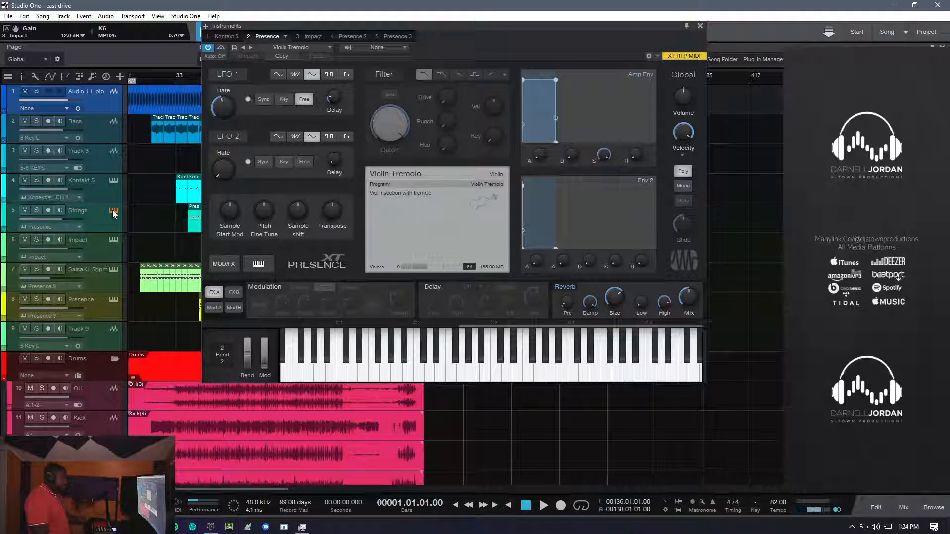
click(112, 211)
click(113, 271)
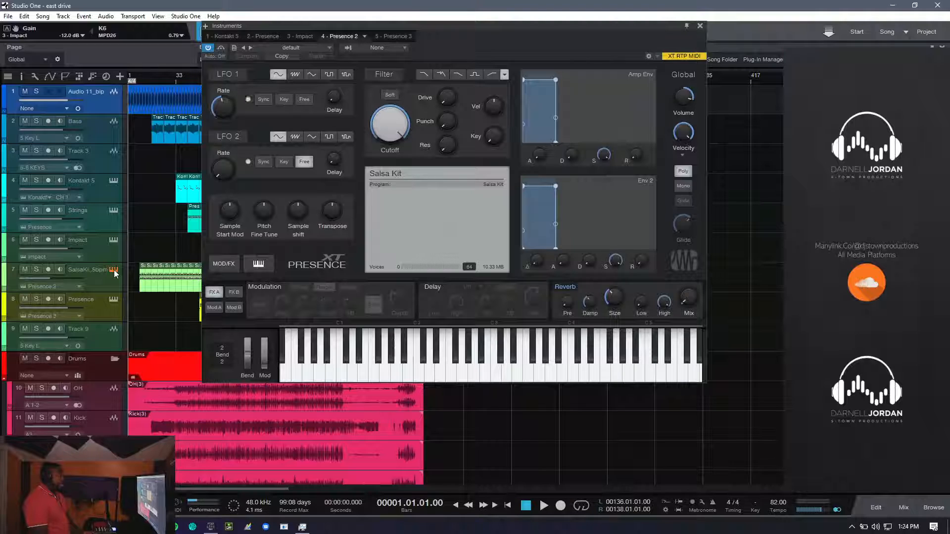
drag(372, 369, 532, 369)
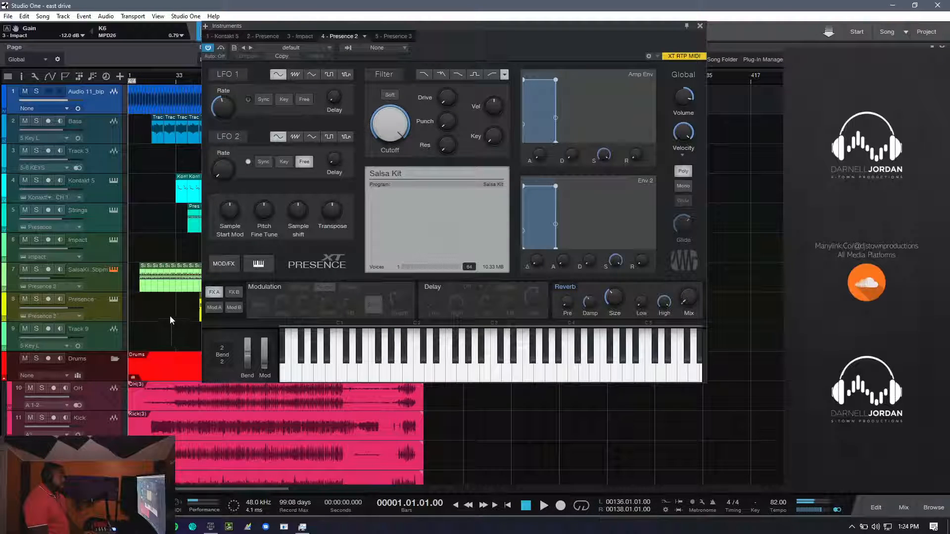
- Close the Salsa Kit instrument, and view the Presence instrument on track 8 before closing it as well
click(115, 270)
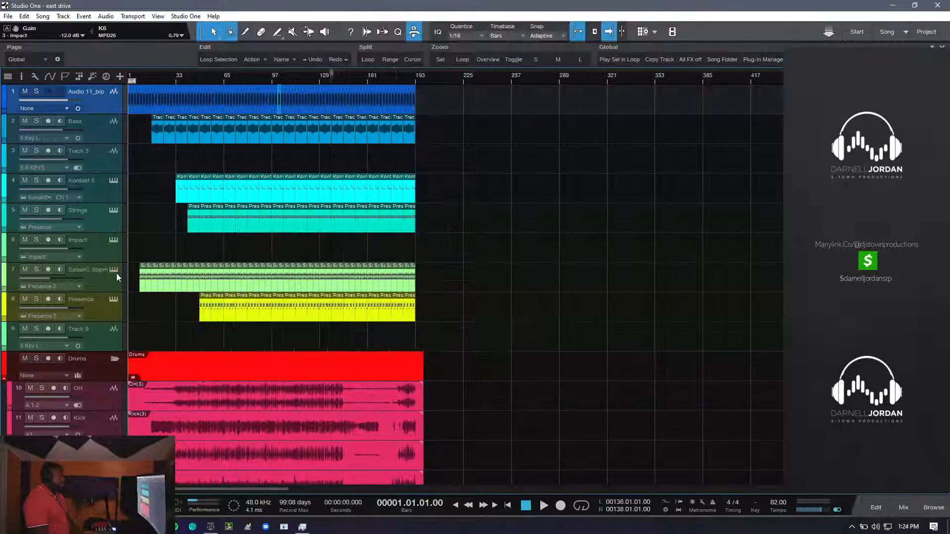
click(113, 300)
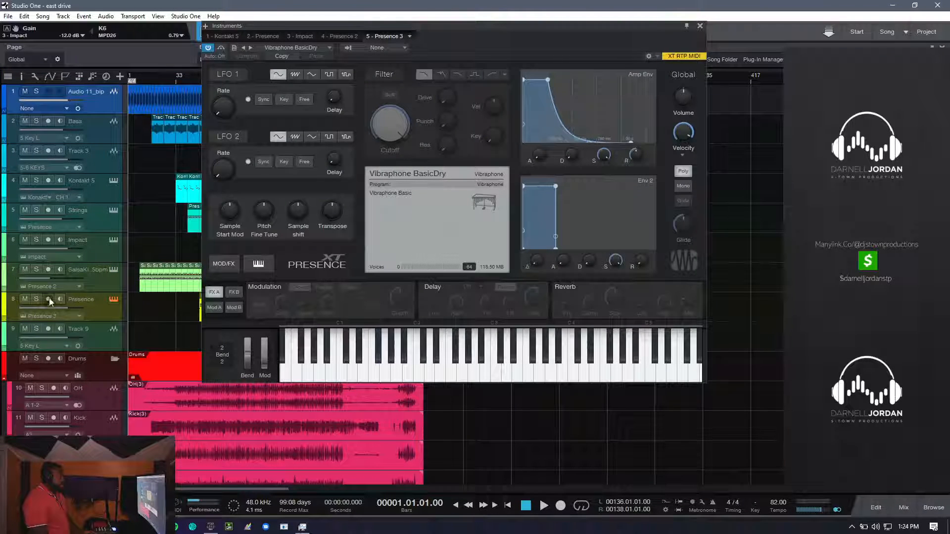
click(110, 299)
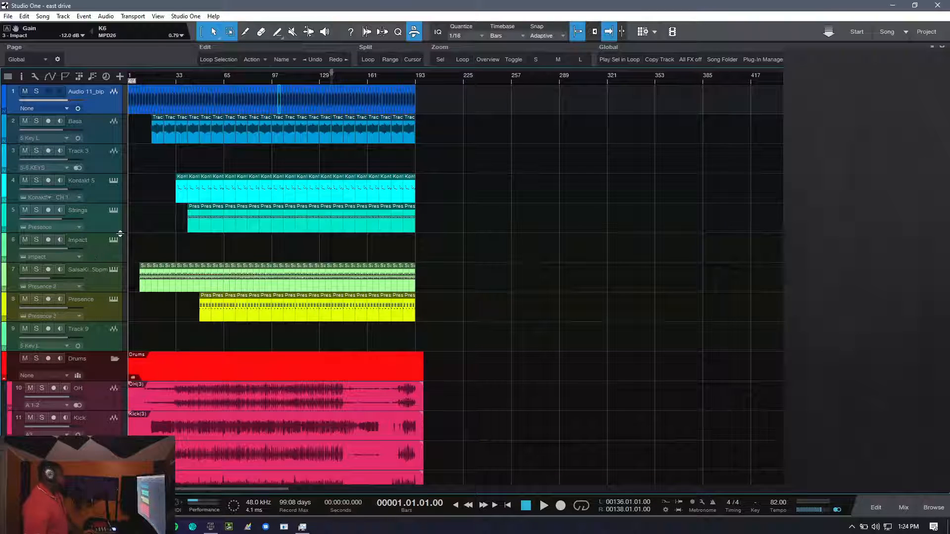
- Go to the Drums folder track, collapse it, and expand it again to review the recorded drum tracks inside
scroll(80, 333, down, 2)
scroll(80, 333, down, 1)
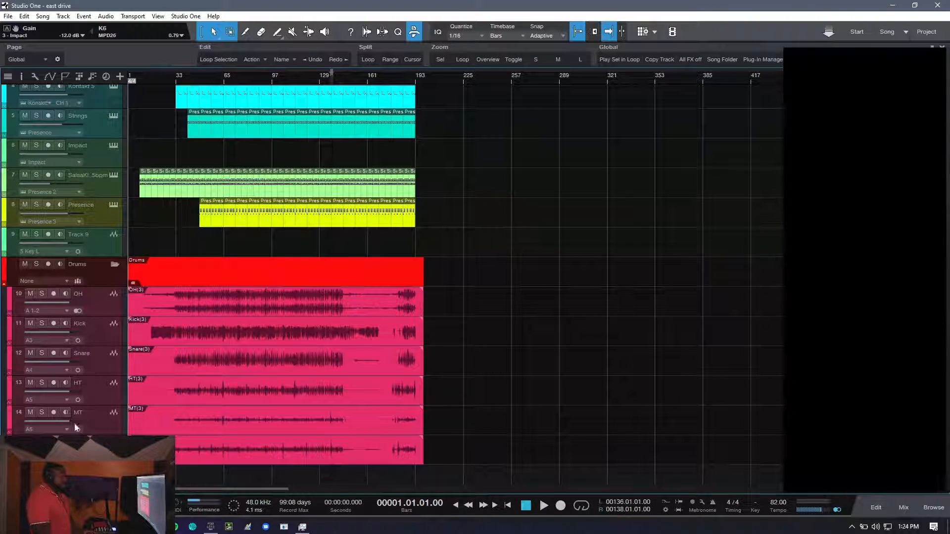
click(93, 280)
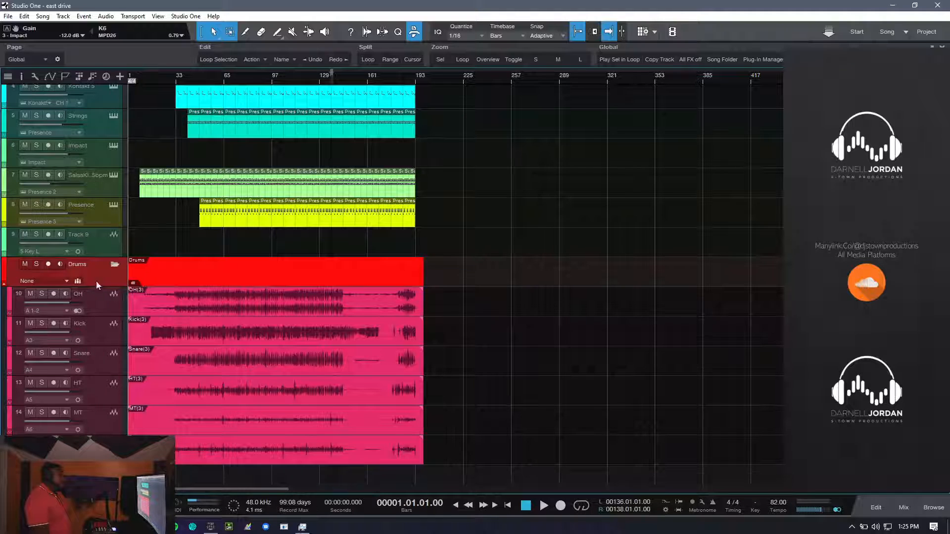
click(115, 265)
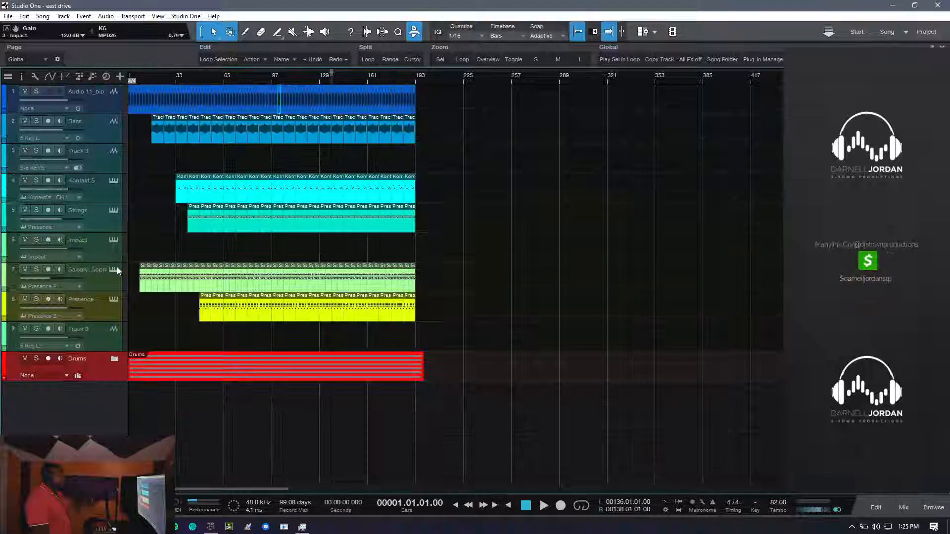
click(113, 360)
scroll(112, 357, down, 3)
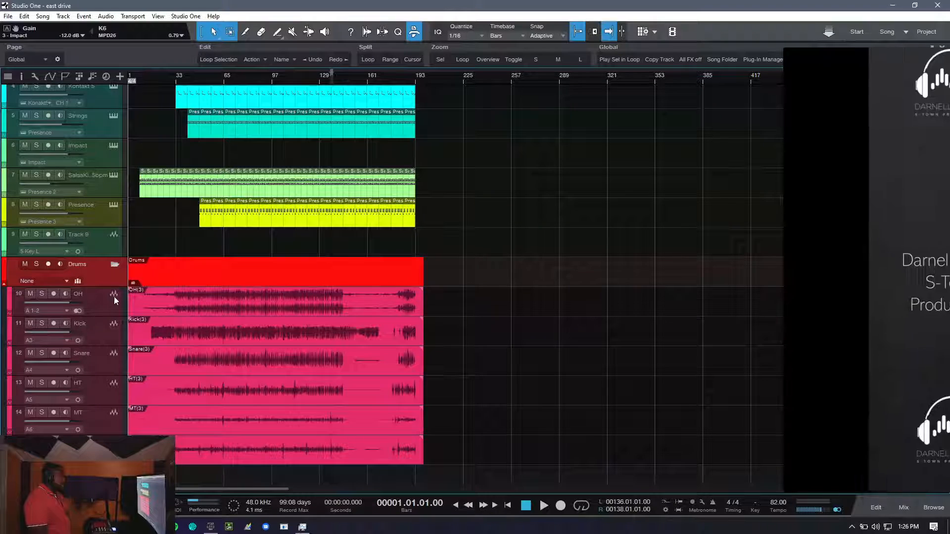
- Select the OH track, view its channel inserts and the neighbouring drum channels in the mixer, and return to the arrangement
click(103, 308)
key(F3)
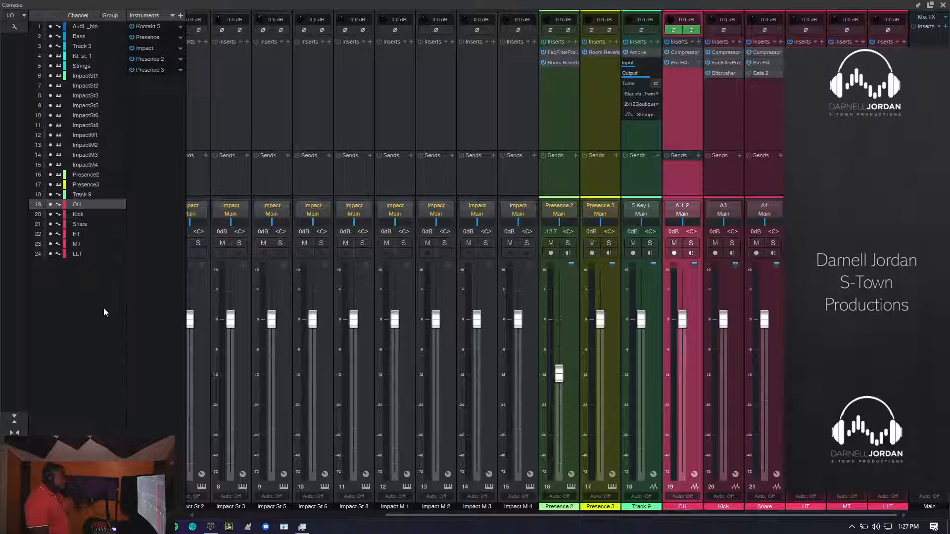
scroll(614, 126, up, 1)
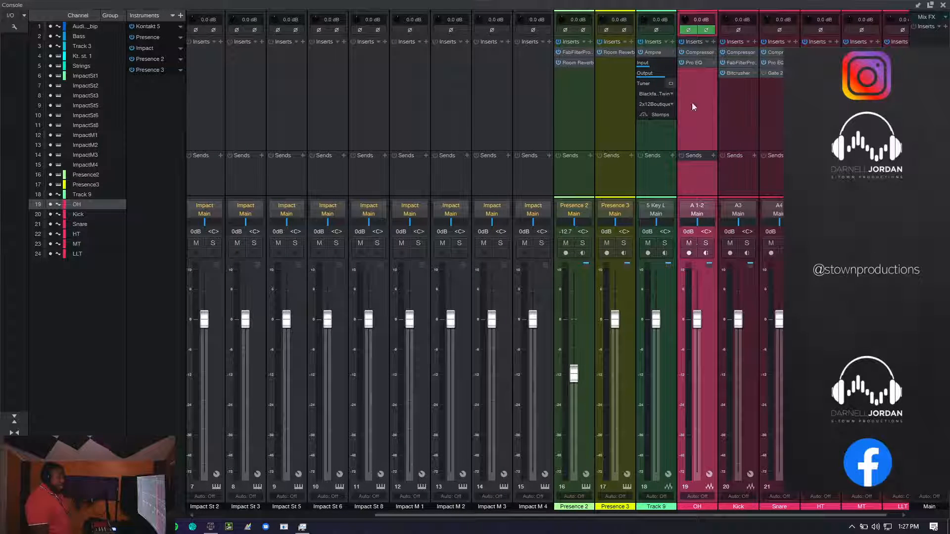
scroll(694, 54, down, 1)
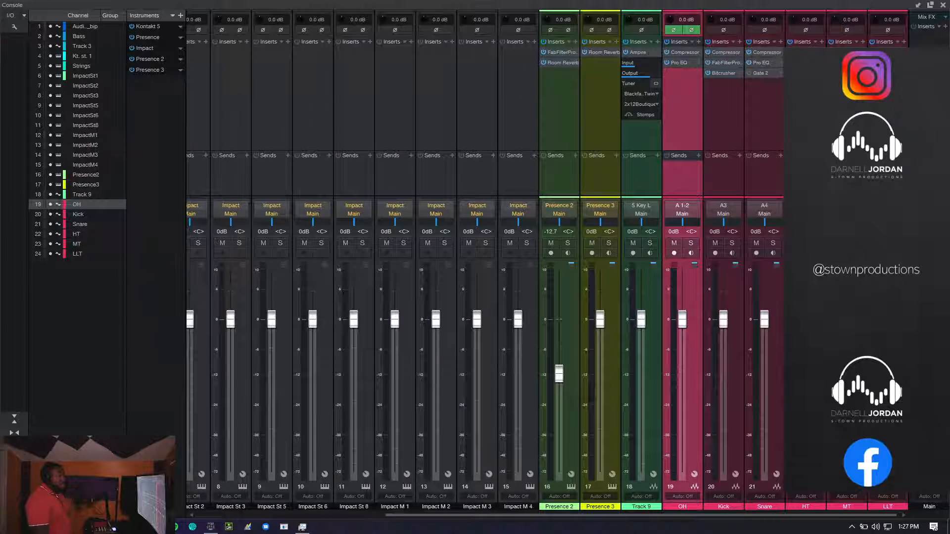
key(F3)
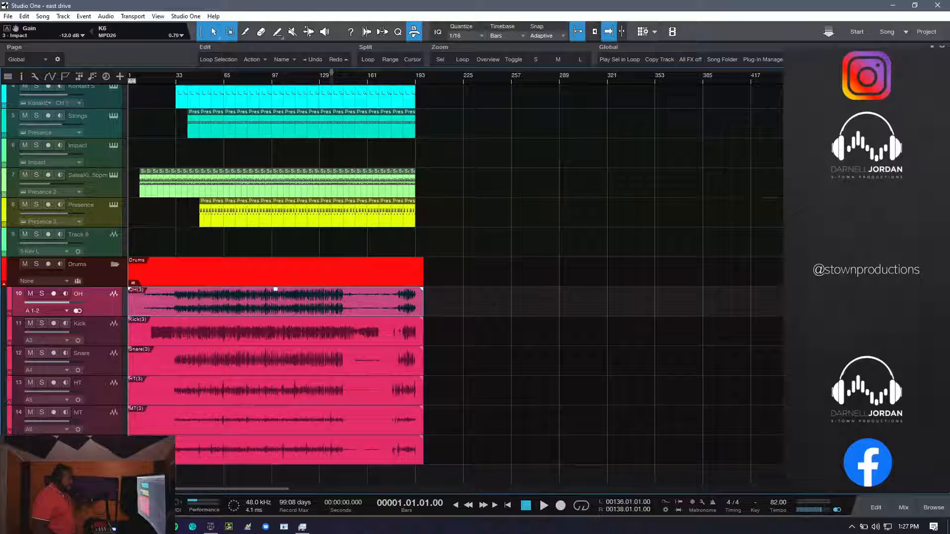
- Play the song from the start and look over the instrument and drum tracks while it runs
key(space)
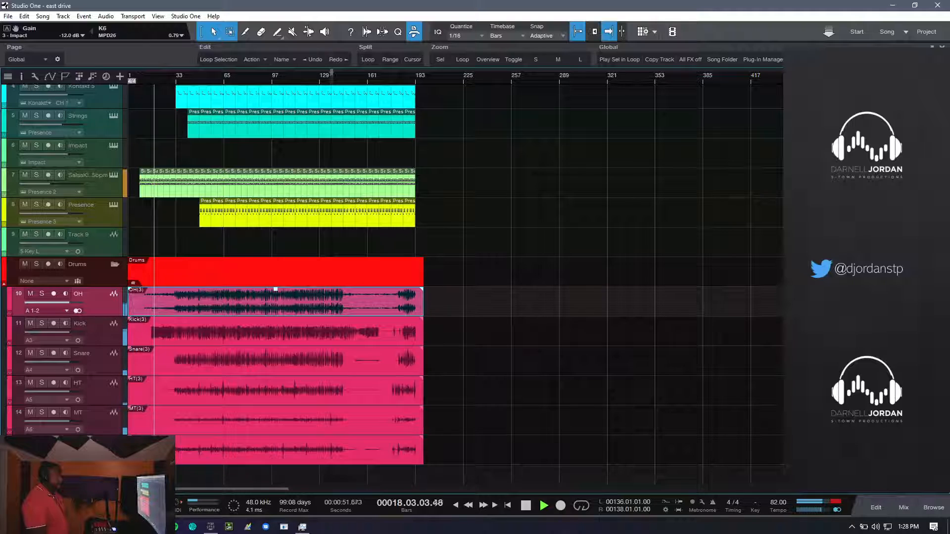
scroll(396, 257, up, 3)
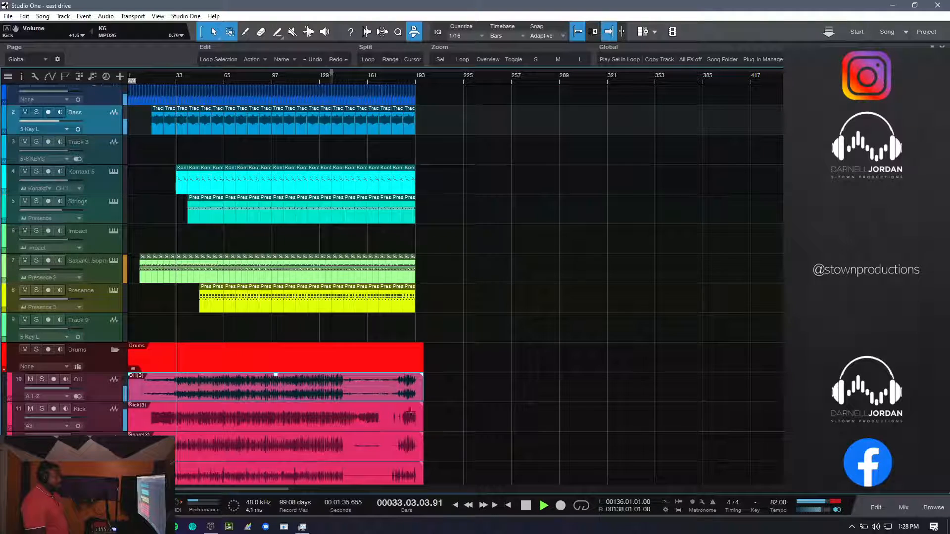
scroll(473, 399, down, 3)
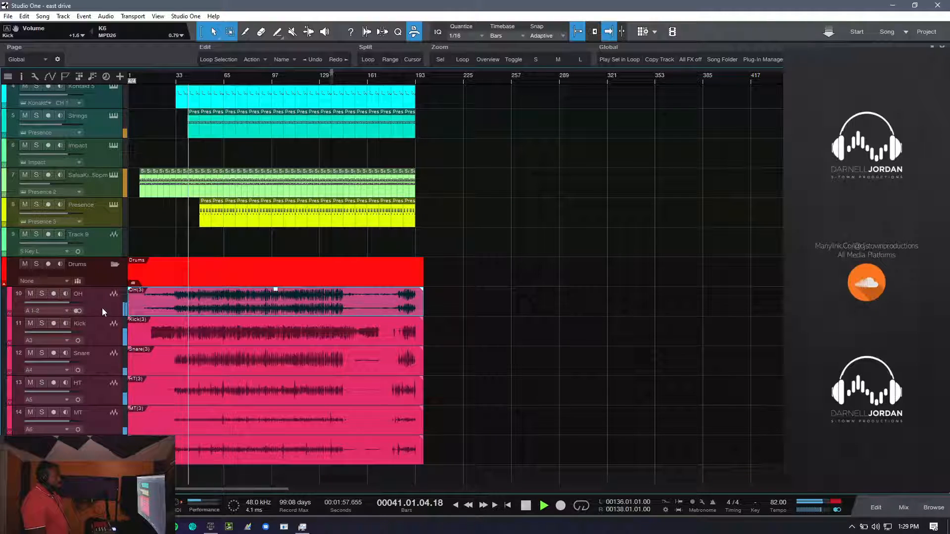
scroll(102, 308, up, 1)
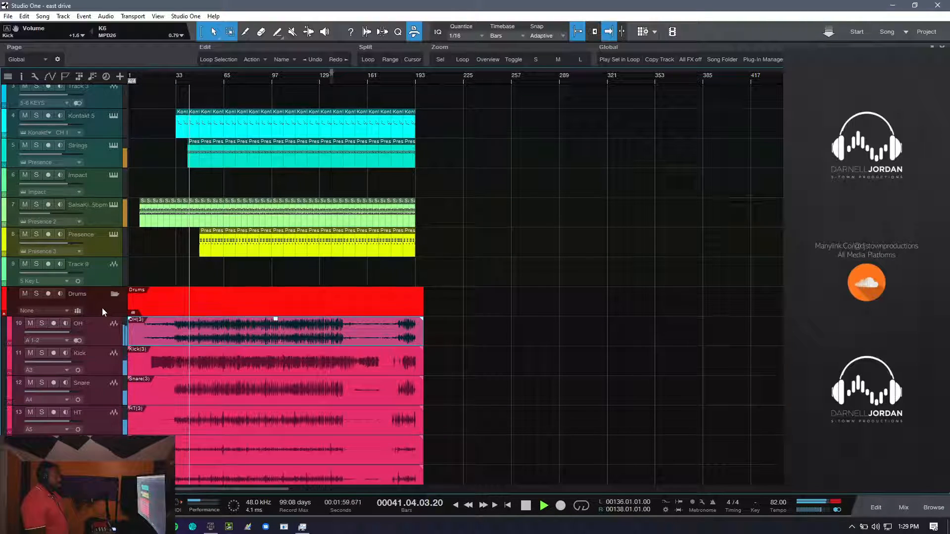
scroll(102, 308, down, 1)
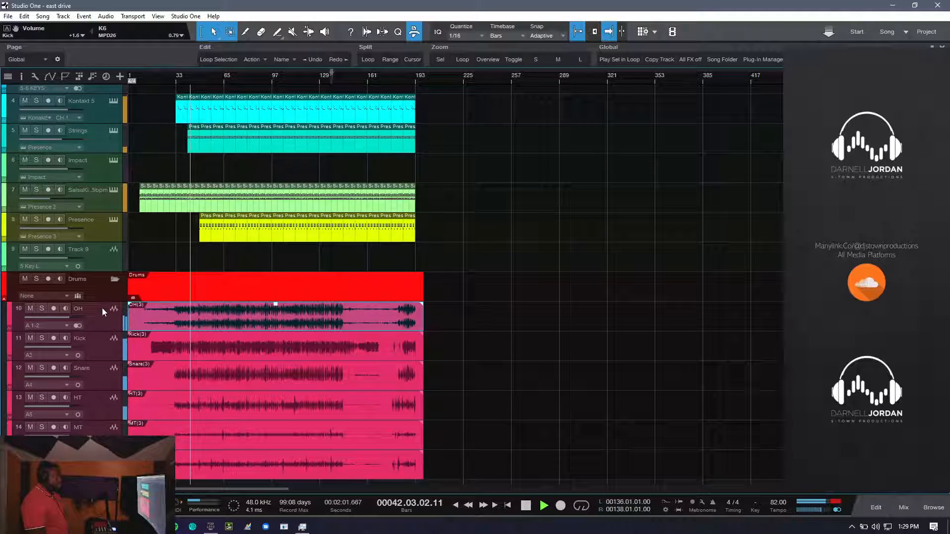
- Hide the macro toolbar, check the hidden system tray icons, and return to the song
click(418, 31)
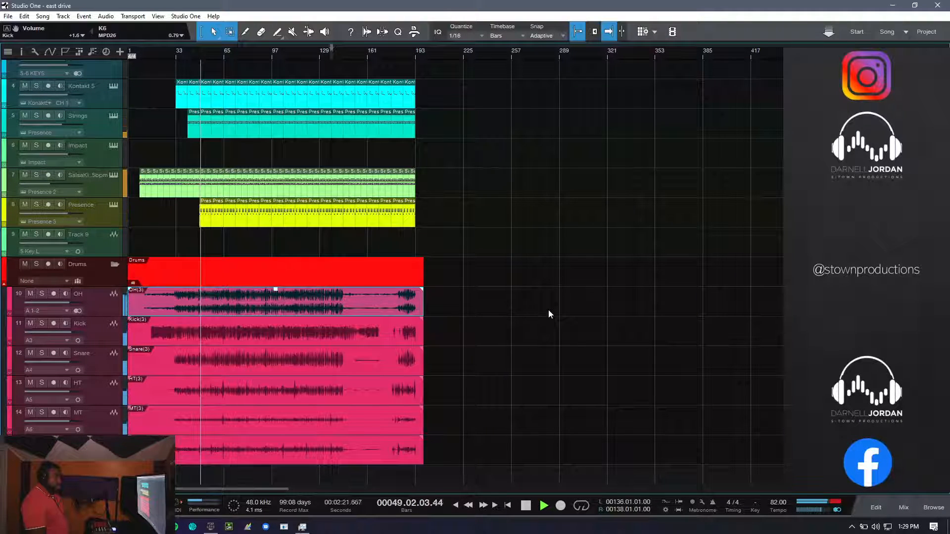
click(853, 530)
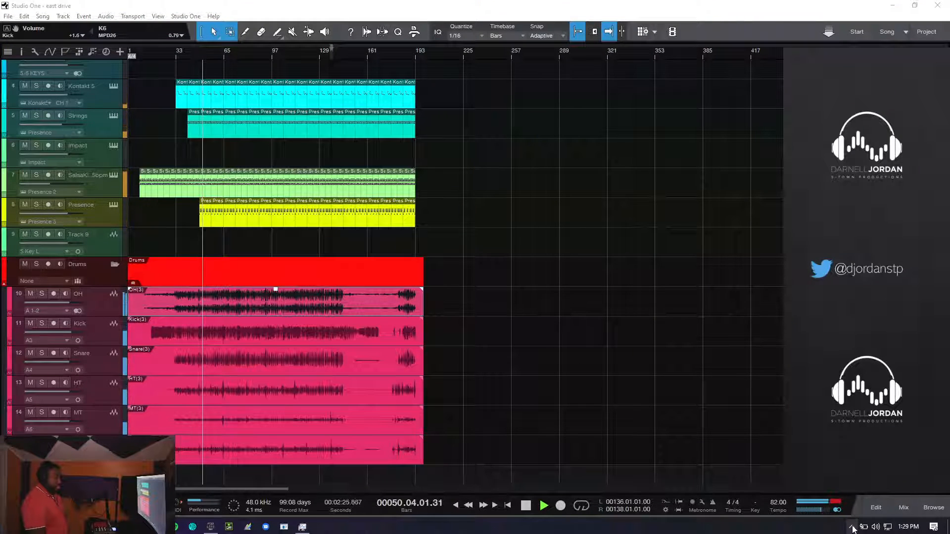
click(335, 7)
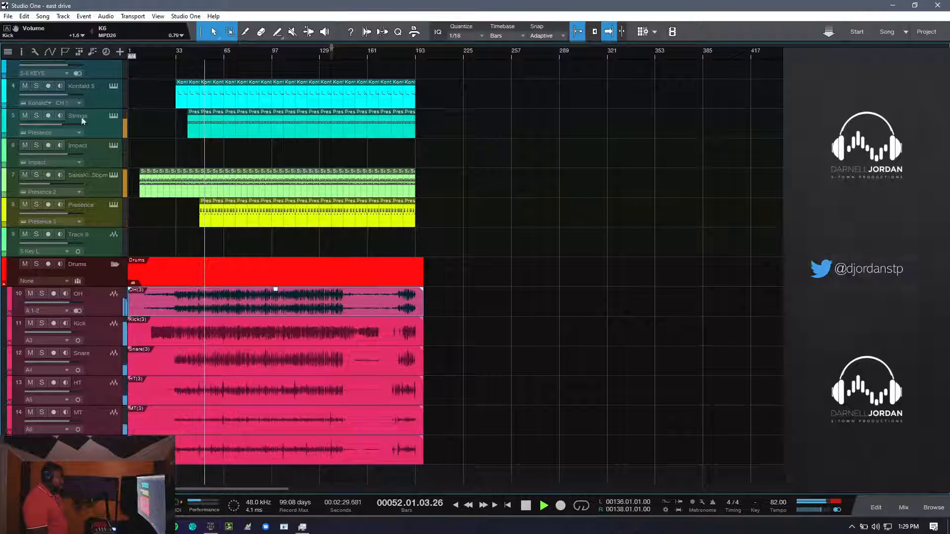
- Solo the Drums folder and loop playback over a selected range of the OH clip from about bar 31 to bar 65
click(37, 263)
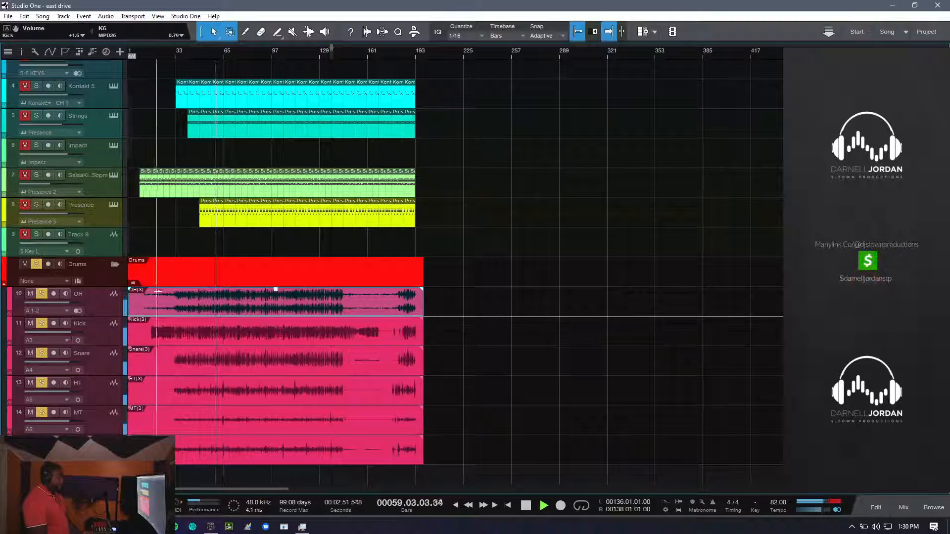
drag(174, 296, 223, 302)
key(space)
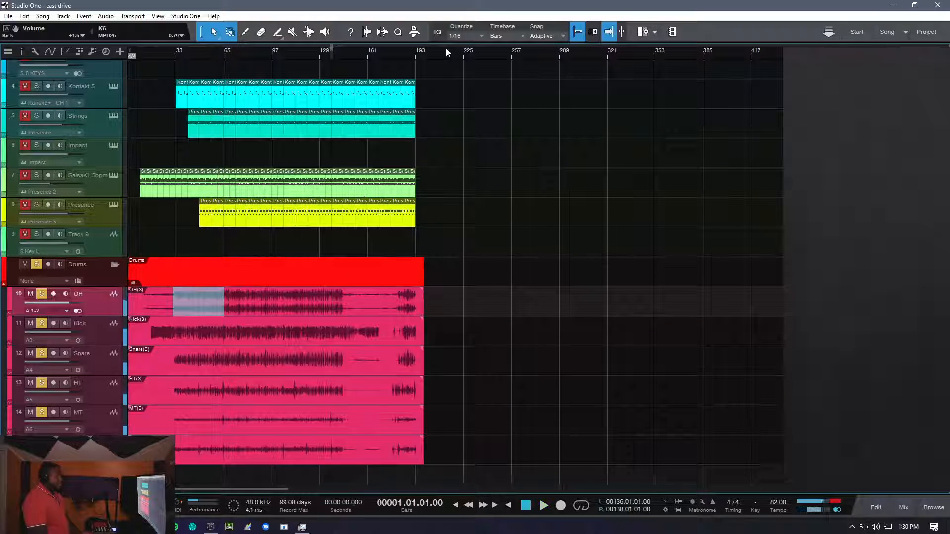
click(415, 33)
click(216, 58)
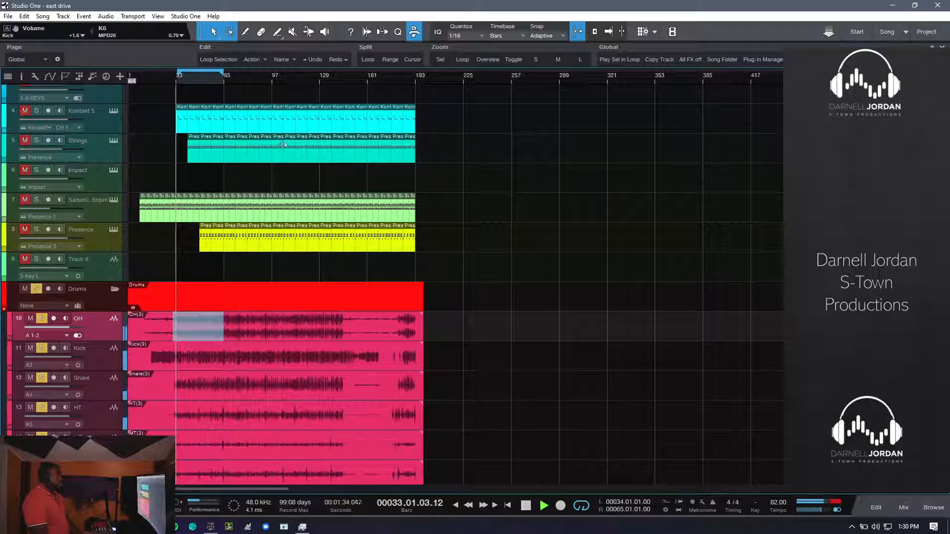
scroll(144, 340, down, 1)
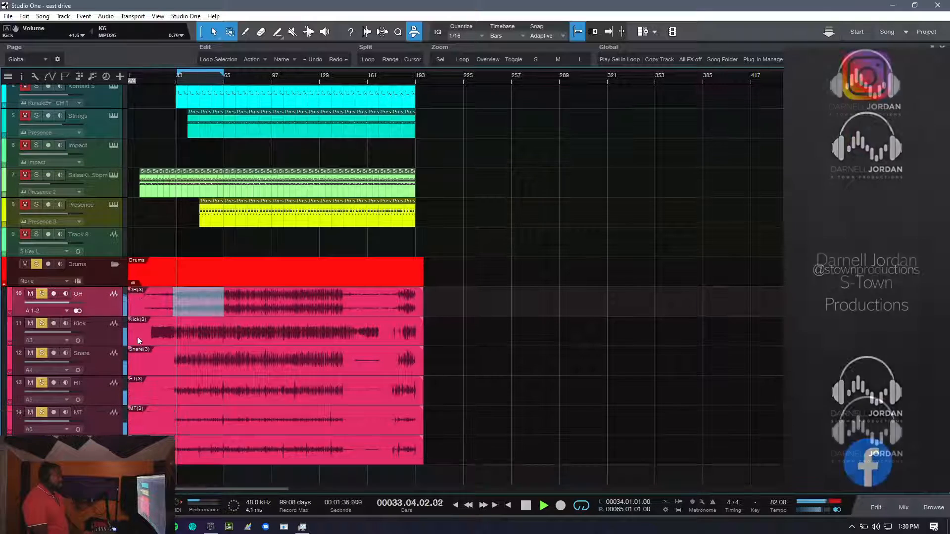
- Unsolo the Drums folder, solo only the OH track, and stop playback
click(37, 264)
click(43, 294)
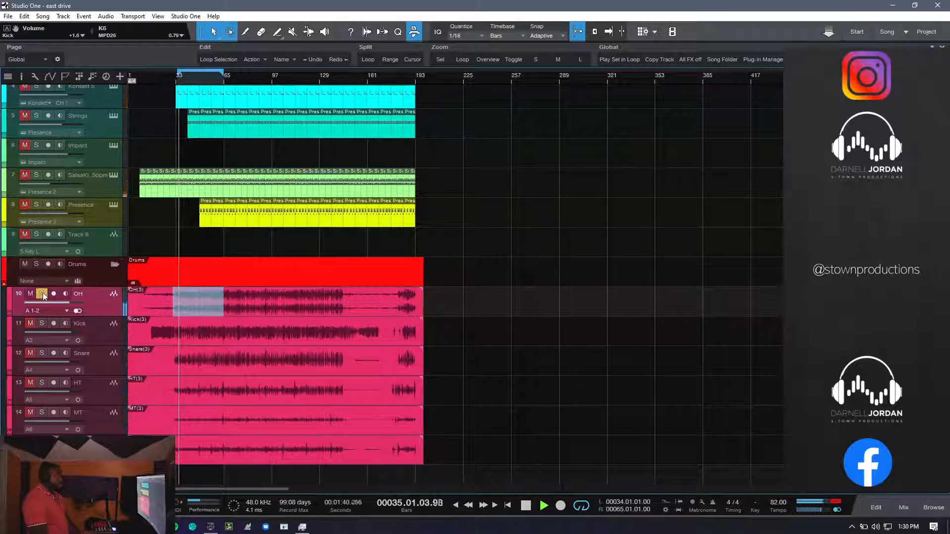
key(space)
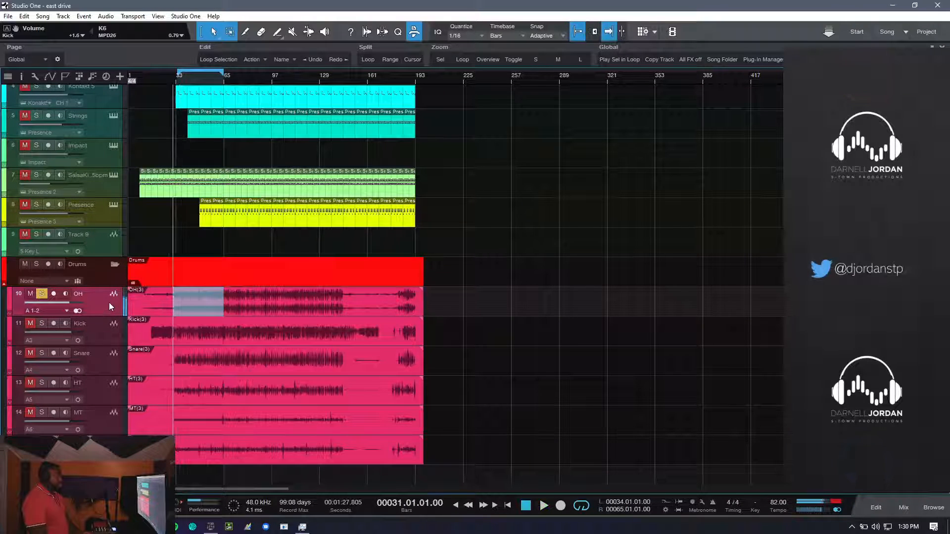
- Open the Pro EQ on the OH channel in the mixer, set its low-cut frequency to 73.1 Hz, and close it
key(F3)
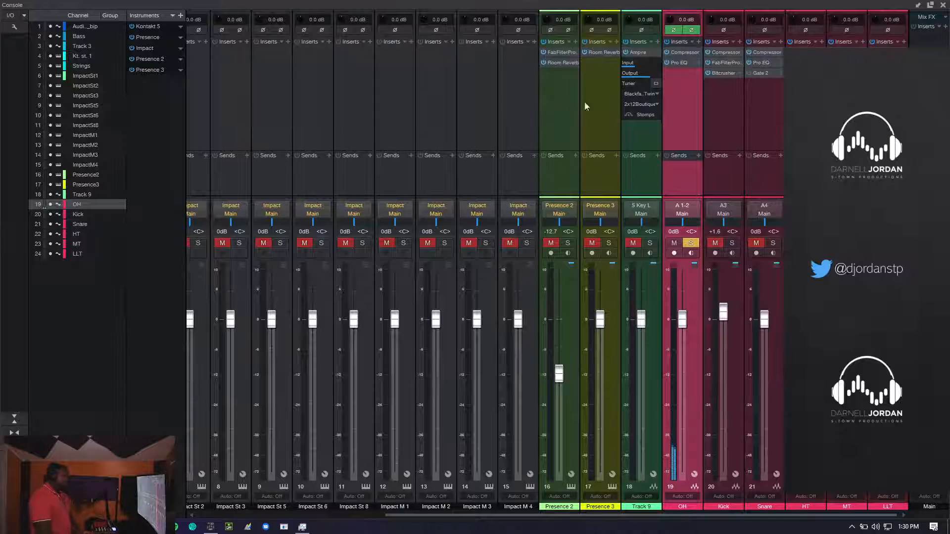
click(636, 56)
click(681, 63)
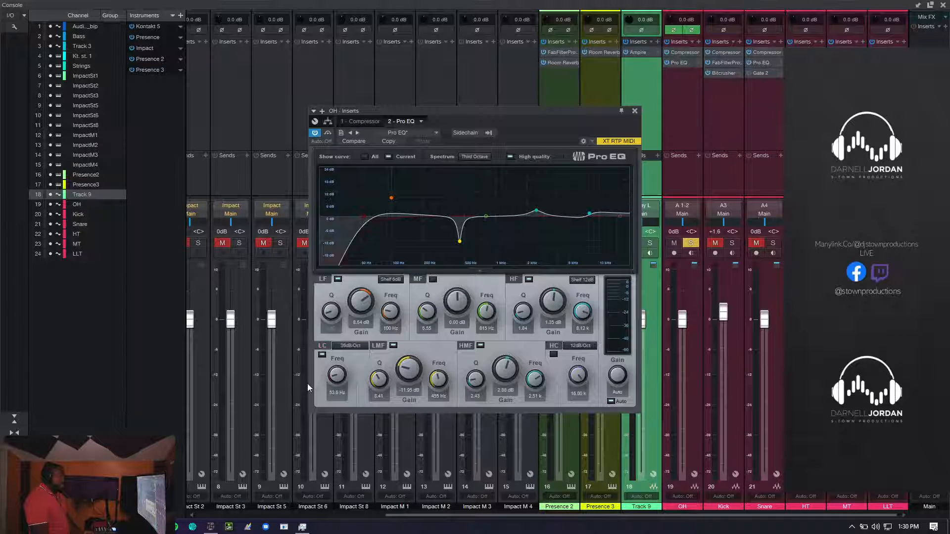
drag(338, 379, 339, 376)
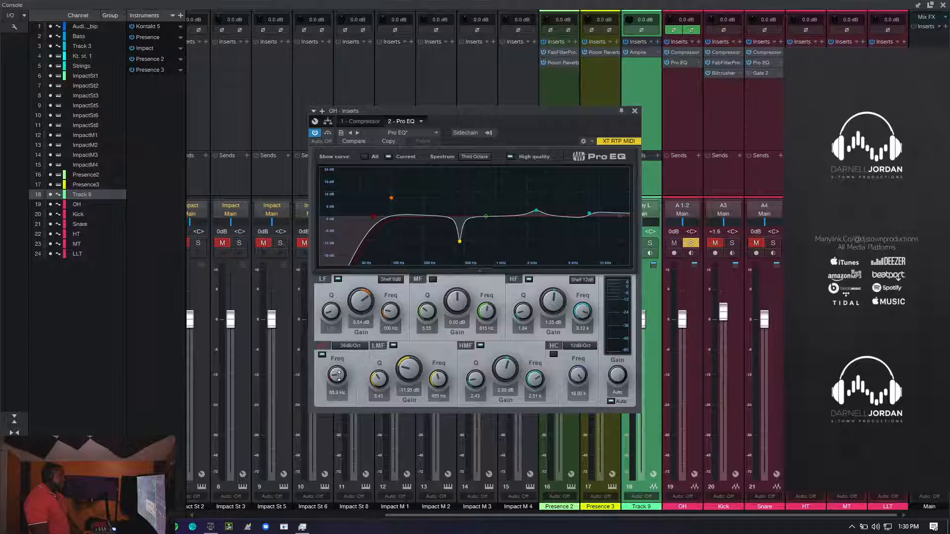
drag(338, 376, 338, 375)
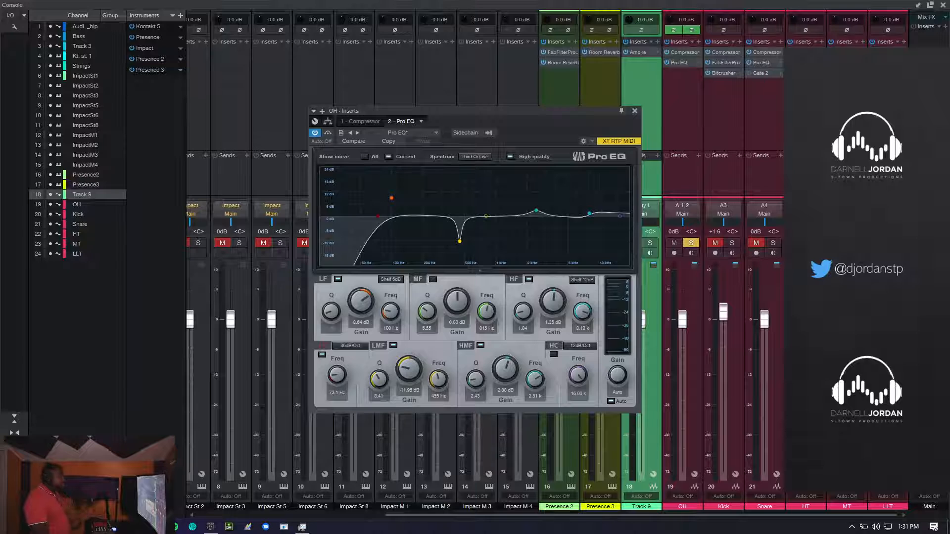
click(635, 112)
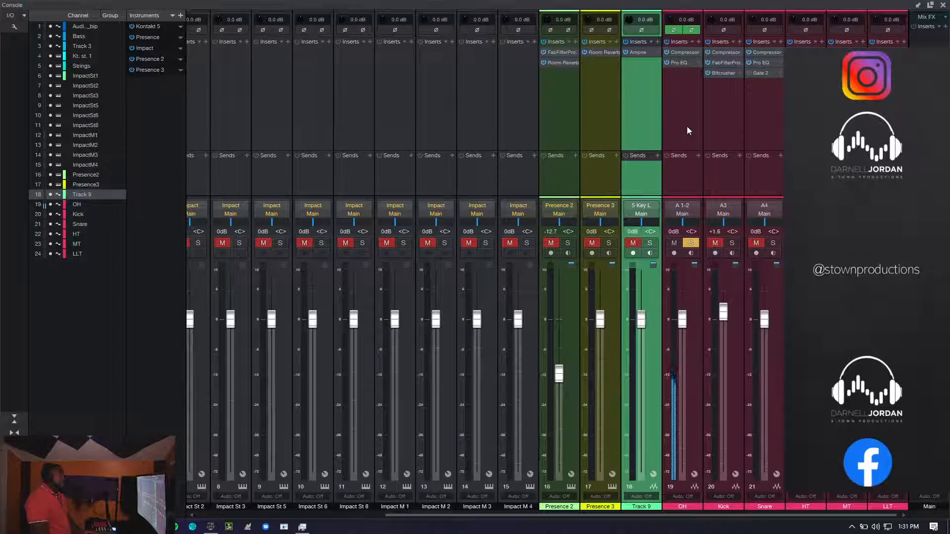
- Select the OH channel, bypass and re-enable all its inserts for comparison, and view the available FX chain presets
click(681, 164)
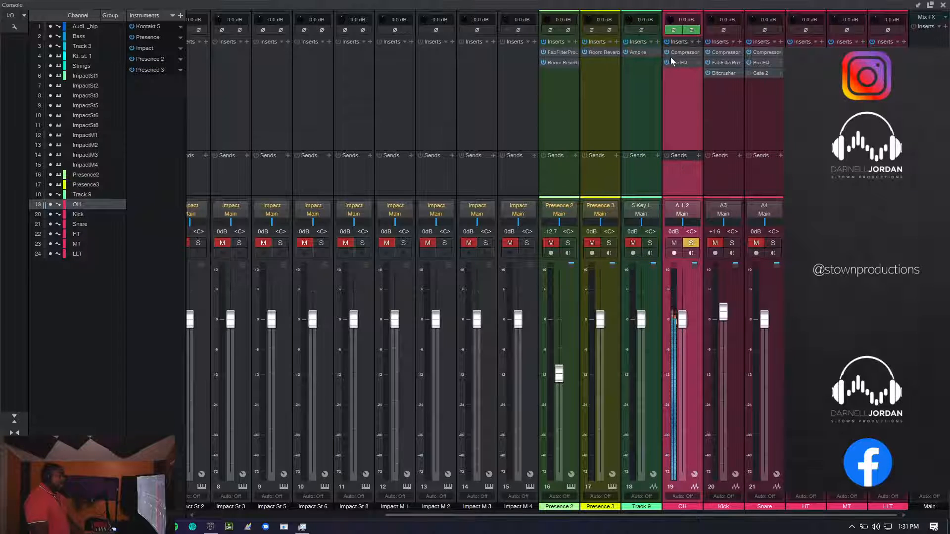
click(667, 42)
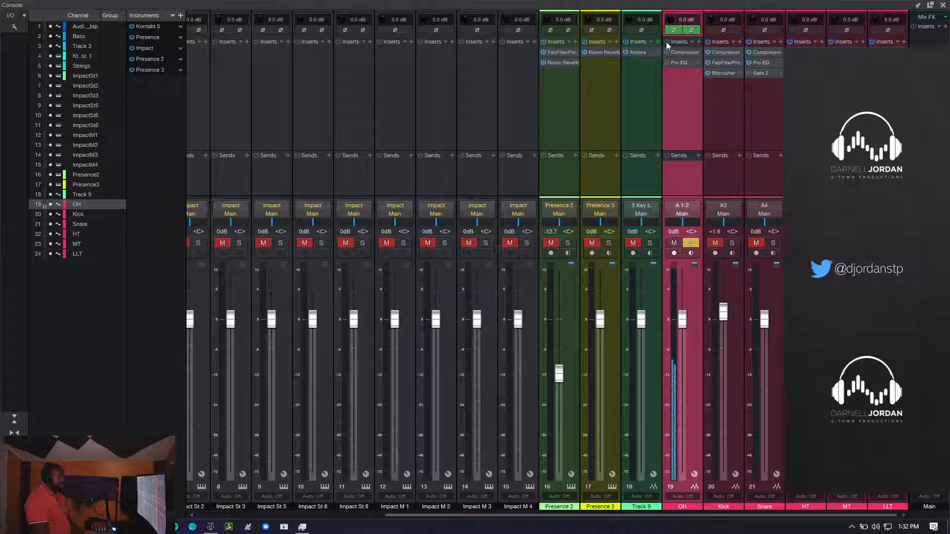
click(692, 42)
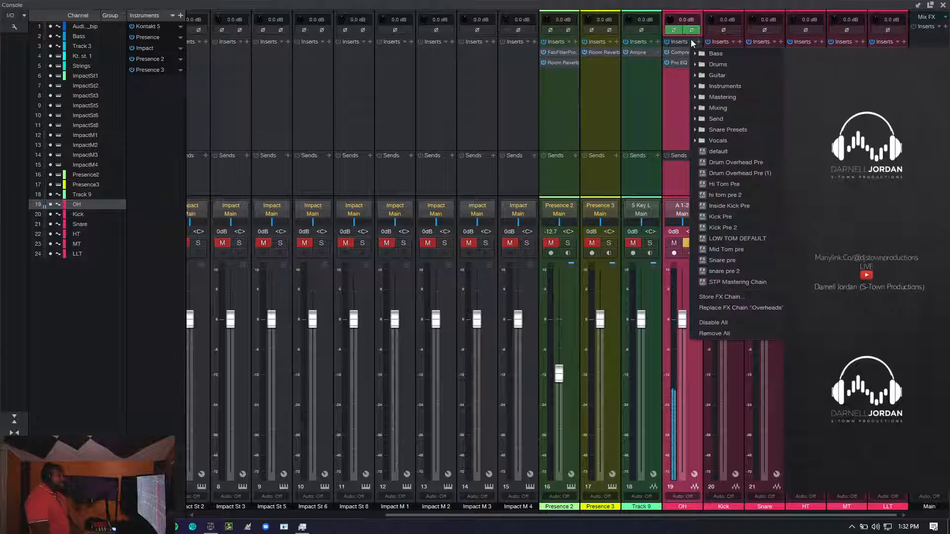
click(672, 103)
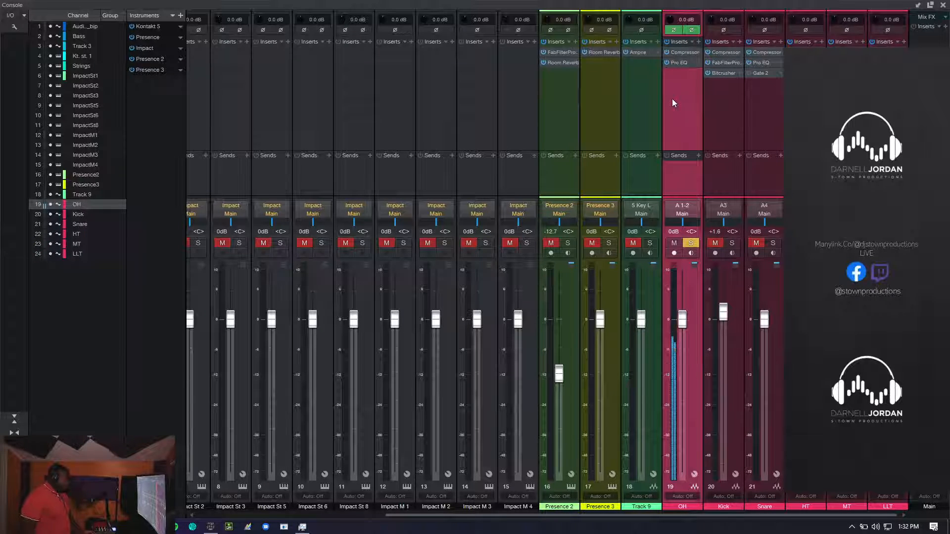
- Review the OH channel's Pro EQ curve, switch the solo from OH to Kick, and select the Kick channel
click(676, 62)
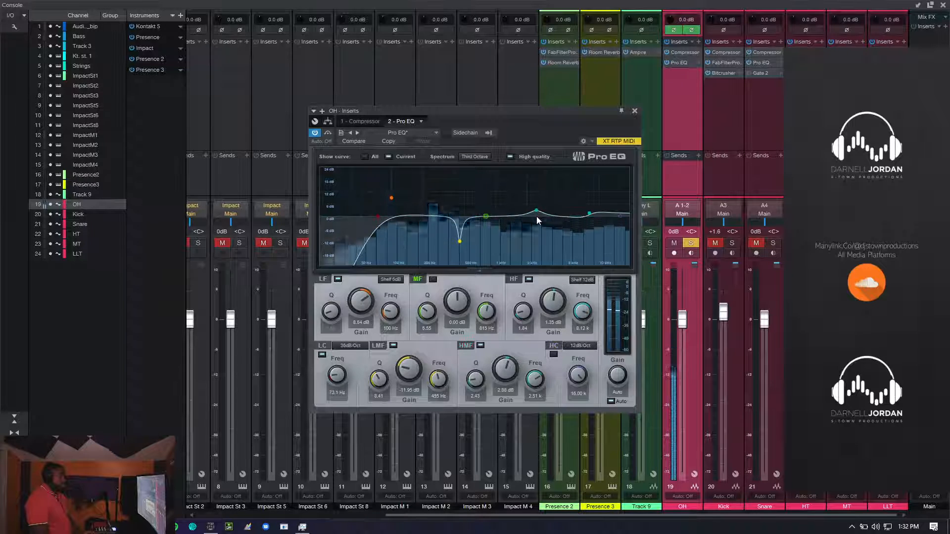
click(635, 110)
click(733, 243)
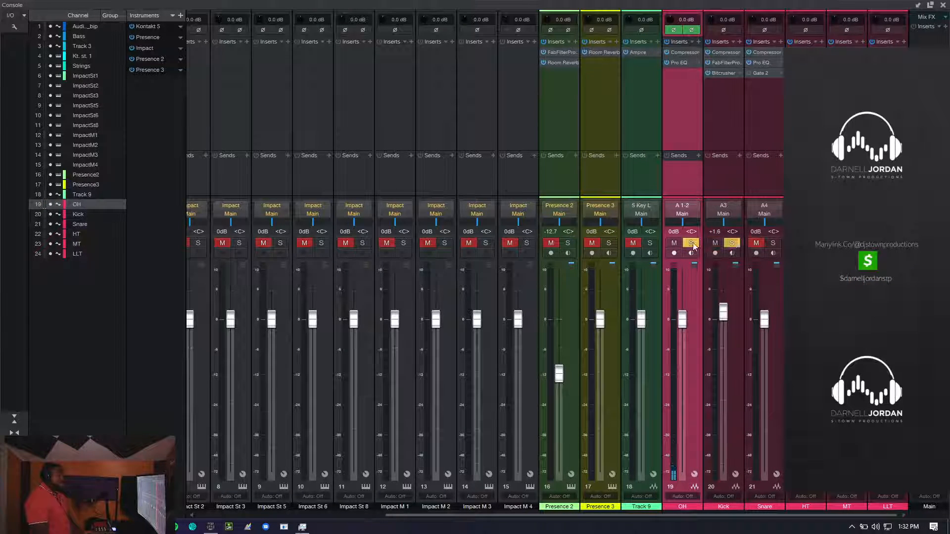
click(692, 243)
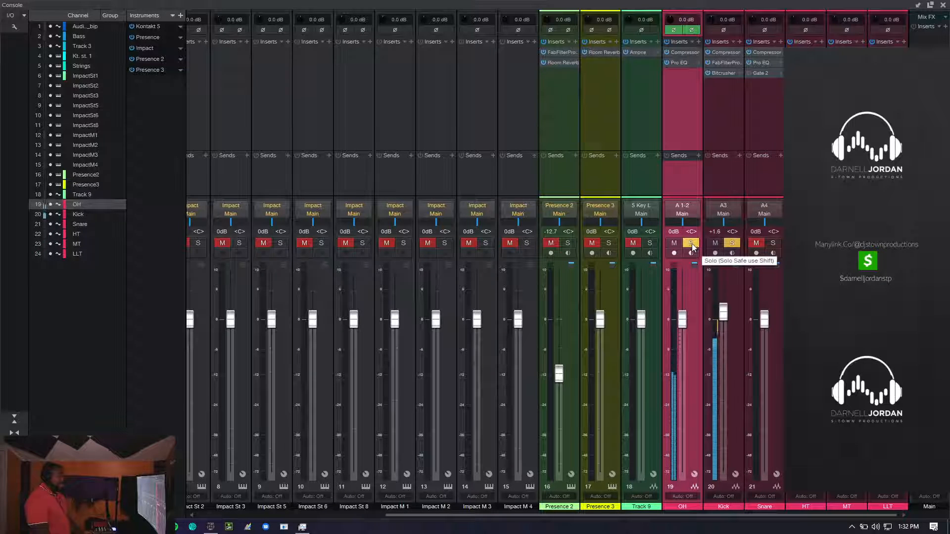
click(718, 106)
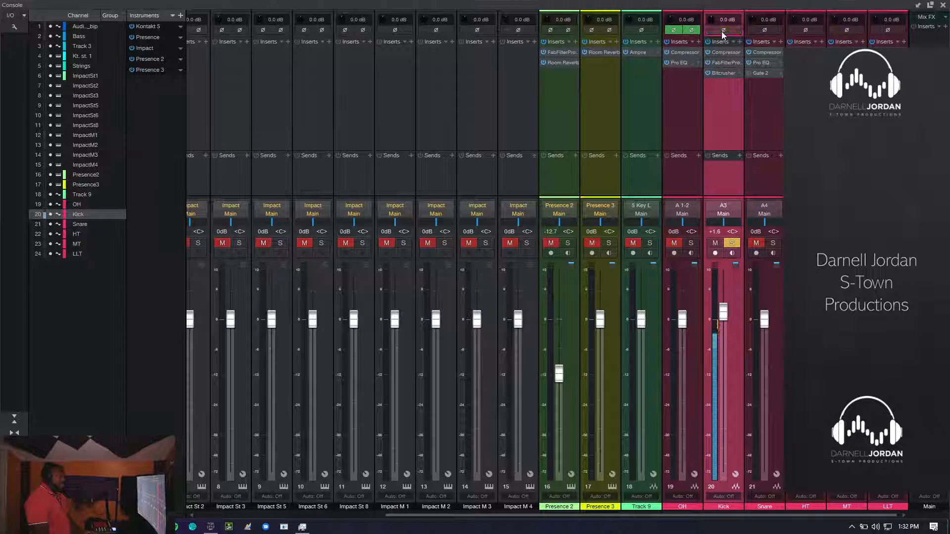
- Solo OH along with Kick, compare the Kick's polarity inverted and normal, and return to soloing only the Kick
click(732, 243)
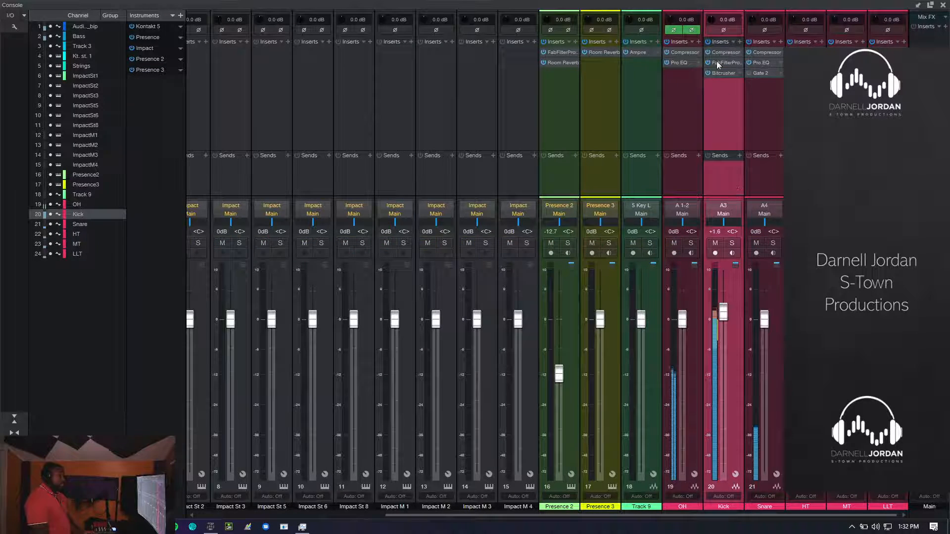
click(732, 243)
click(691, 243)
click(734, 31)
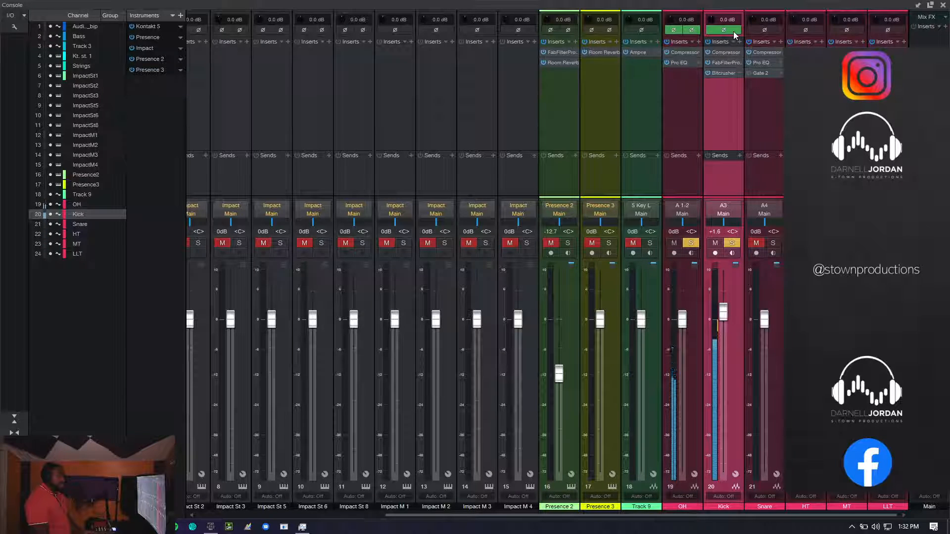
click(734, 31)
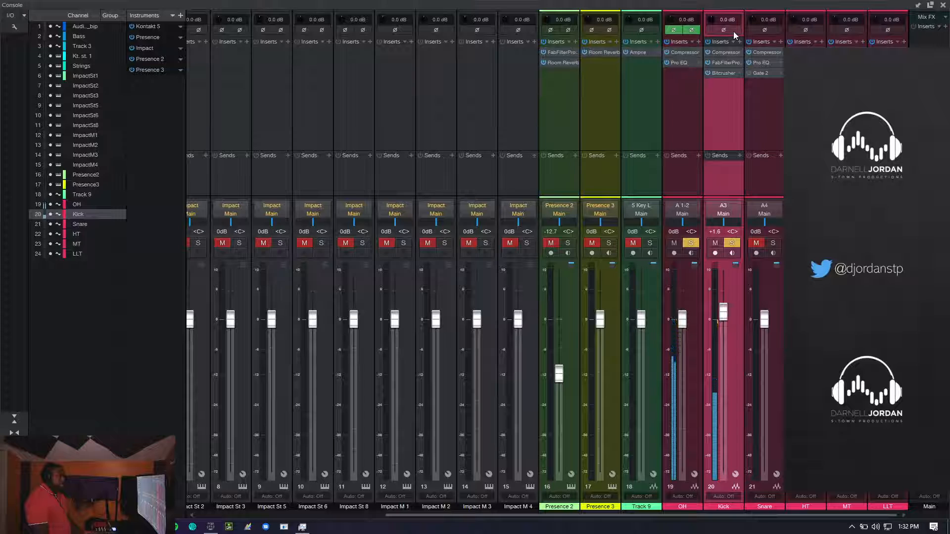
click(733, 31)
click(734, 31)
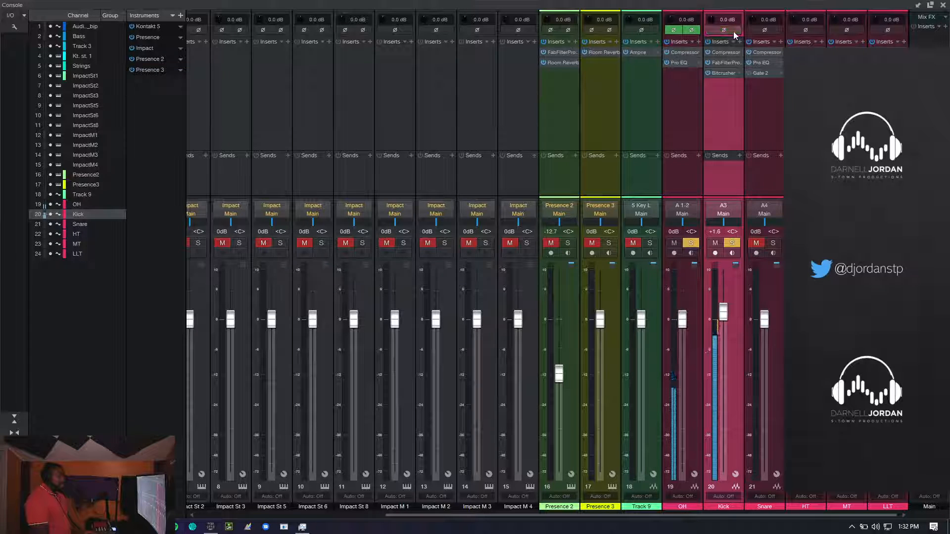
click(694, 243)
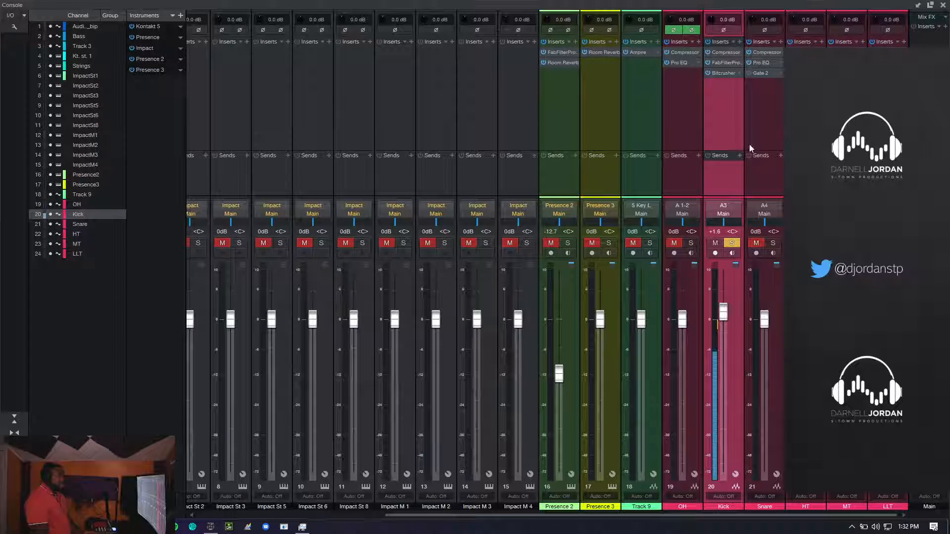
scroll(740, 130, left, 2)
scroll(737, 132, right, 2)
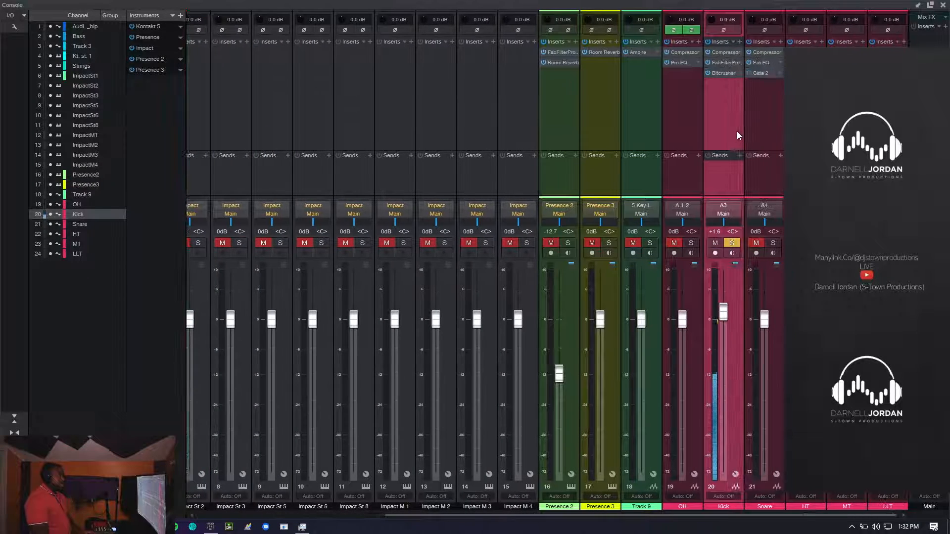
- Audition the bell cut around 550 Hz in the Kick's FabFilter Pro-Q 2 in isolation and in full, and close the plug-in
click(723, 60)
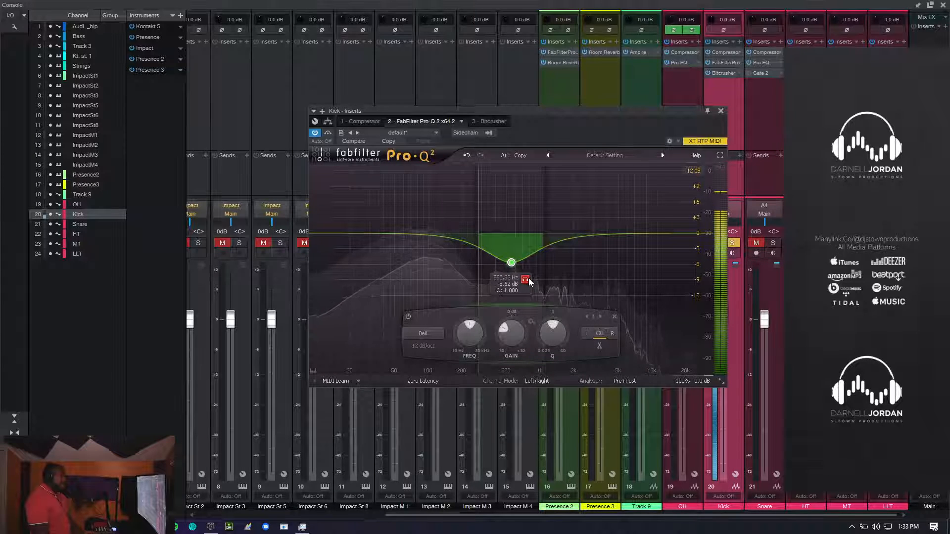
click(529, 281)
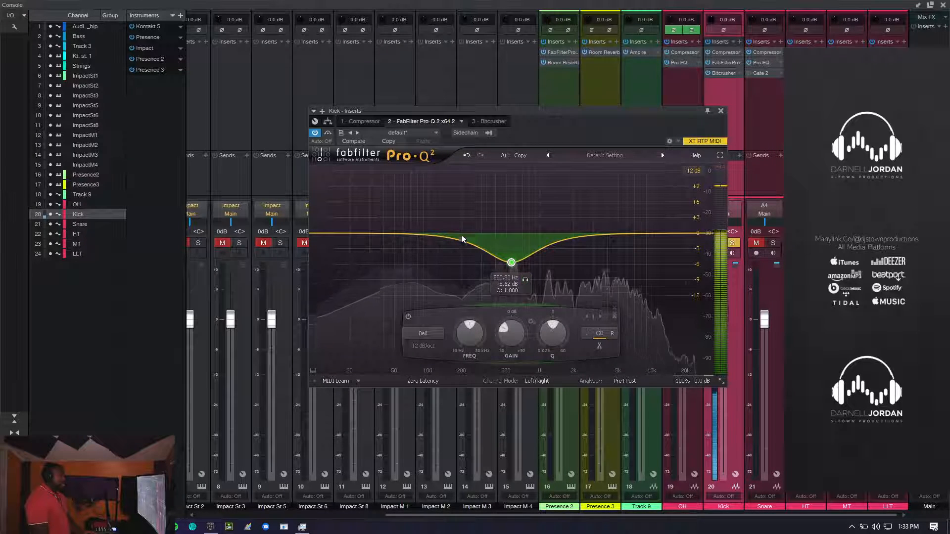
click(721, 112)
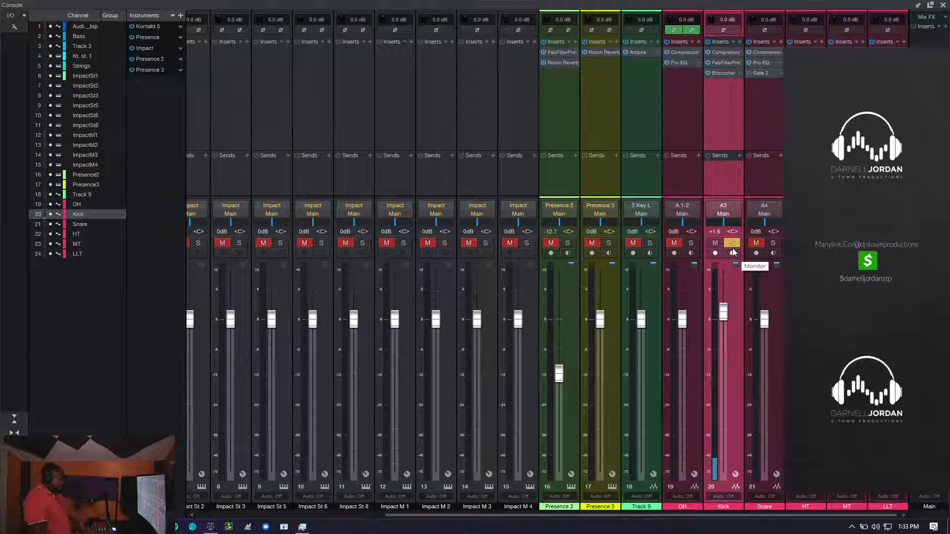
- Set the Kick's FabFilter Pro-Q 2 bell band gain to -3.91 dB, compare with the band bypassed and enabled, and close the plug-in
click(730, 63)
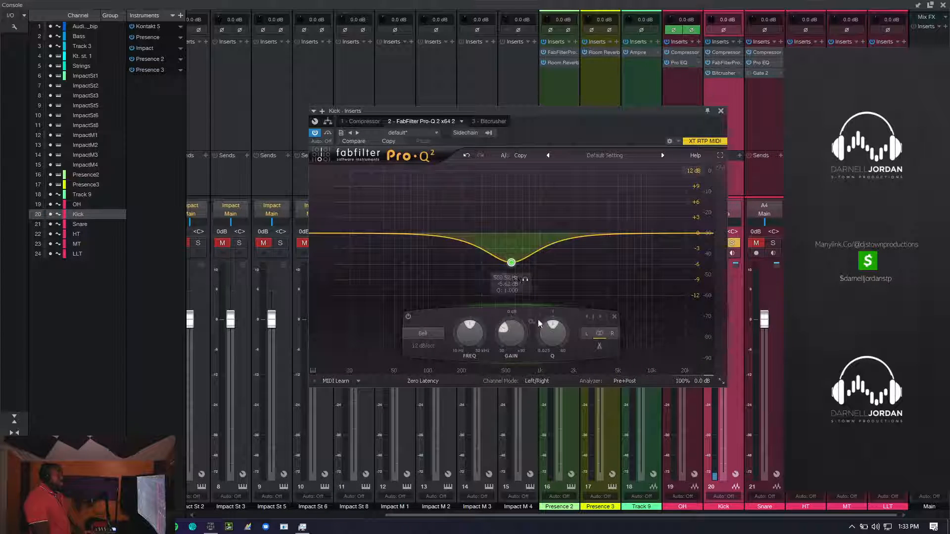
drag(512, 338, 517, 332)
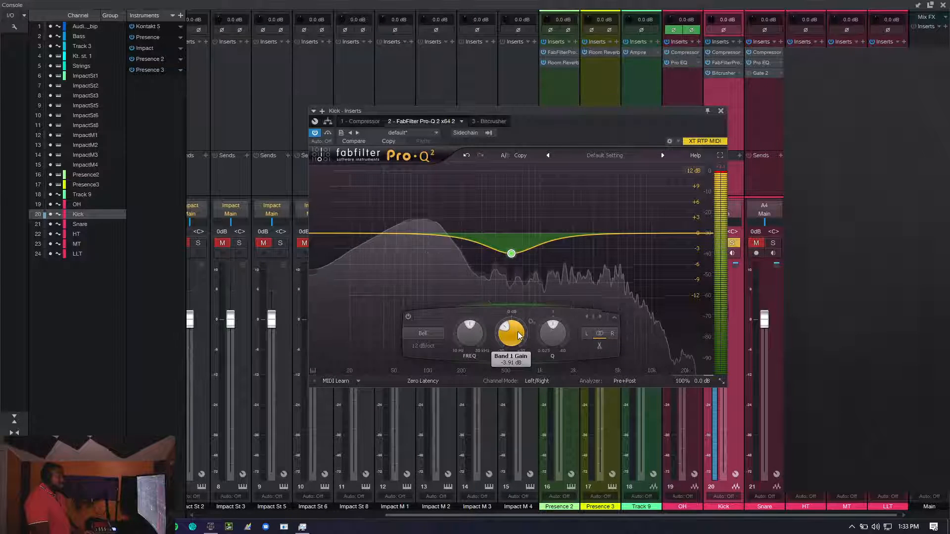
click(409, 317)
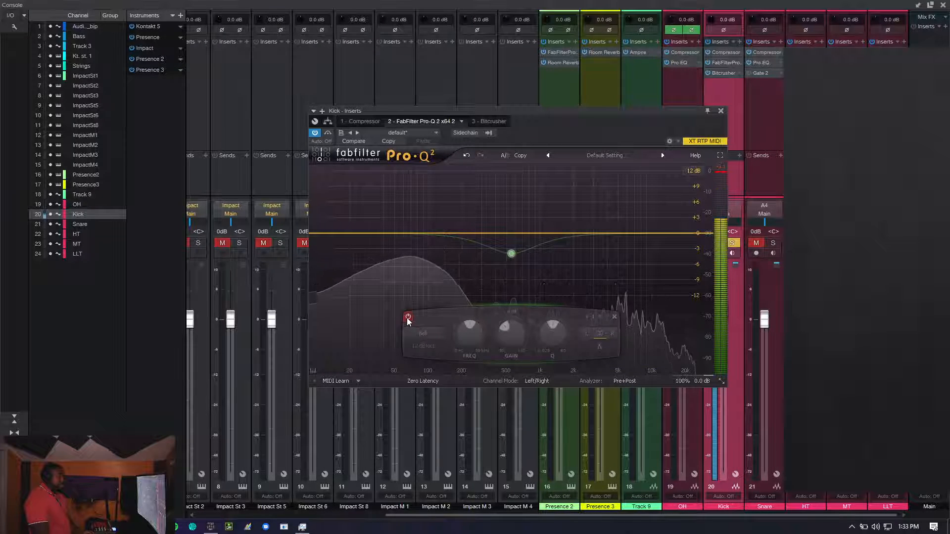
click(409, 318)
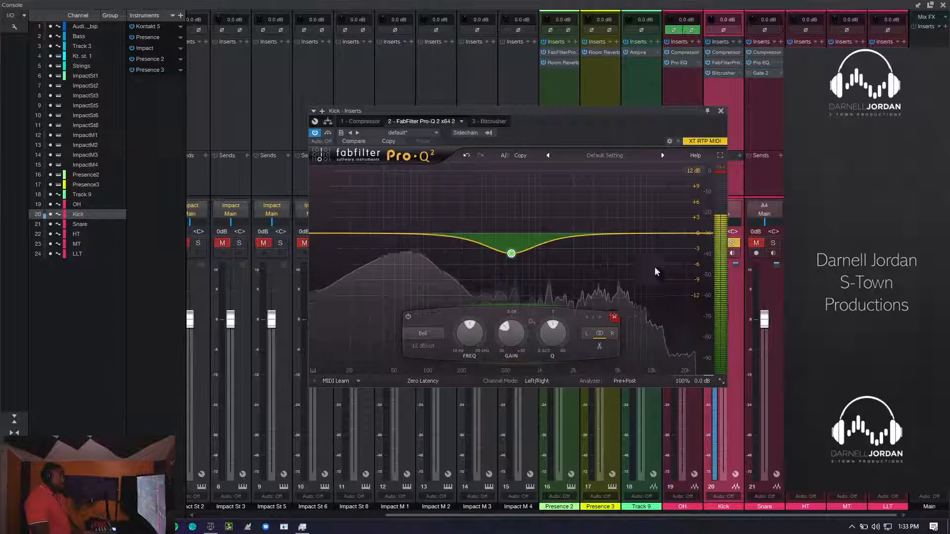
click(720, 111)
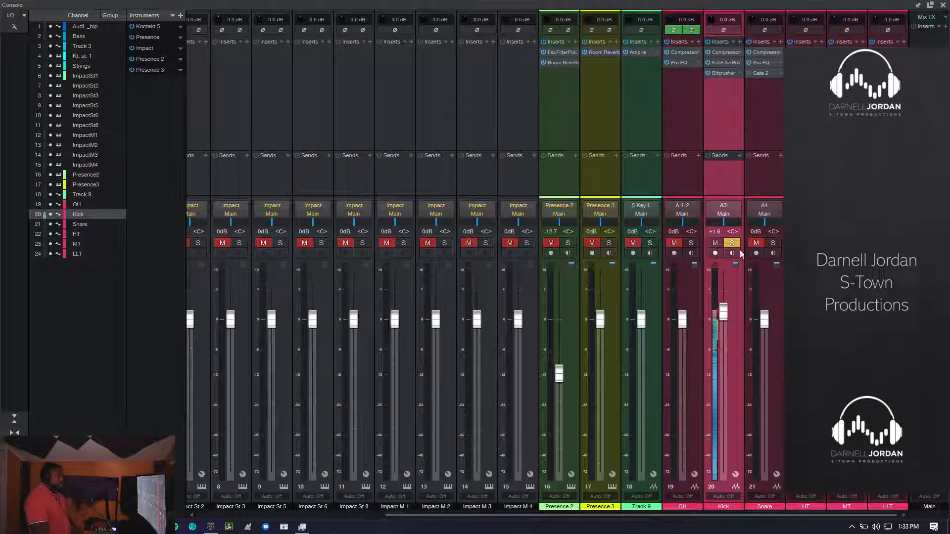
- Switch the solo from Kick to Snare and select the Snare channel
click(773, 244)
click(732, 243)
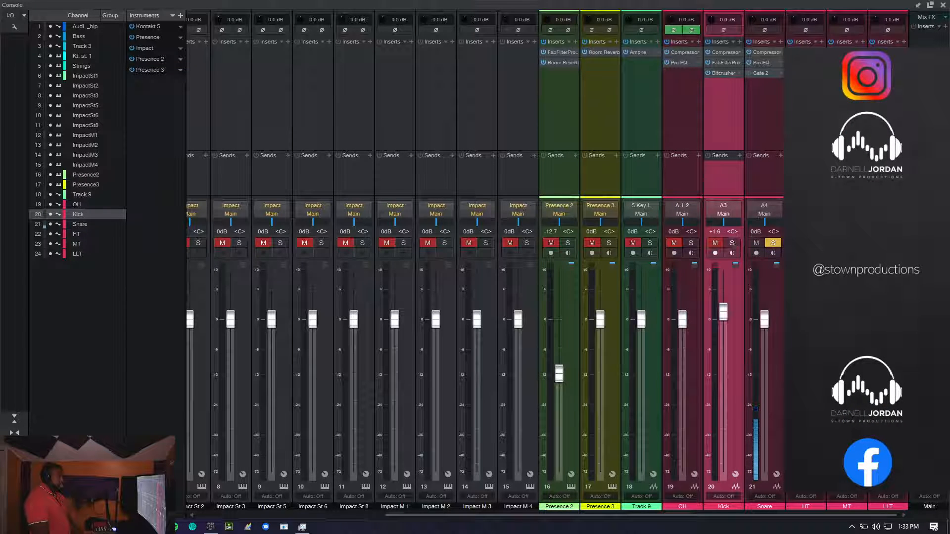
click(775, 132)
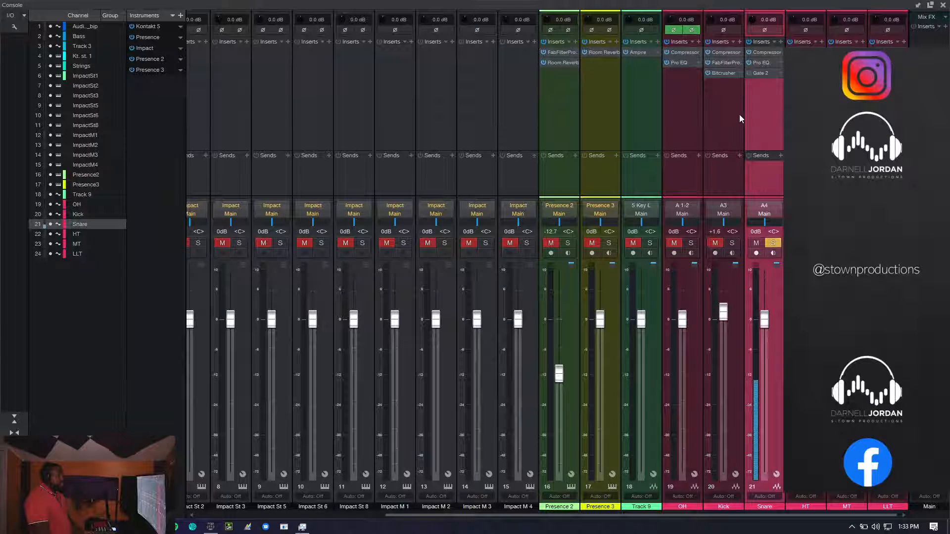
- Open the Snare channel's Pro EQ and set its spectrum display to FFT Curve
click(765, 62)
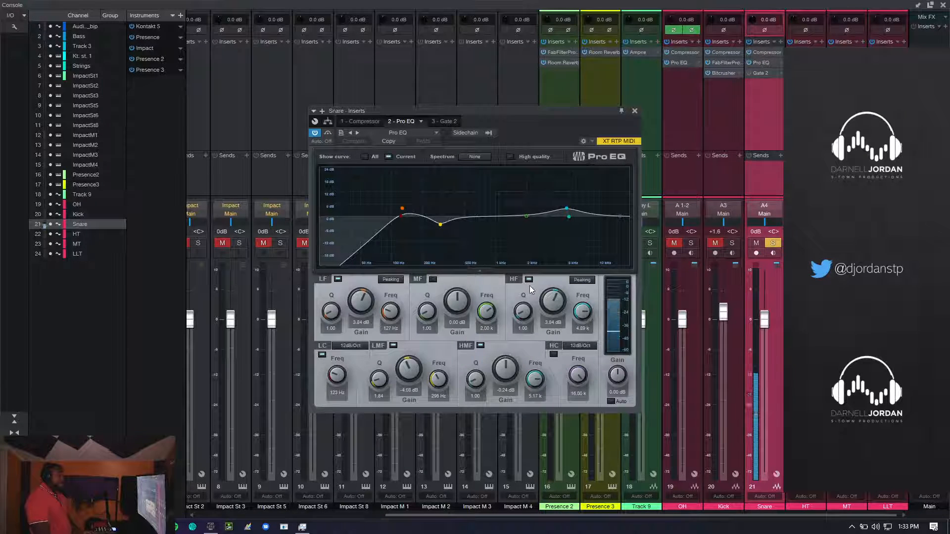
click(765, 63)
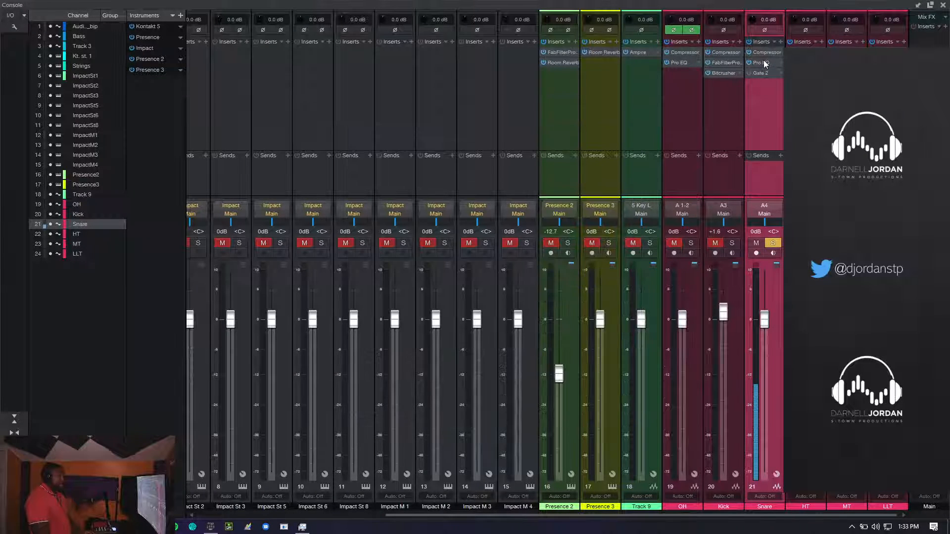
click(765, 64)
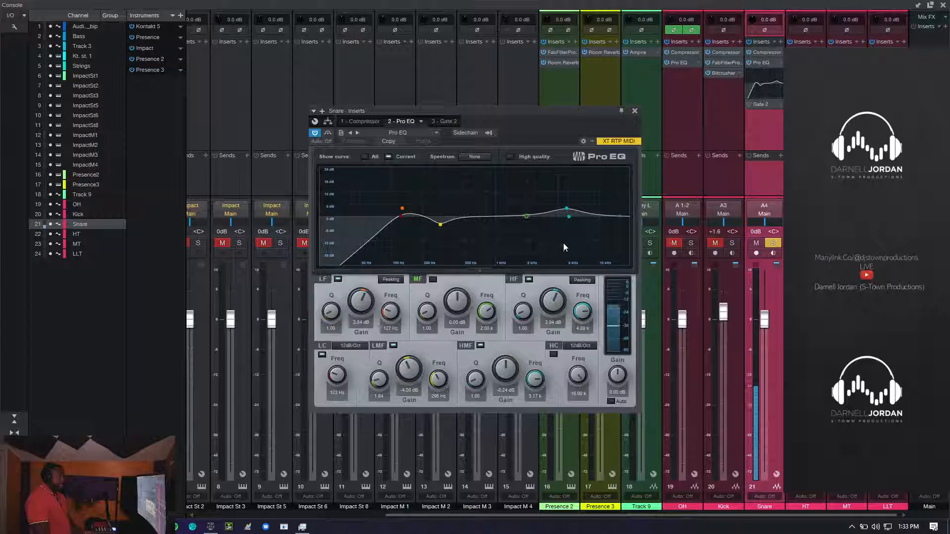
click(478, 156)
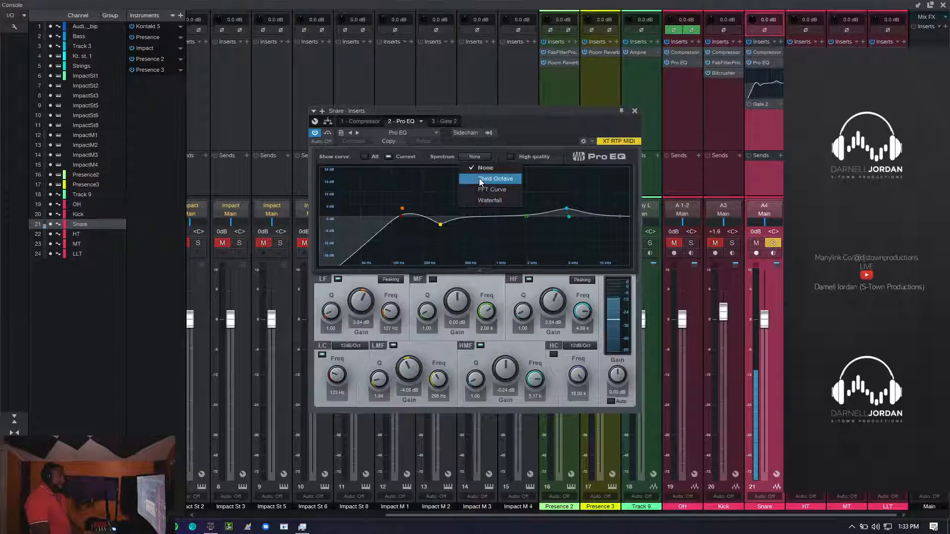
click(479, 178)
click(474, 158)
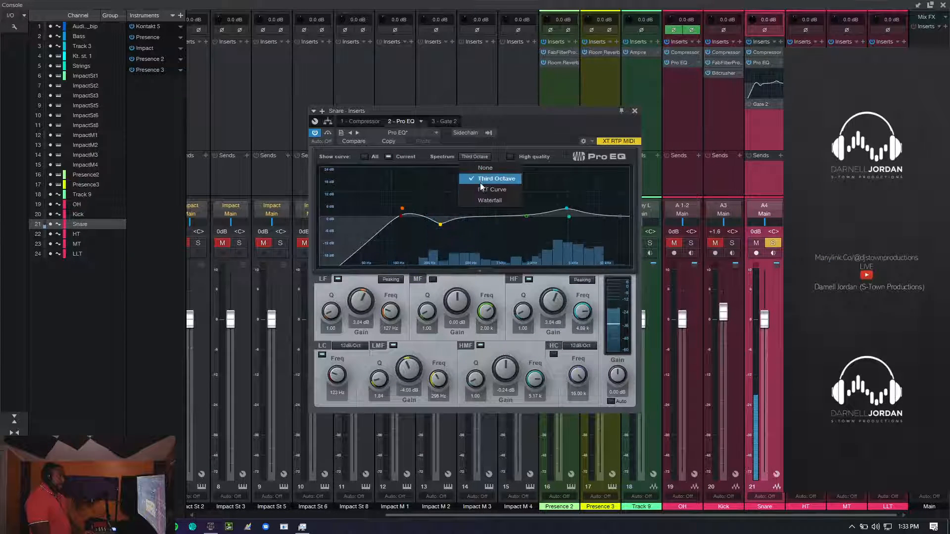
click(480, 191)
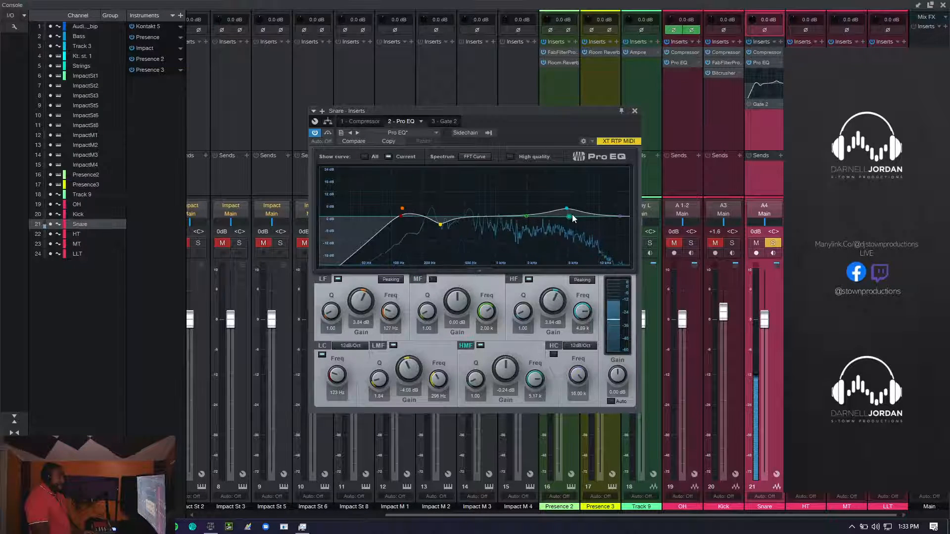
- In the Snare's Pro EQ, try a high cut at about 14.4 kHz, disable it, and move the HF band to about 6.2 kHz with 4.00 dB gain
mouse_move(618, 216)
mouse_down()
mouse_move(615, 205)
mouse_move(613, 228)
mouse_up()
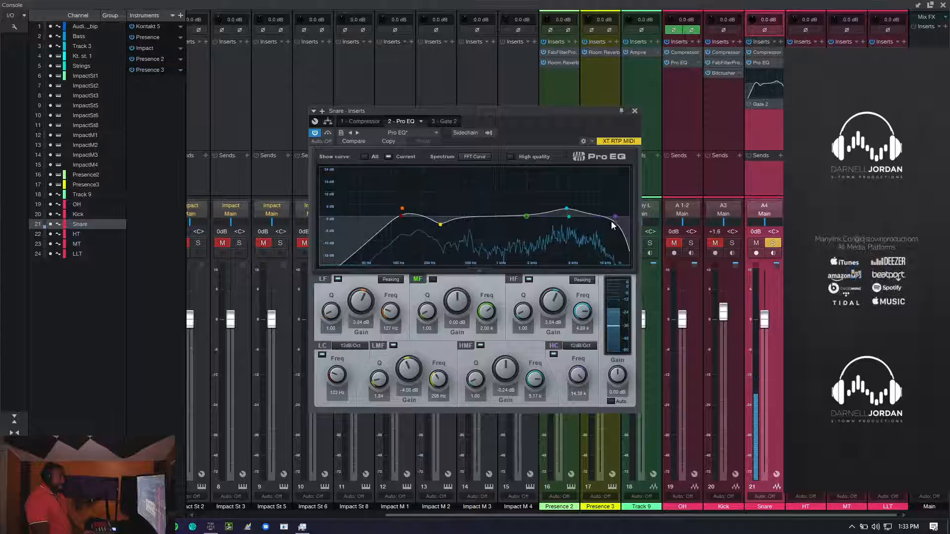
double_click(616, 217)
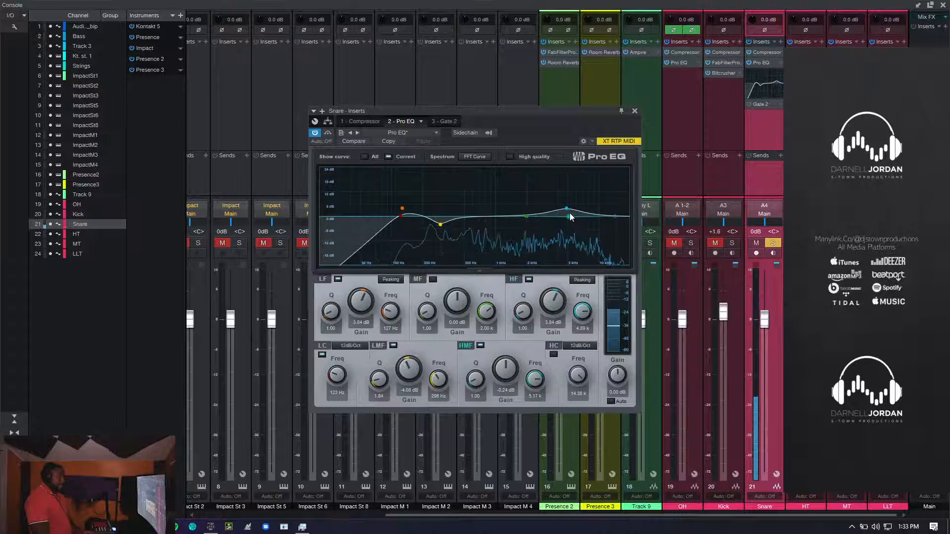
mouse_move(565, 209)
mouse_down()
mouse_move(593, 196)
mouse_move(579, 212)
mouse_up()
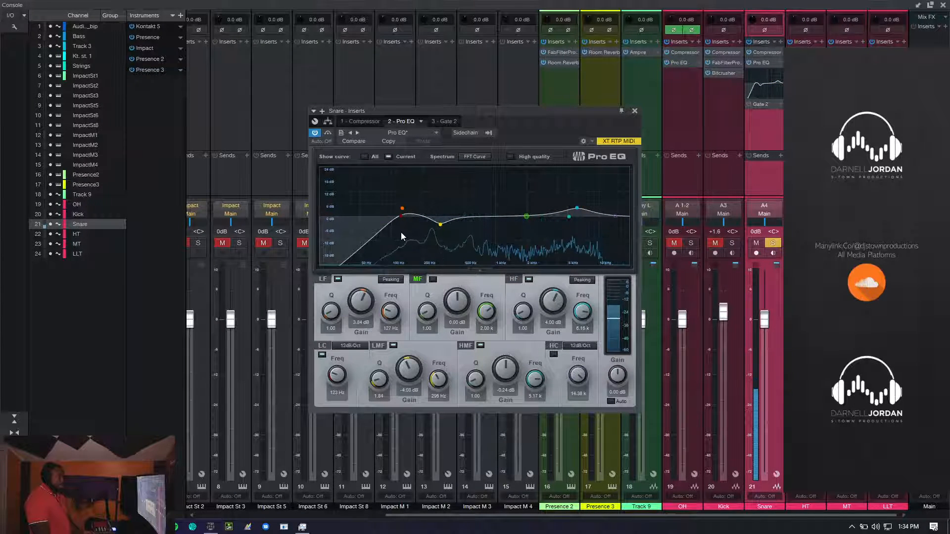
- Bypass the Snare's Pro EQ, remove it, and insert FabFilter Pro-Q 2 on the channel
click(750, 62)
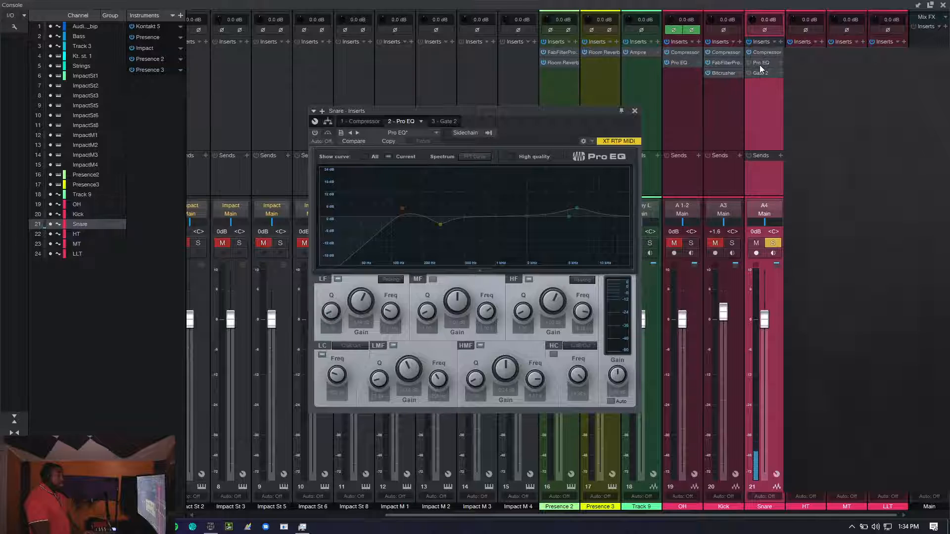
right_click(761, 67)
click(762, 155)
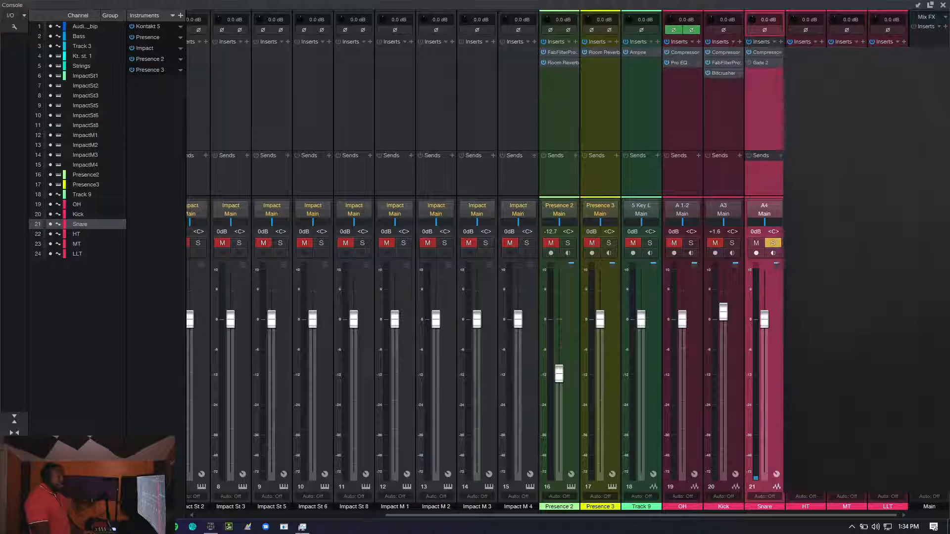
double_click(822, 148)
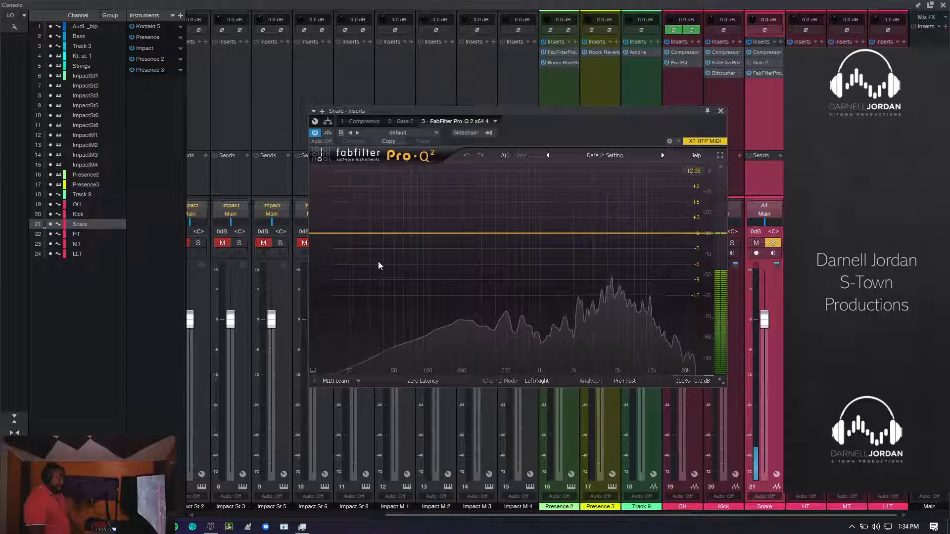
- Add a 24 dB/oct Low Cut band at about 139 Hz with a Q of 0.738 in the Snare's FabFilter Pro-Q 2
click(377, 236)
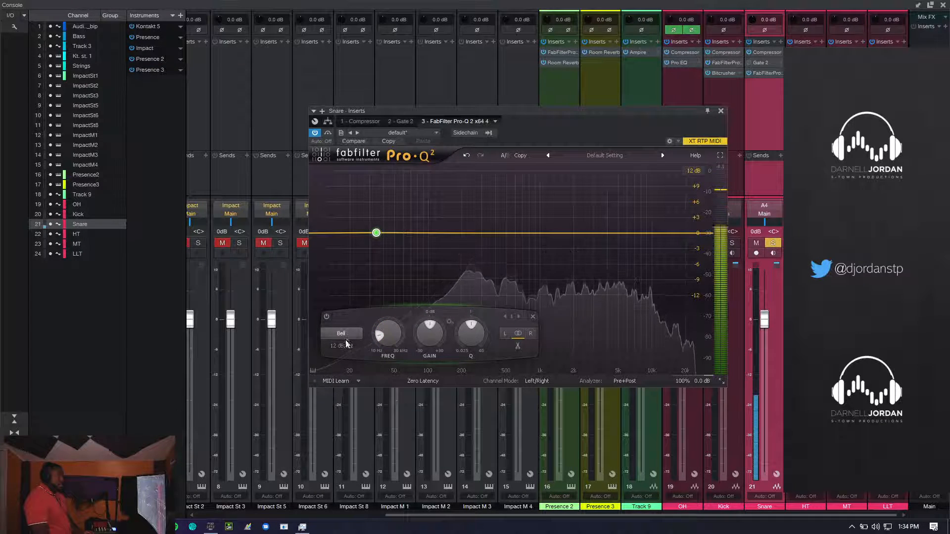
scroll(345, 345, up, 2)
scroll(345, 336, up, 2)
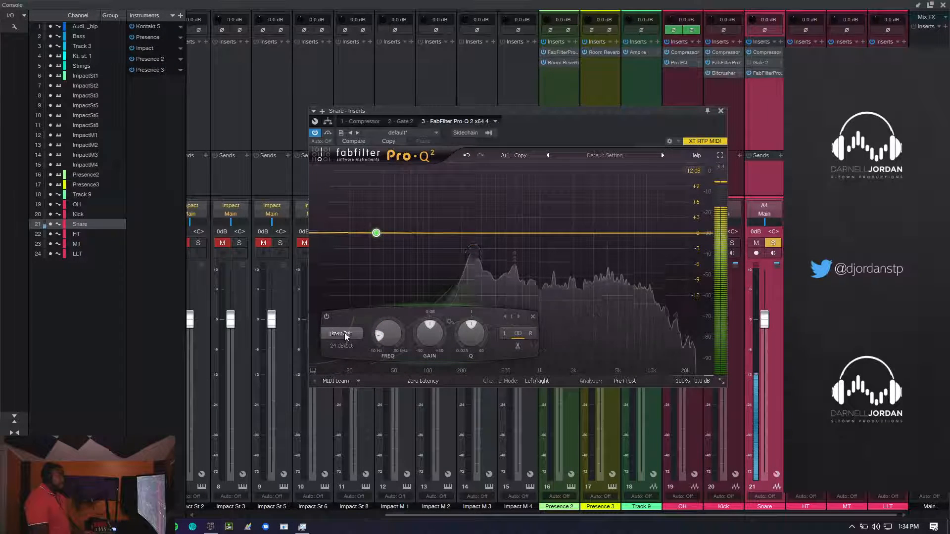
drag(376, 233, 448, 249)
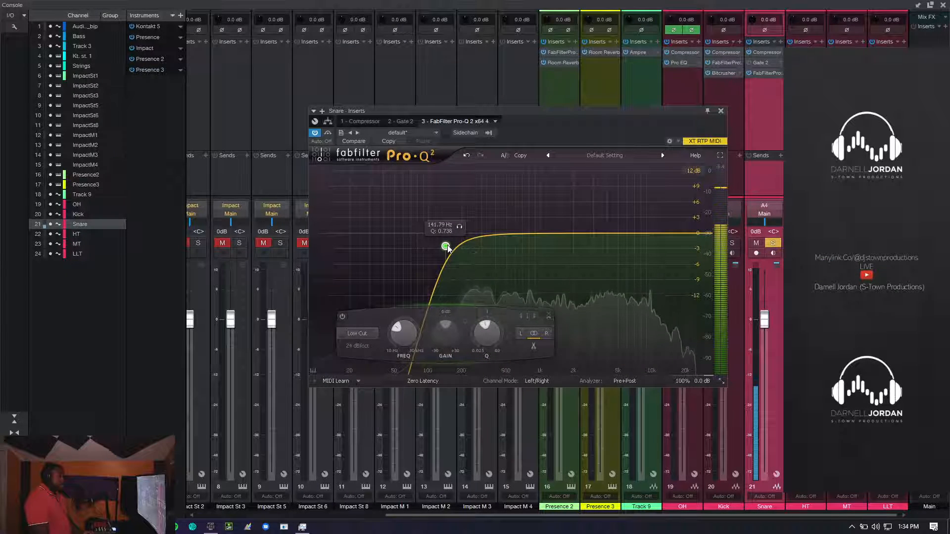
- In the Snare channel's Compressor, turn off automatic makeup gain and leave the makeup gain at 7.50 dB
click(722, 111)
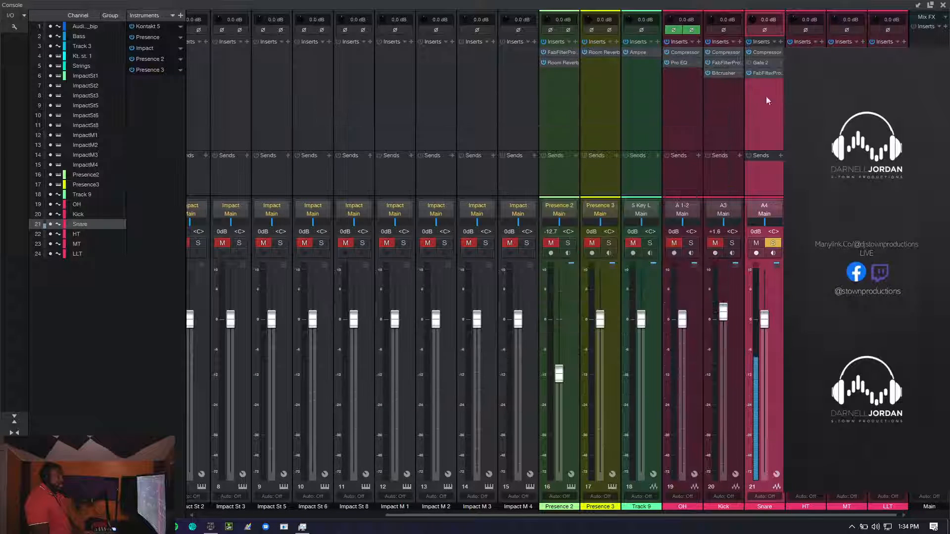
click(761, 52)
click(608, 159)
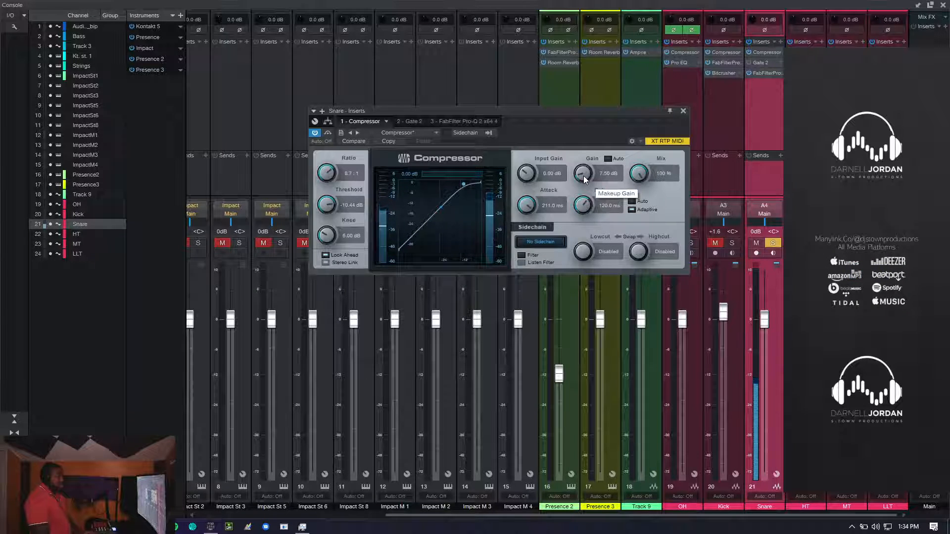
drag(583, 176, 582, 176)
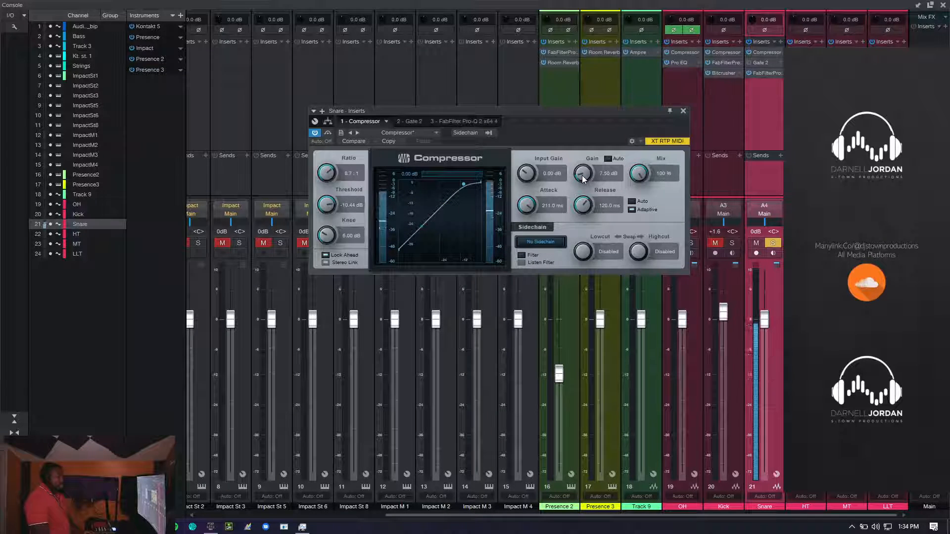
click(762, 53)
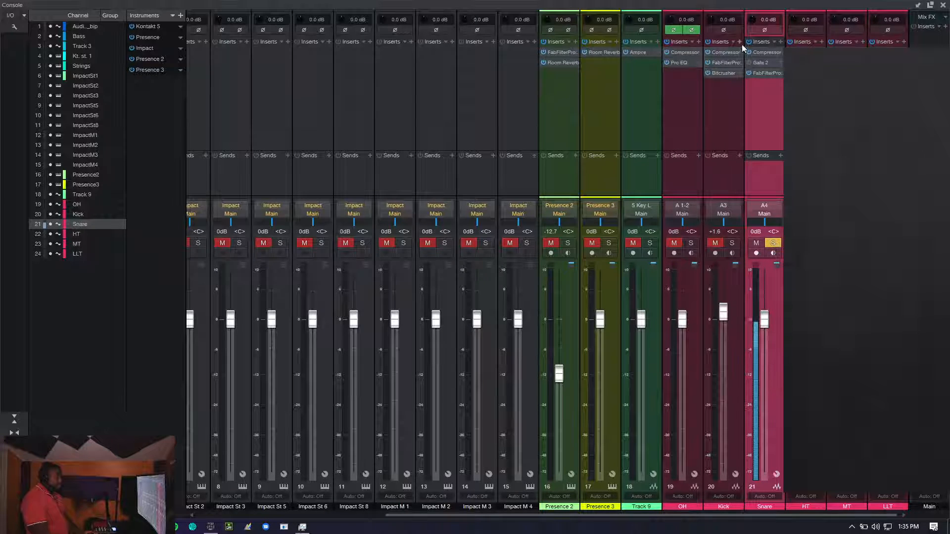
- In the Snare's FabFilter Pro-Q 2, add bell bands at about 11,269 Hz with +1.52 dB and about 771 Hz with +17.33 dB
click(764, 74)
drag(619, 247, 659, 225)
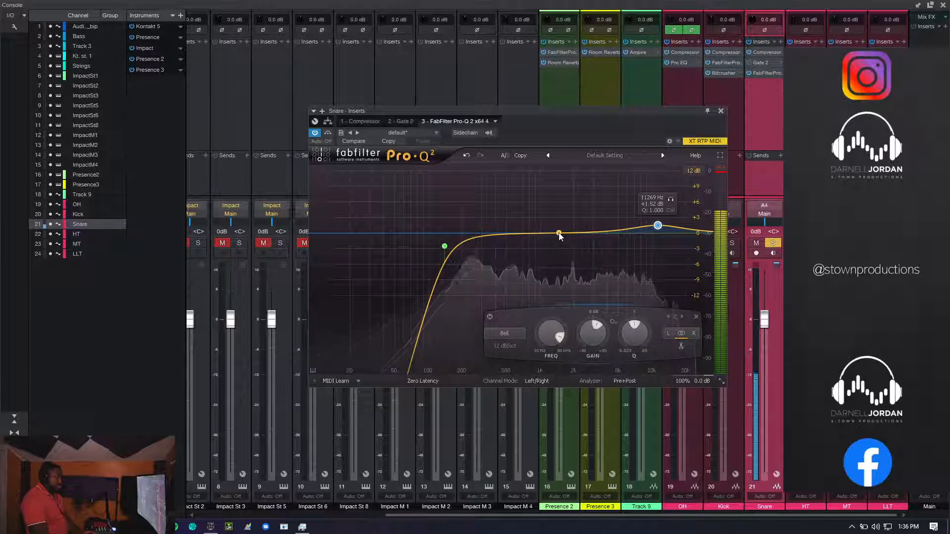
double_click(528, 195)
mouse_move(529, 197)
mouse_down()
mouse_move(528, 171)
mouse_move(528, 206)
mouse_move(528, 195)
mouse_up()
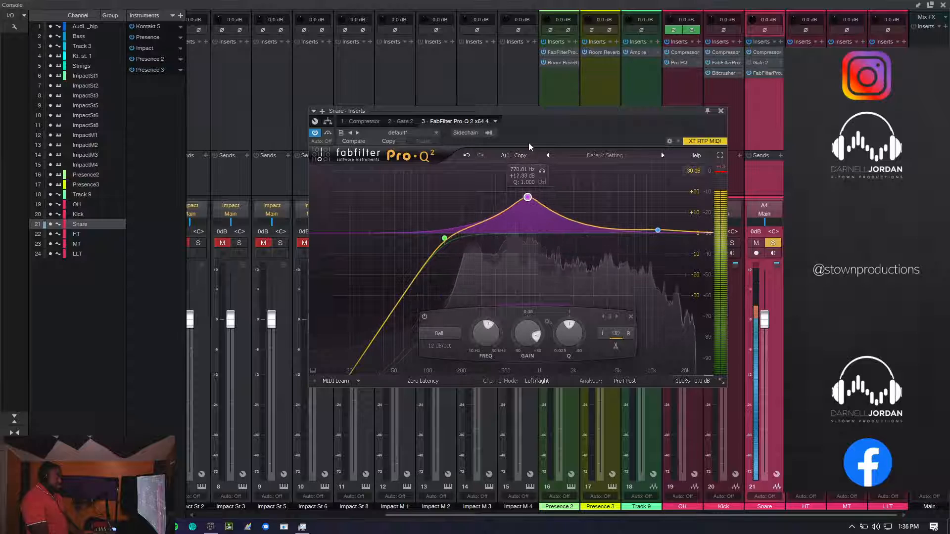
- Turn the 771 Hz bell into a narrow cut at about 469 Hz with -9.23 dB and a Q of 14.540, and audition it in solo
drag(569, 336, 573, 309)
mouse_move(474, 329)
mouse_down()
mouse_move(491, 347)
mouse_move(505, 289)
mouse_move(511, 300)
mouse_move(483, 333)
mouse_move(490, 330)
mouse_up()
mouse_move(519, 349)
drag(518, 349, 528, 339)
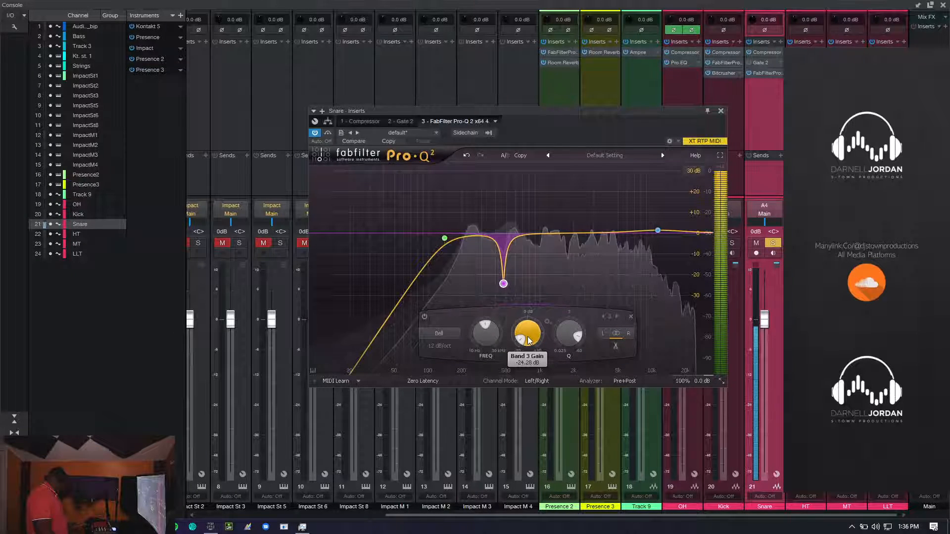
drag(528, 340, 527, 337)
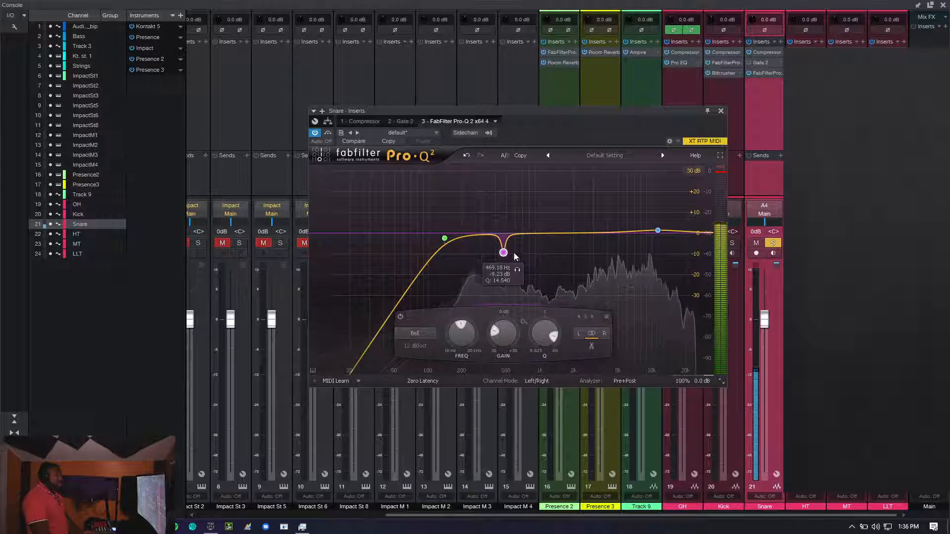
click(518, 269)
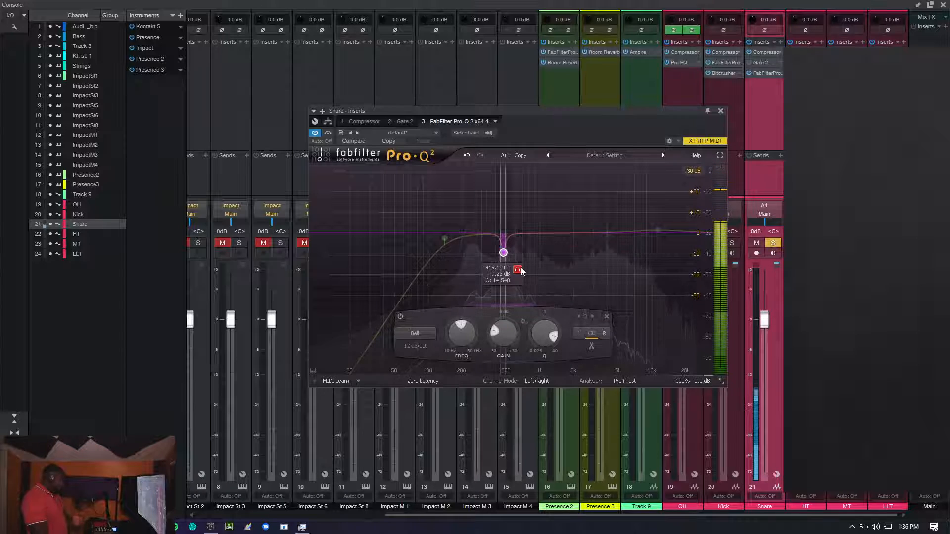
click(720, 111)
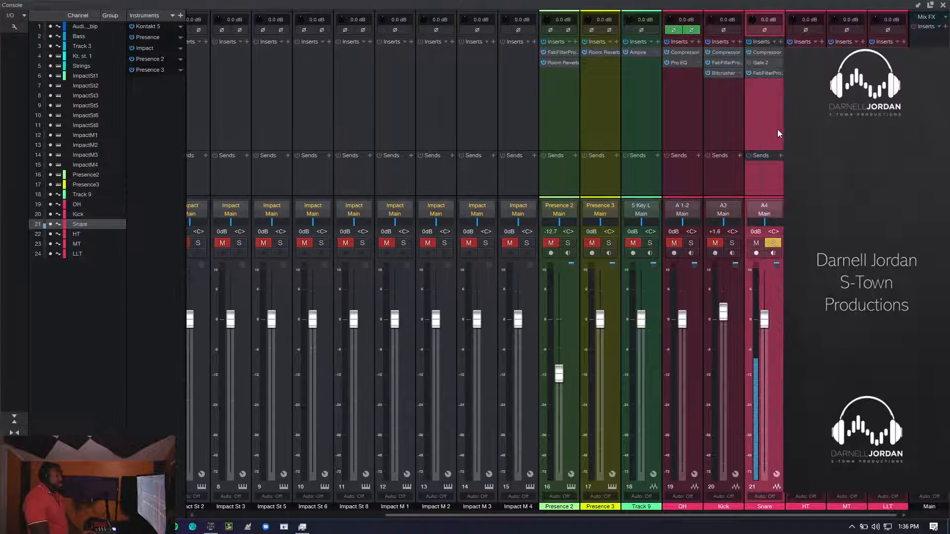
- Unsolo the Snare, dock the console in the main window, and play the soloed LLT track from around bar 64
click(777, 244)
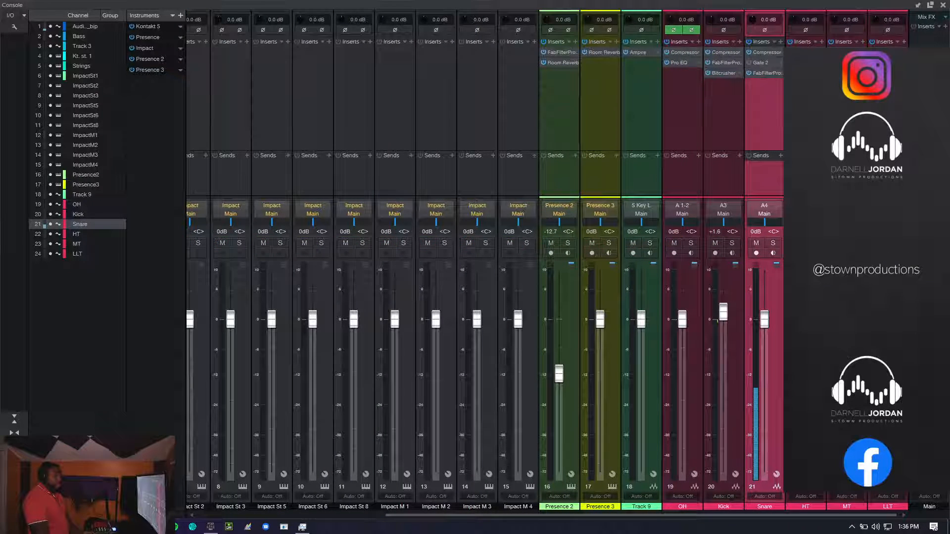
click(814, 244)
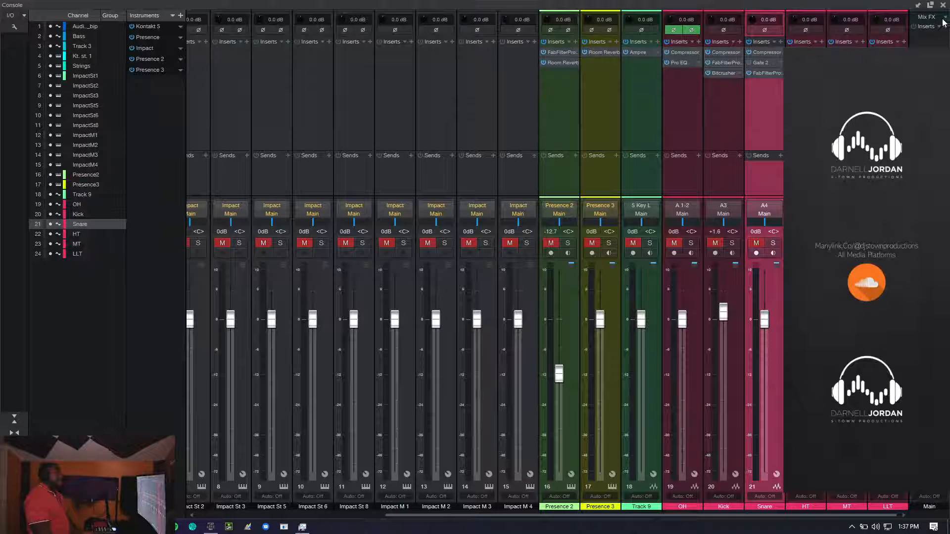
click(919, 5)
scroll(297, 208, down, 5)
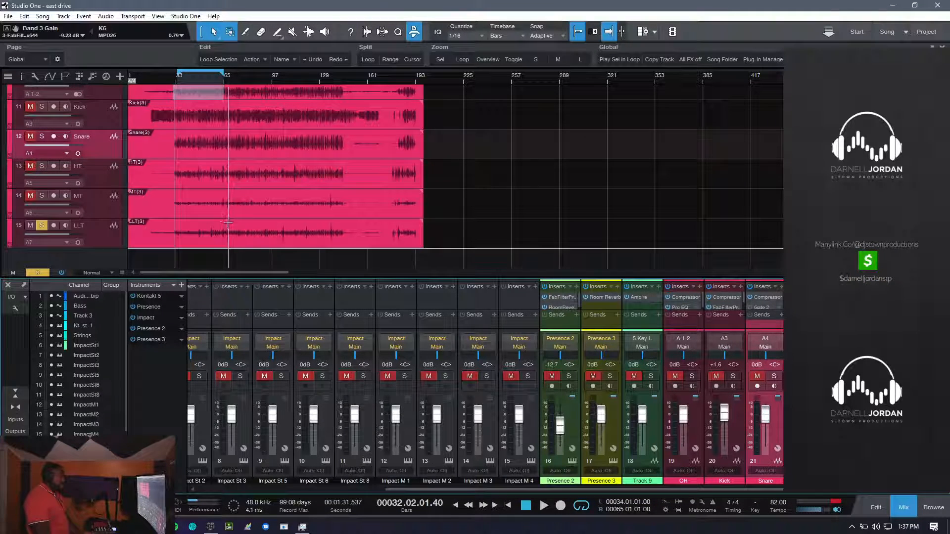
click(223, 222)
key(space)
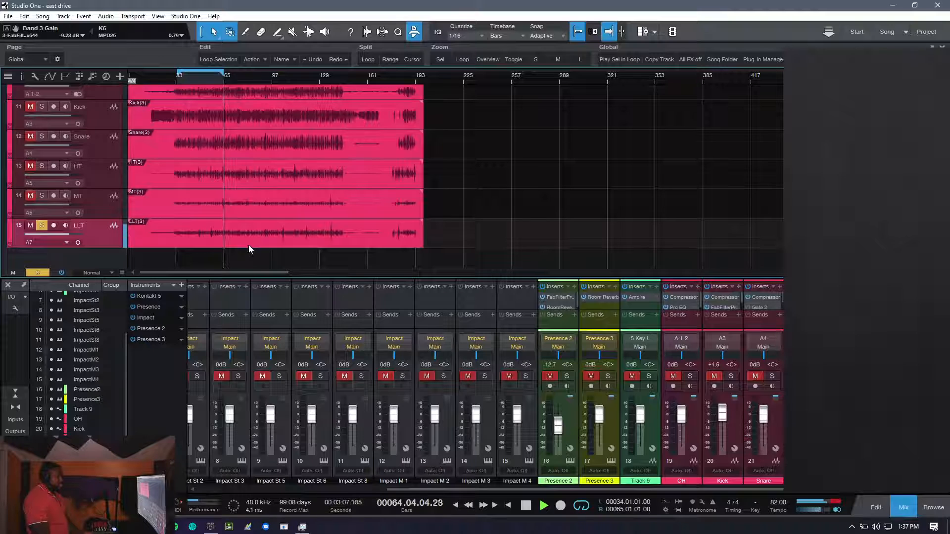
- Solo the MT and HT tracks alongside LLT, select HT, and stop playback
click(43, 198)
click(43, 167)
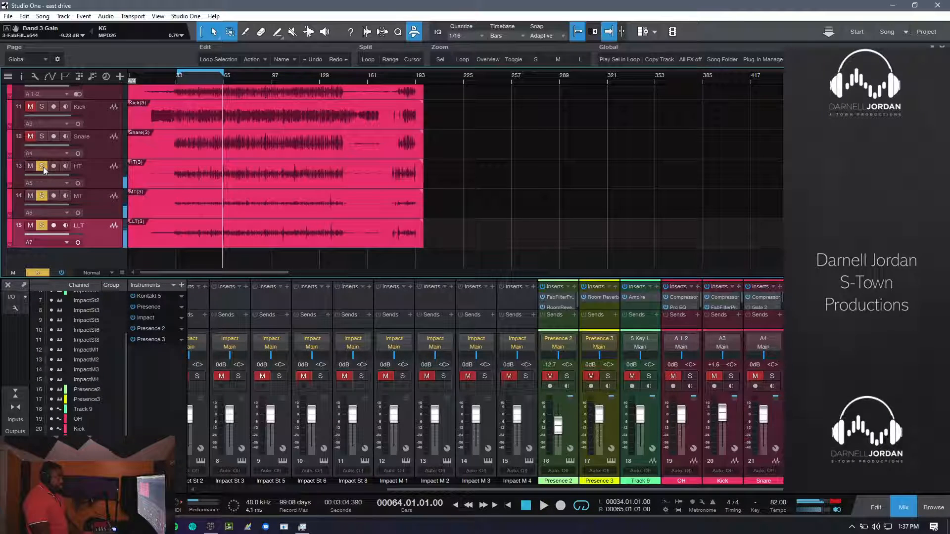
click(102, 174)
key(space)
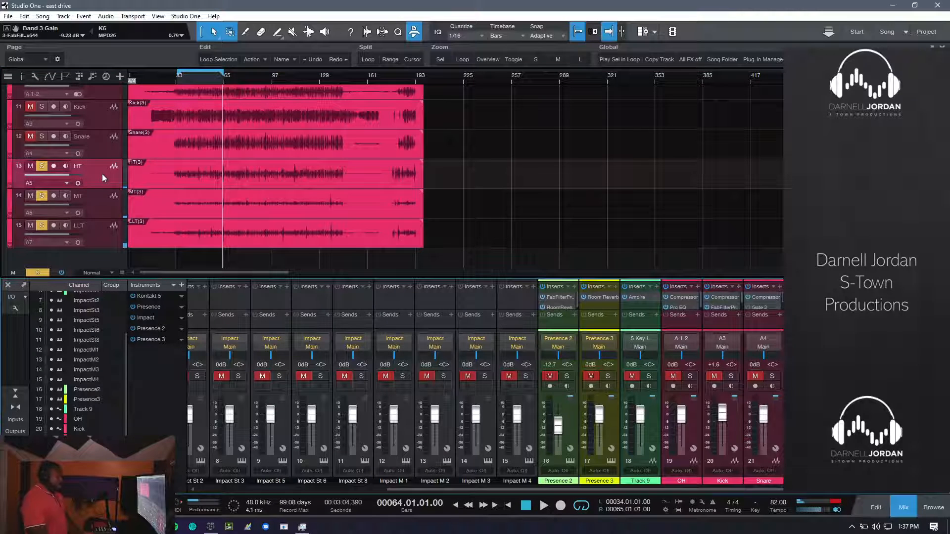
- Review the HT channel's Pro EQ, FabFilter Pro-Q 2 and Expander settings in the detached console
click(22, 284)
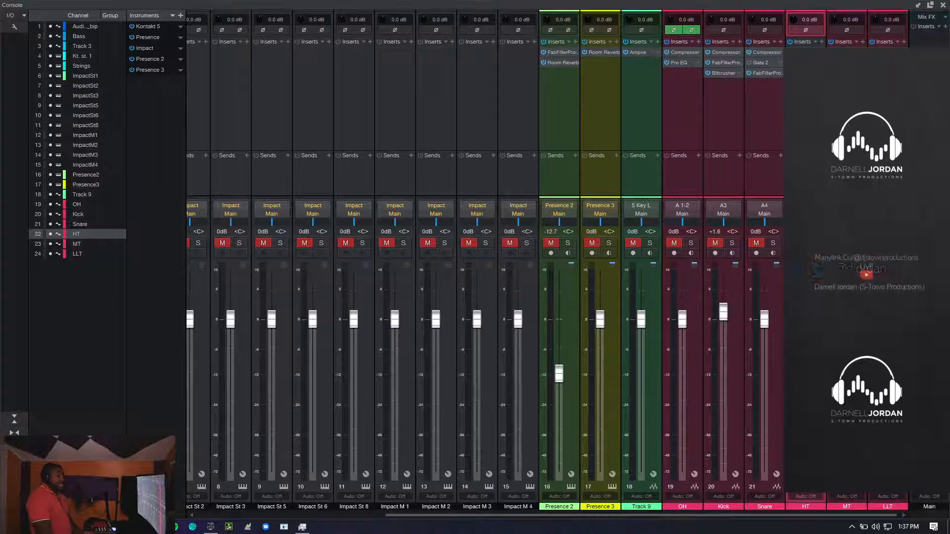
double_click(804, 73)
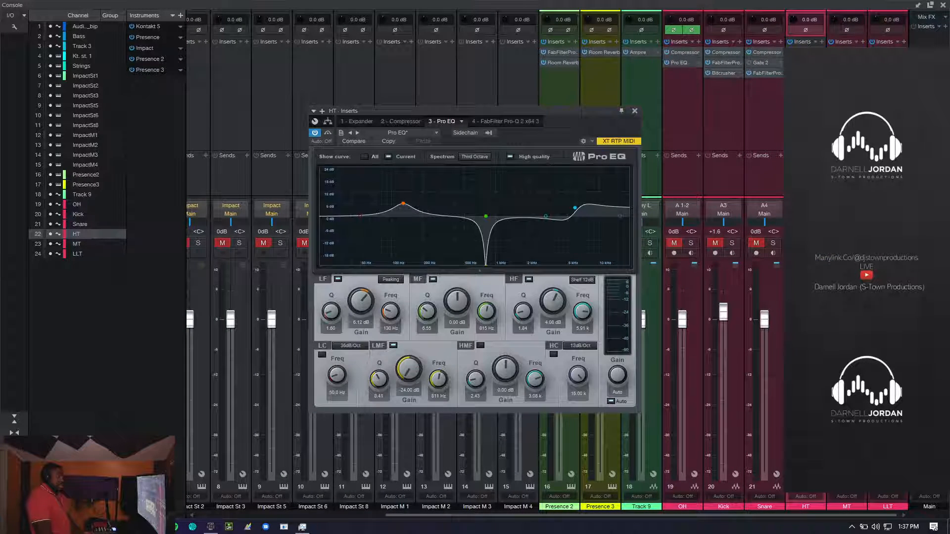
double_click(804, 83)
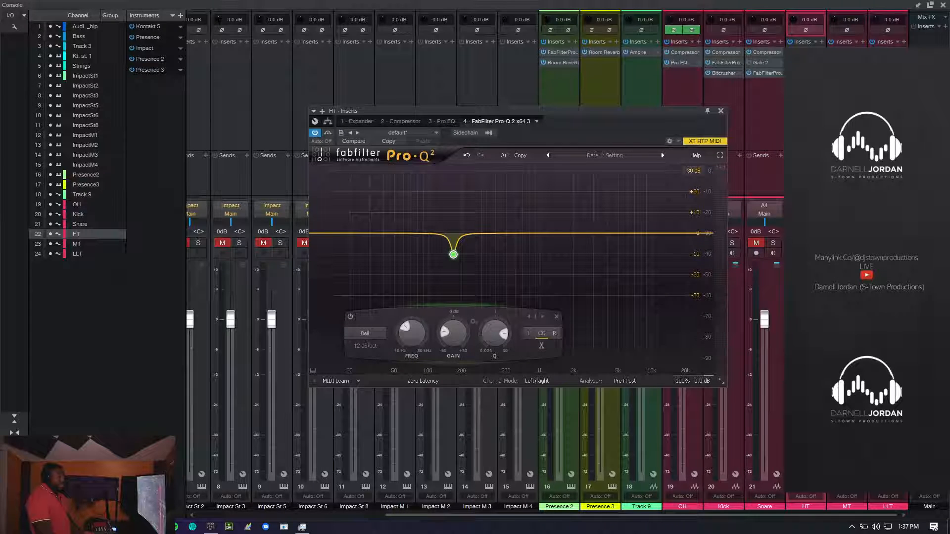
click(721, 111)
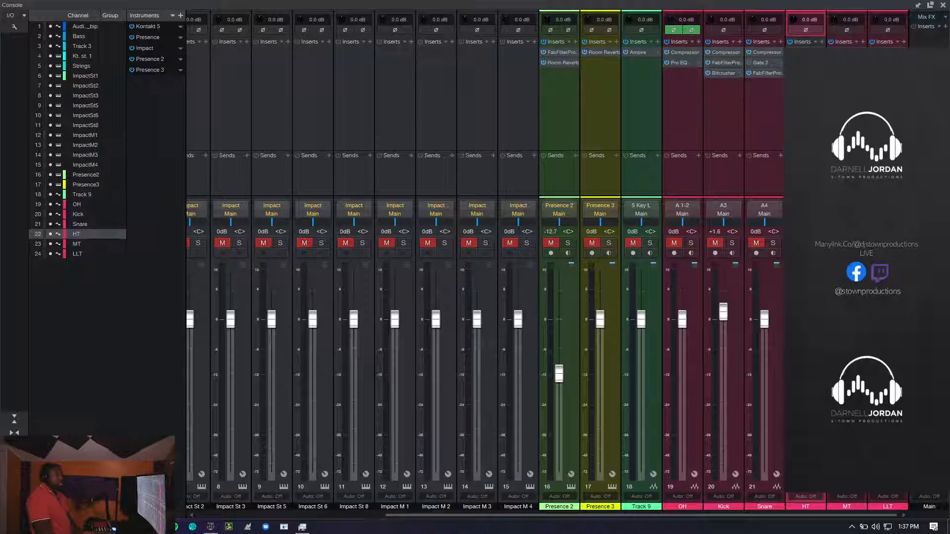
double_click(804, 52)
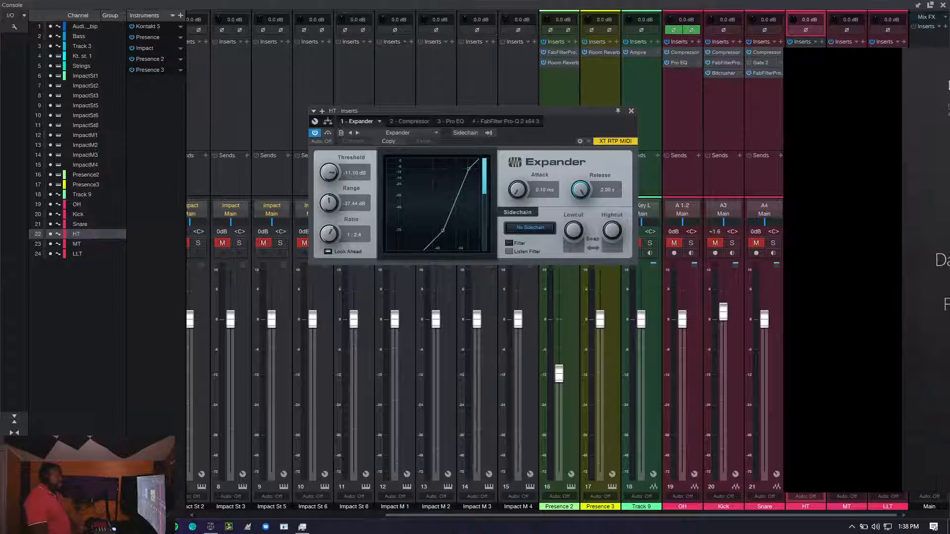
click(631, 111)
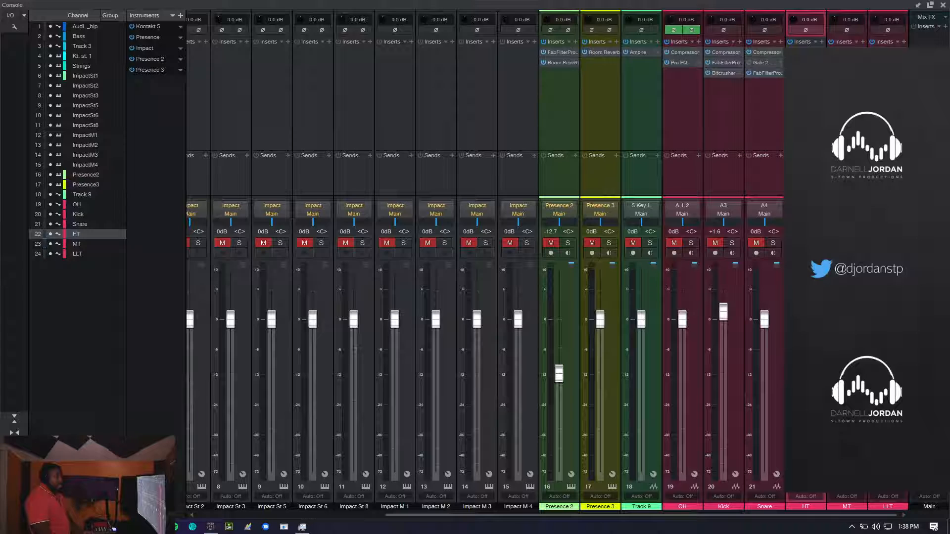
- Clear the HT solo and solo all drum channels from OH through LLT together
click(814, 243)
click(696, 138)
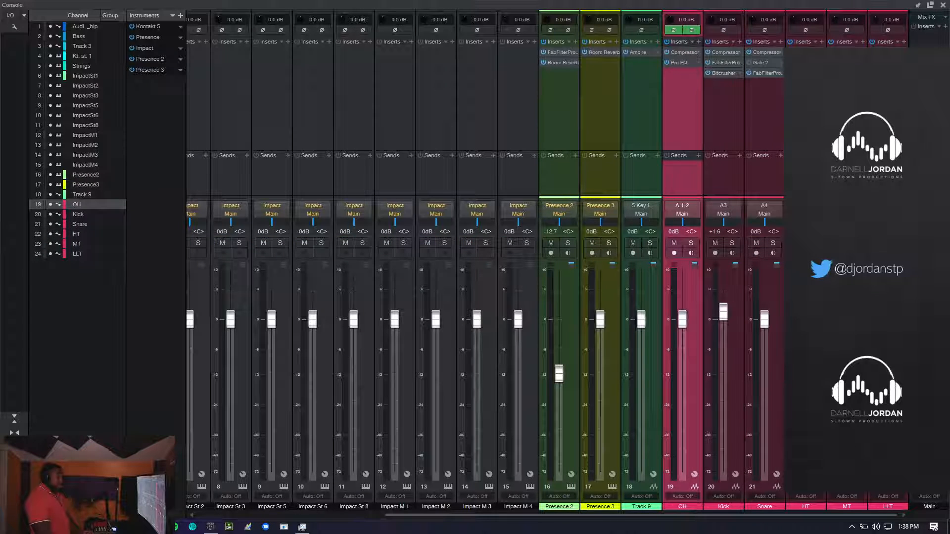
shift+click(888, 143)
click(693, 244)
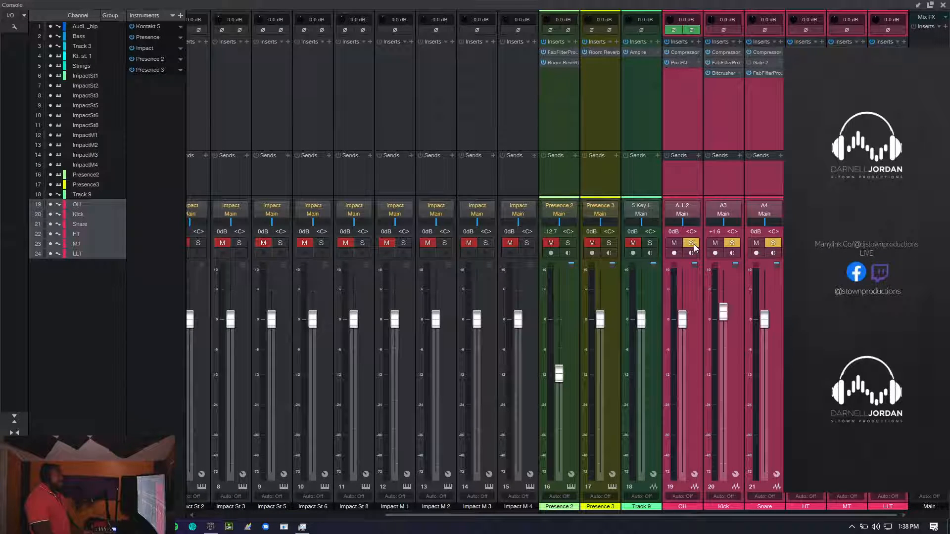
- Hide the console, play the soloed drums in the arrangement, and unsolo the Drums folder to hear the full mix
key(F3)
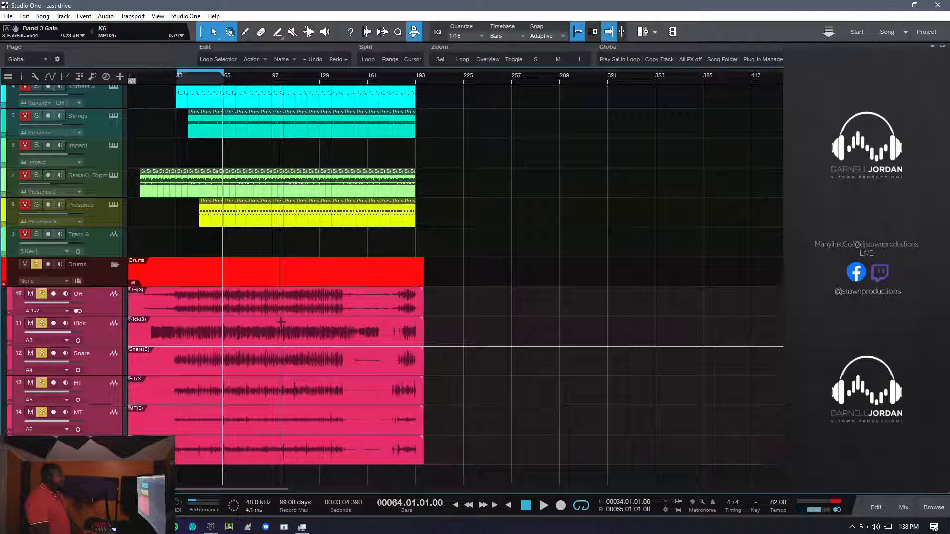
key(space)
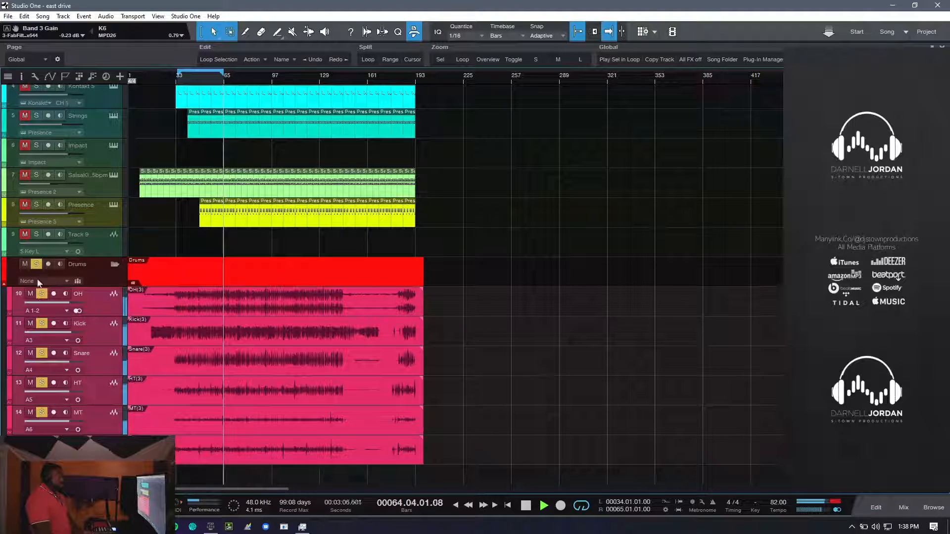
click(36, 265)
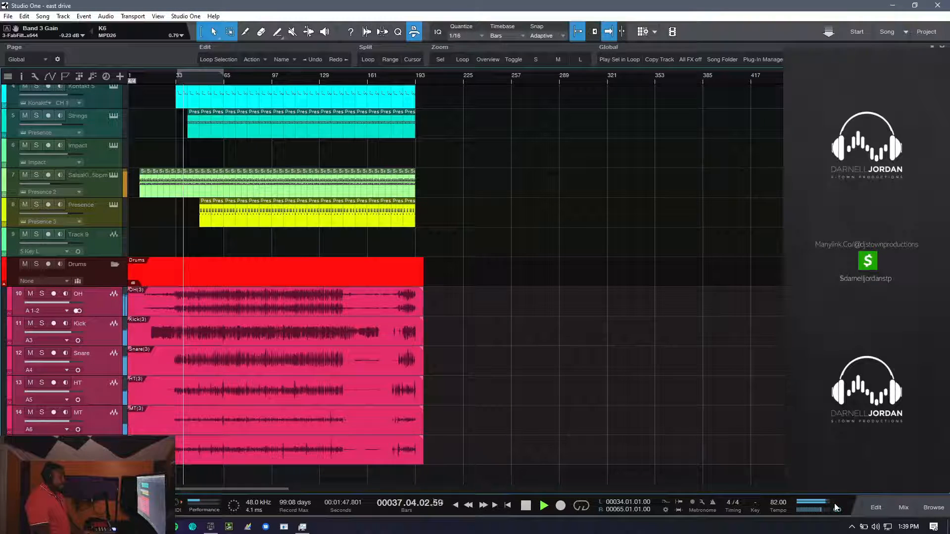
click(853, 529)
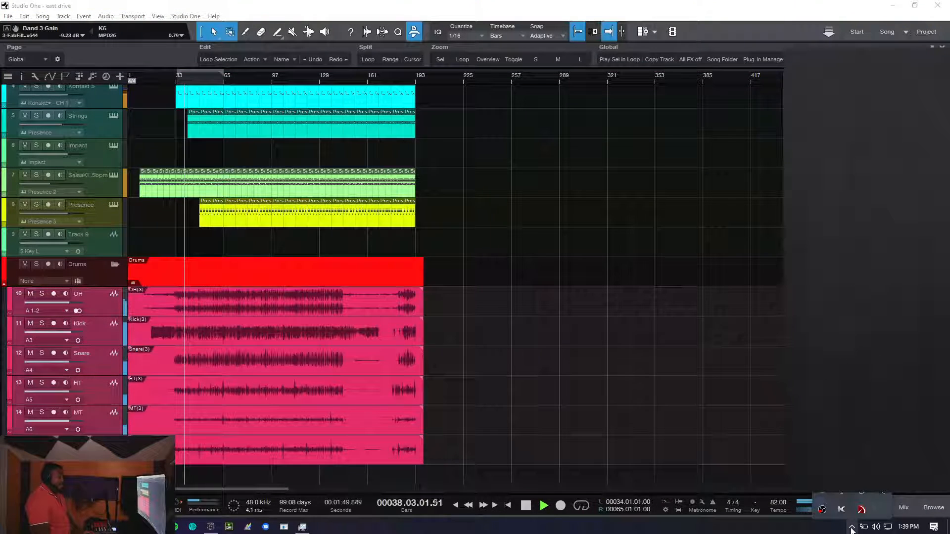
click(852, 530)
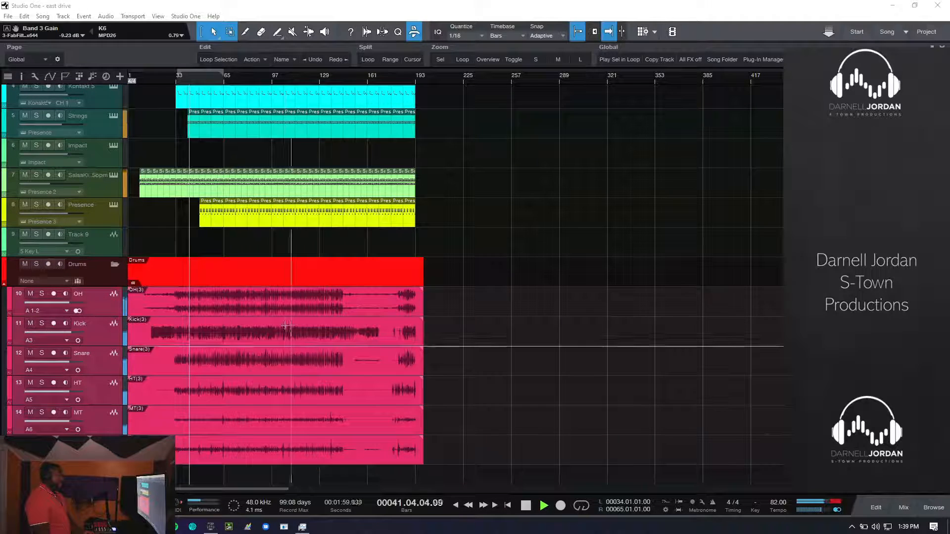
- Try record-arming Track 9 with input monitoring, and try record-arming the yellow Presence track
click(111, 243)
click(48, 235)
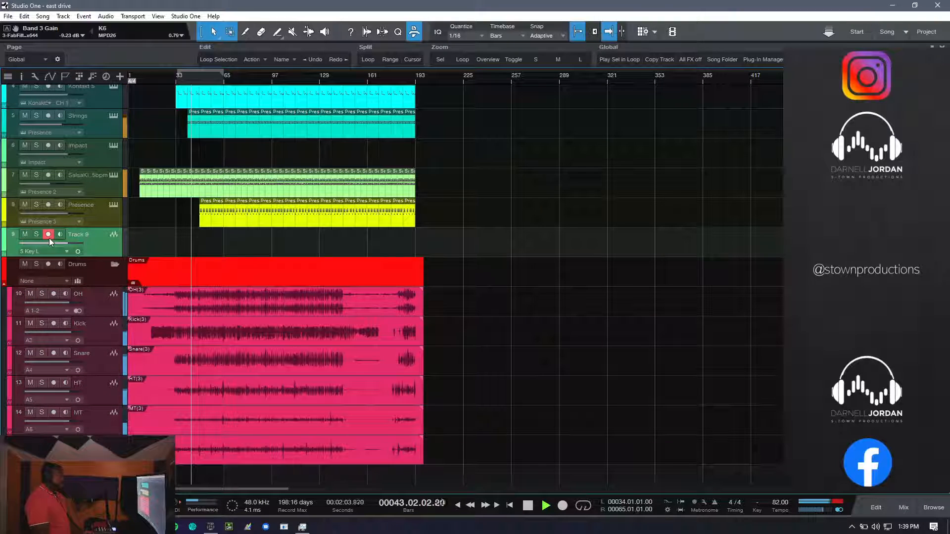
click(60, 235)
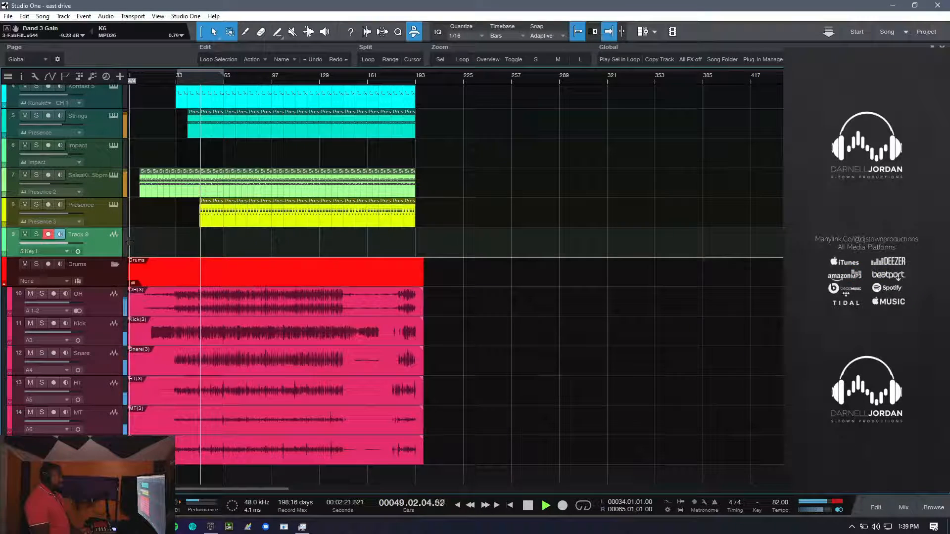
click(51, 237)
click(50, 206)
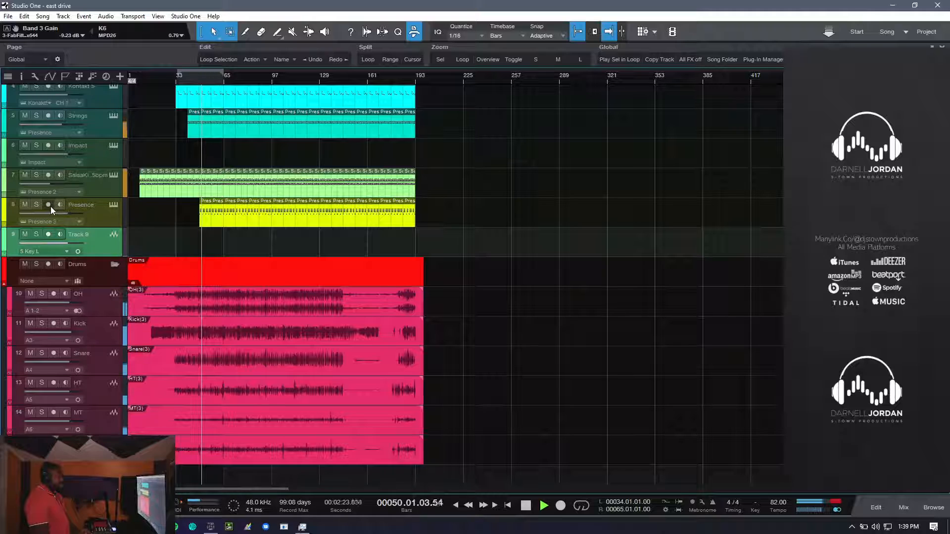
click(48, 205)
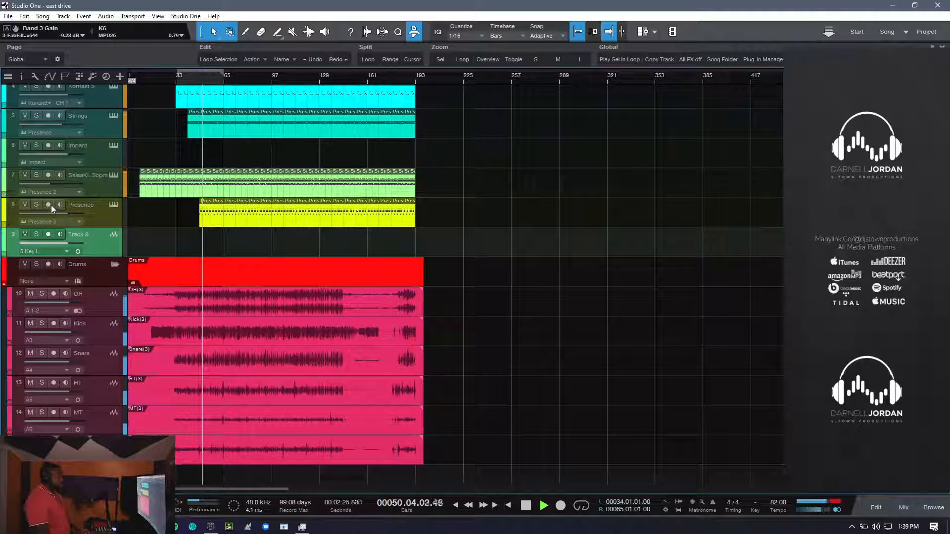
- Record-arm the Impact track with monitoring on, and stop playback
click(114, 144)
click(114, 144)
click(48, 145)
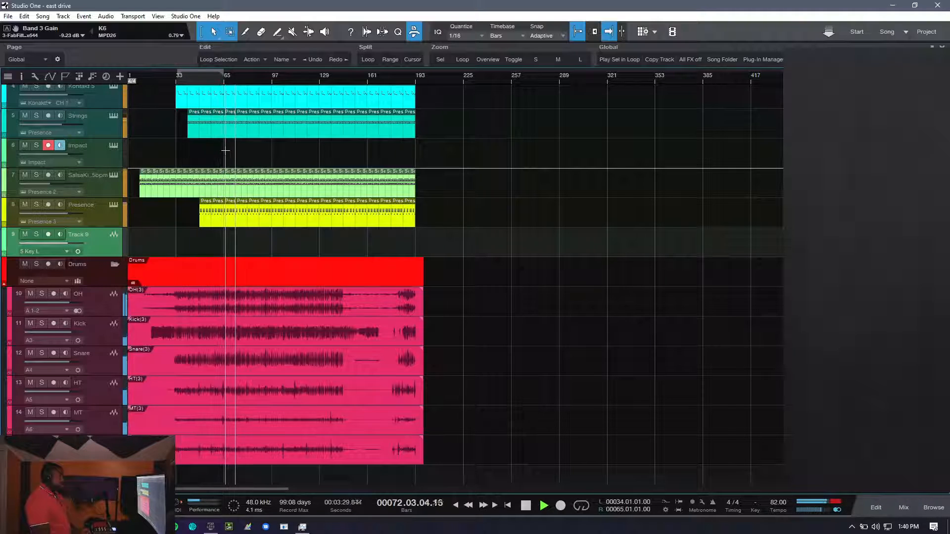
key(space)
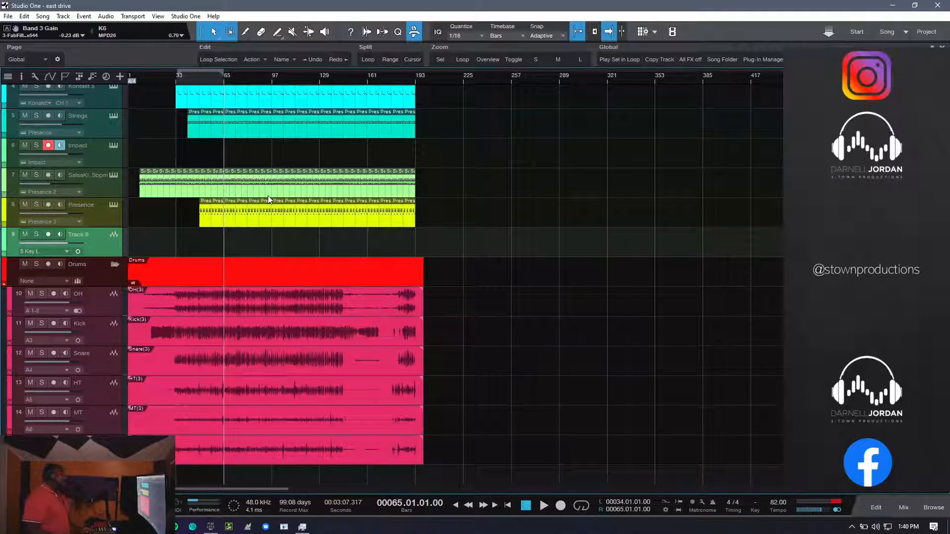
- Turn on the metronome click and the precount, checking them with short playback from bar 65
click(714, 504)
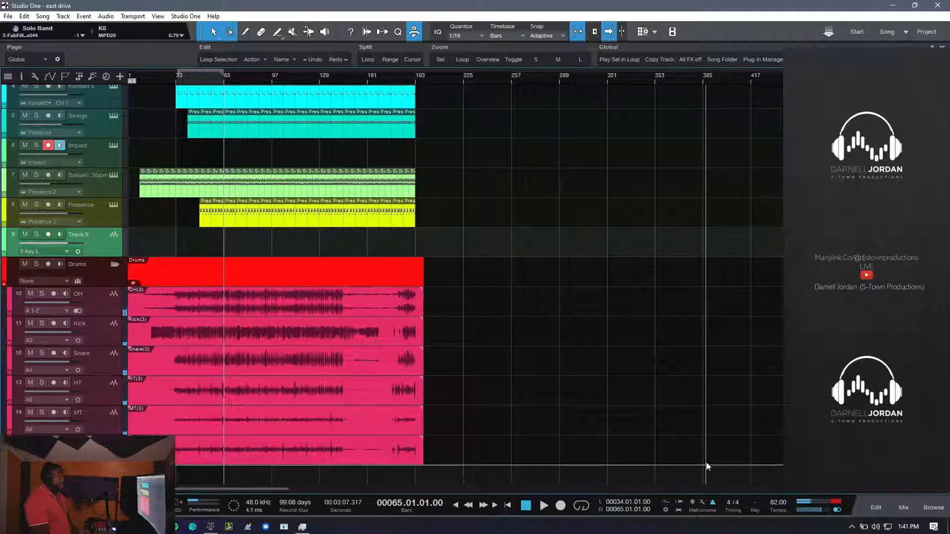
key(space)
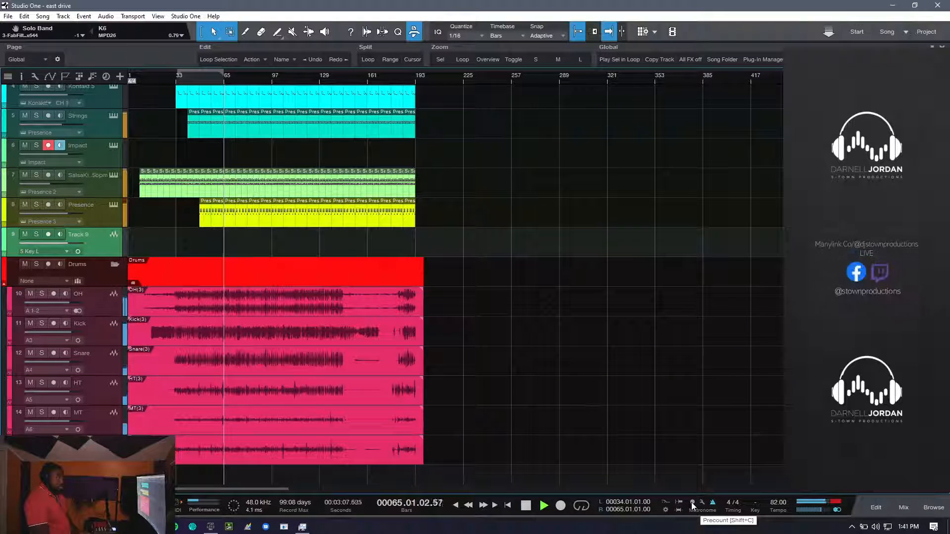
key(space)
key(space)
key(space)
key(space)
key(space)
click(36, 146)
key(space)
click(34, 148)
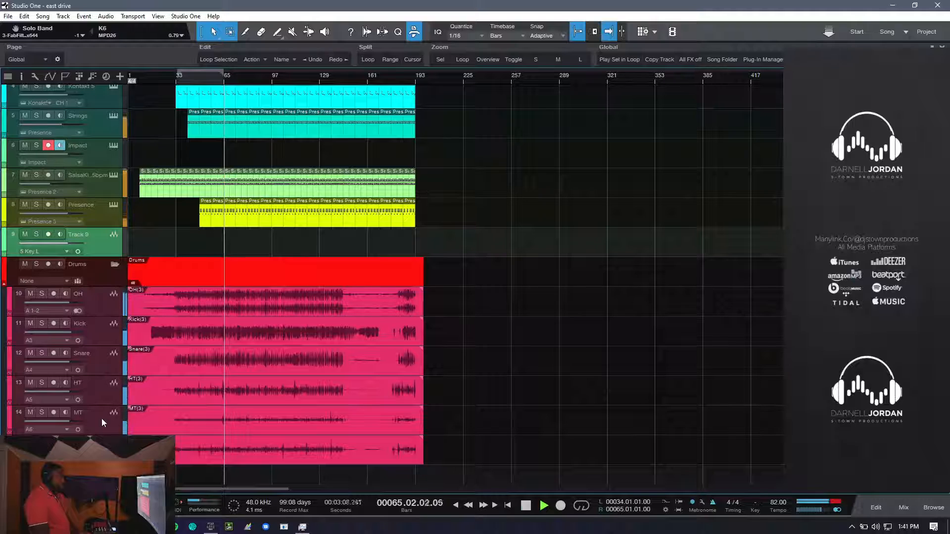
click(42, 294)
key(space)
click(42, 293)
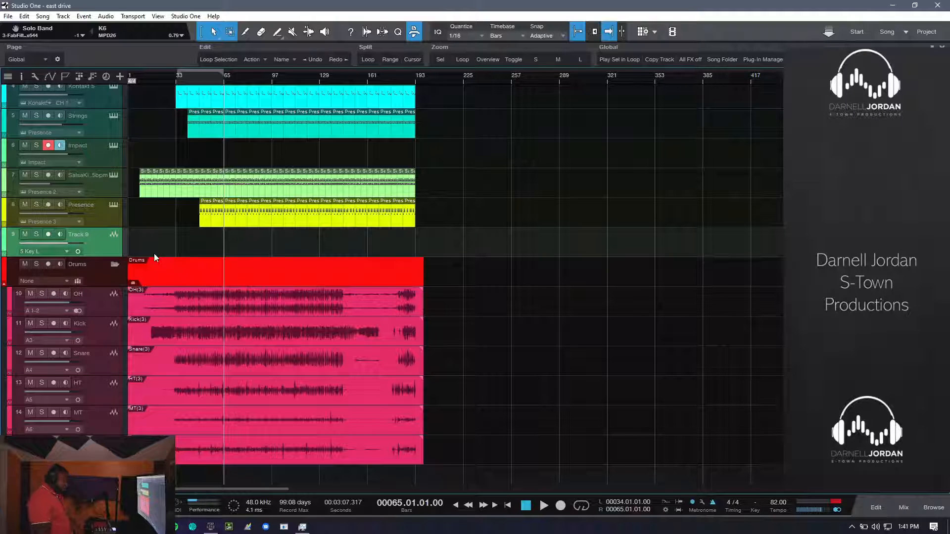
- Try a recording with precount, move the playhead to bar 63, and select the Impact track
key(KP_Multiply)
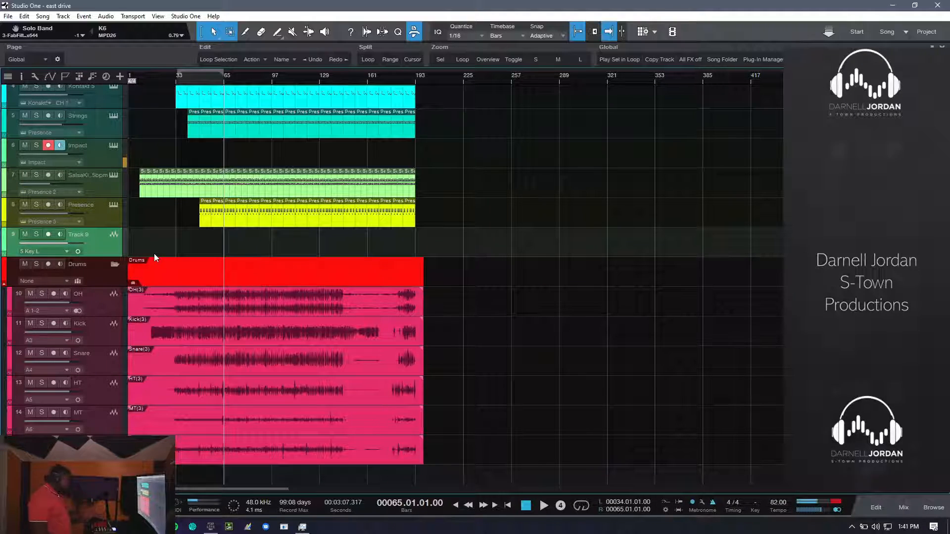
key(KP_0)
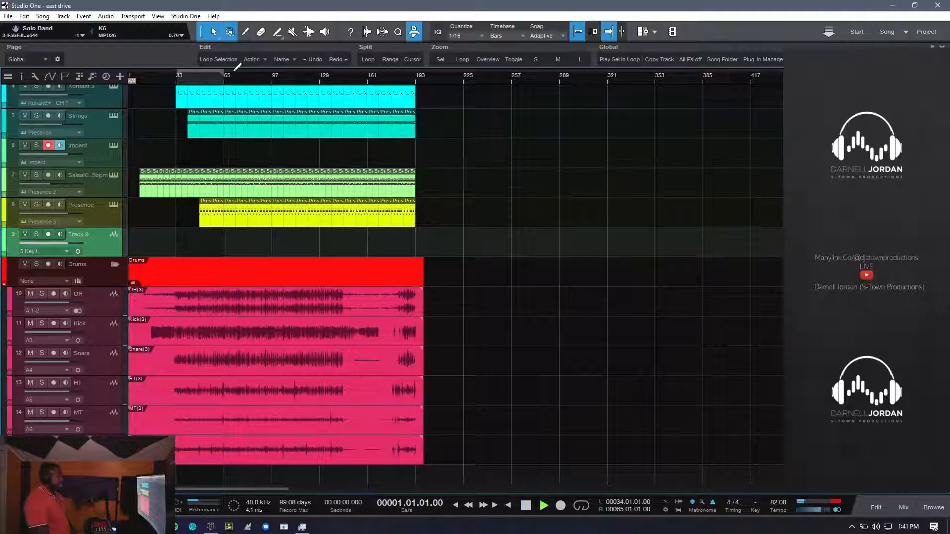
click(221, 83)
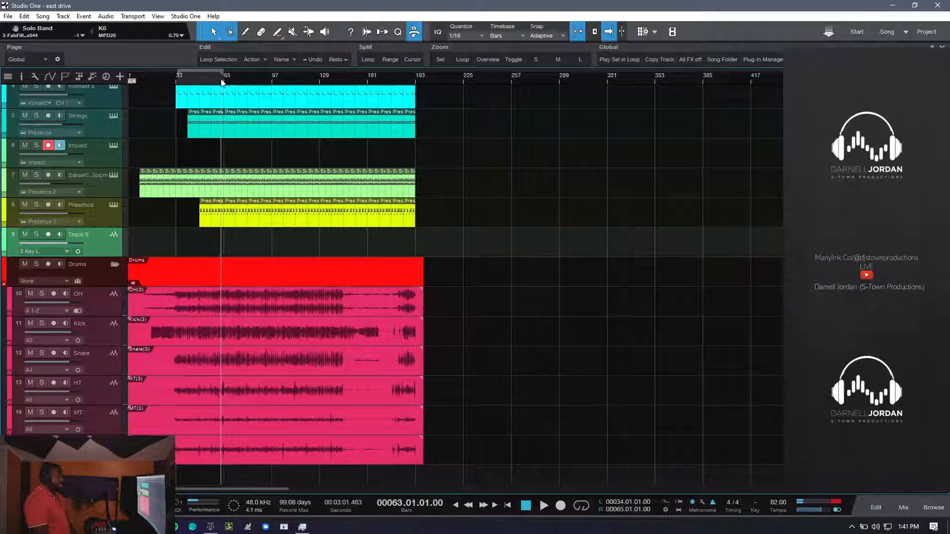
click(226, 146)
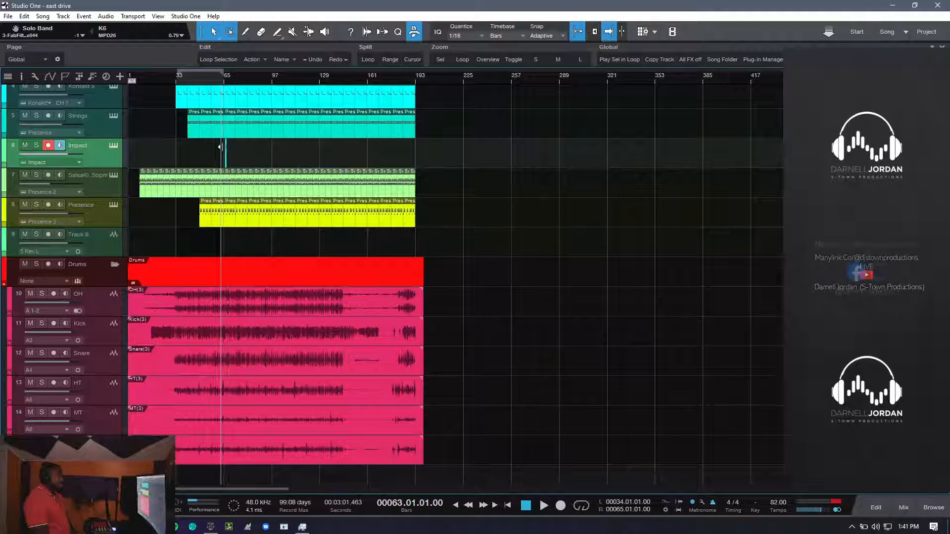
click(221, 294)
scroll(225, 76, down, 5)
scroll(225, 77, up, 5)
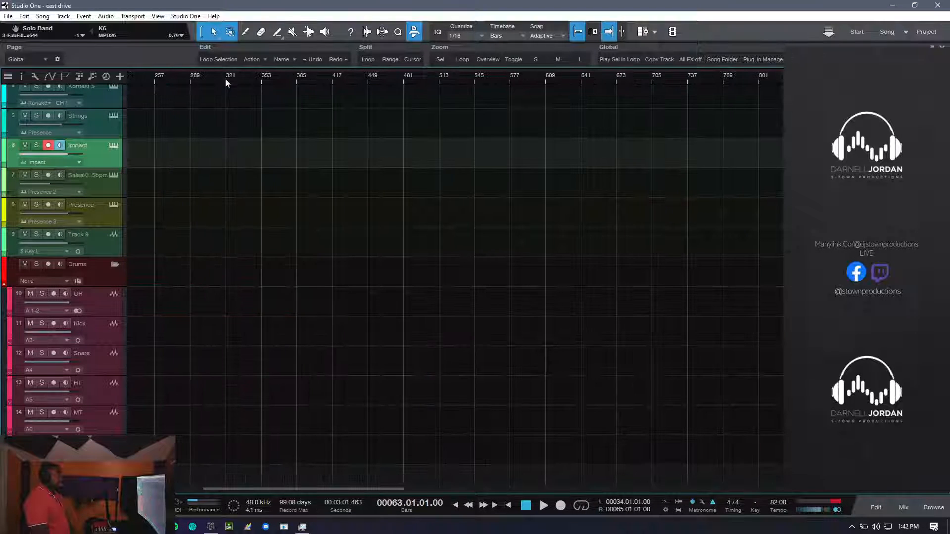
scroll(217, 113, down, 6)
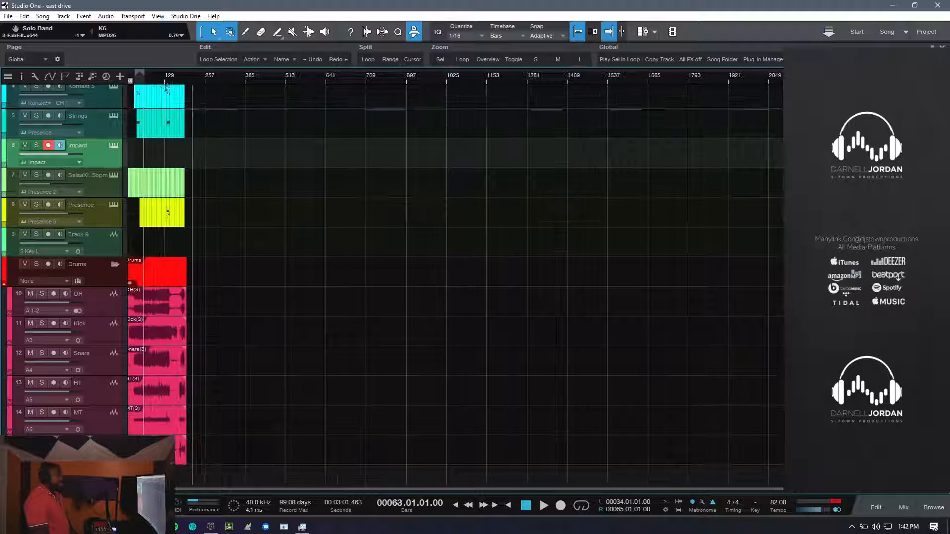
scroll(144, 82, up, 6)
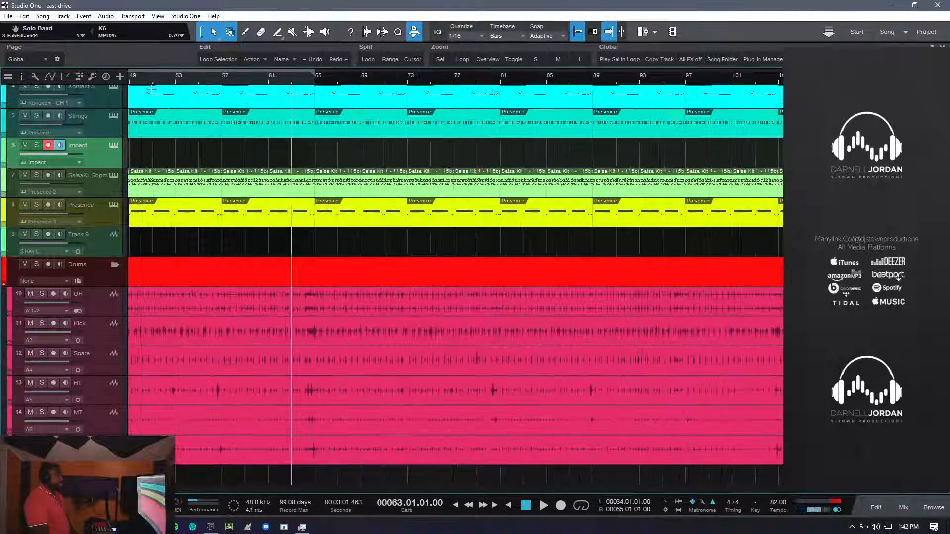
- Play from bar 63 and record an Impact part on the fly from about bar 64 to bar 70
key(space)
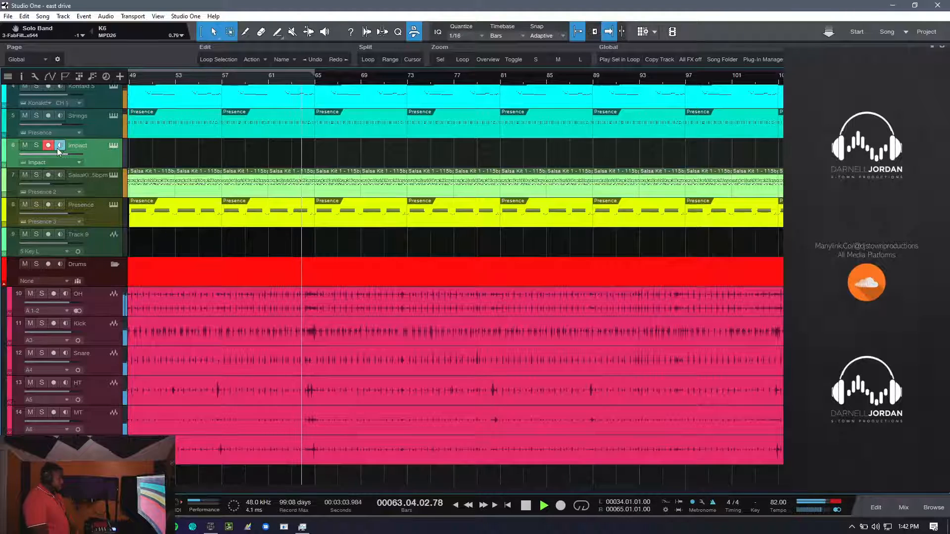
key(KP_Multiply)
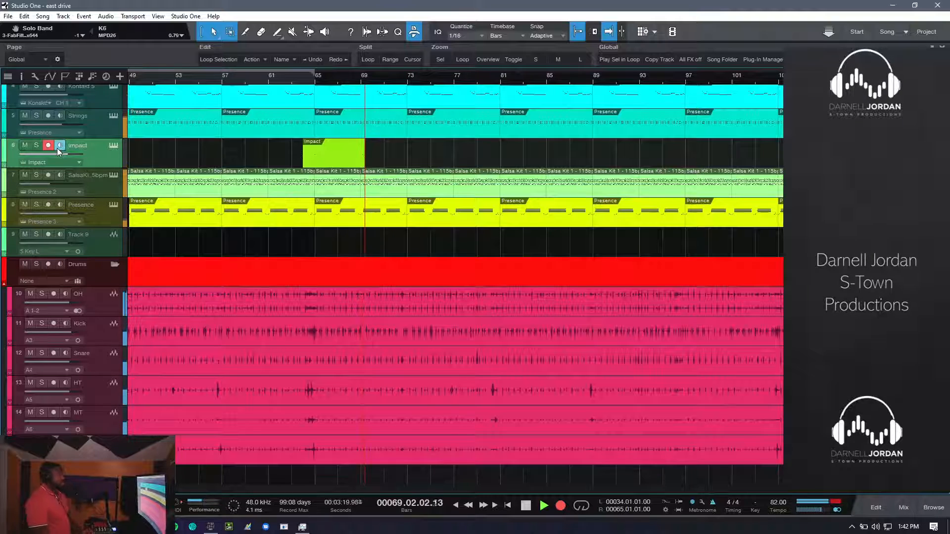
double_click(52, 147)
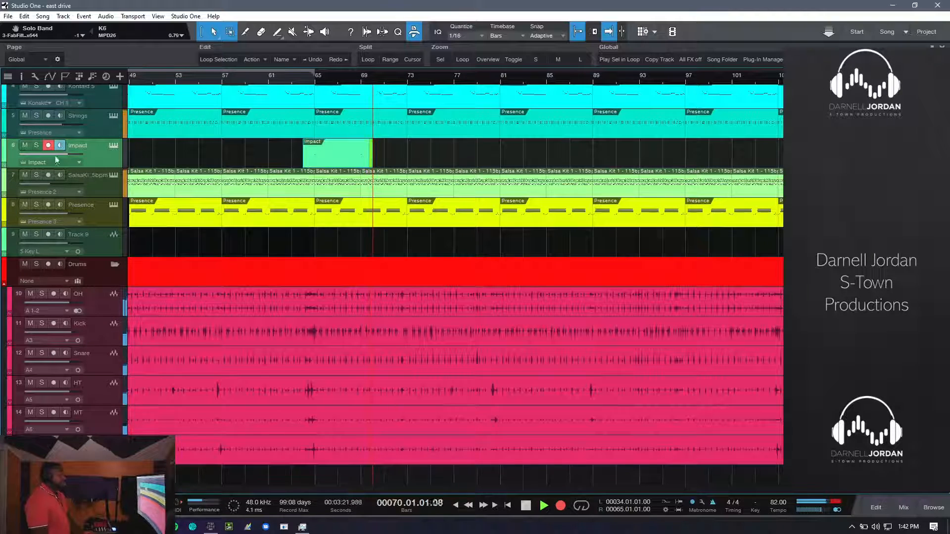
key(KP_Multiply)
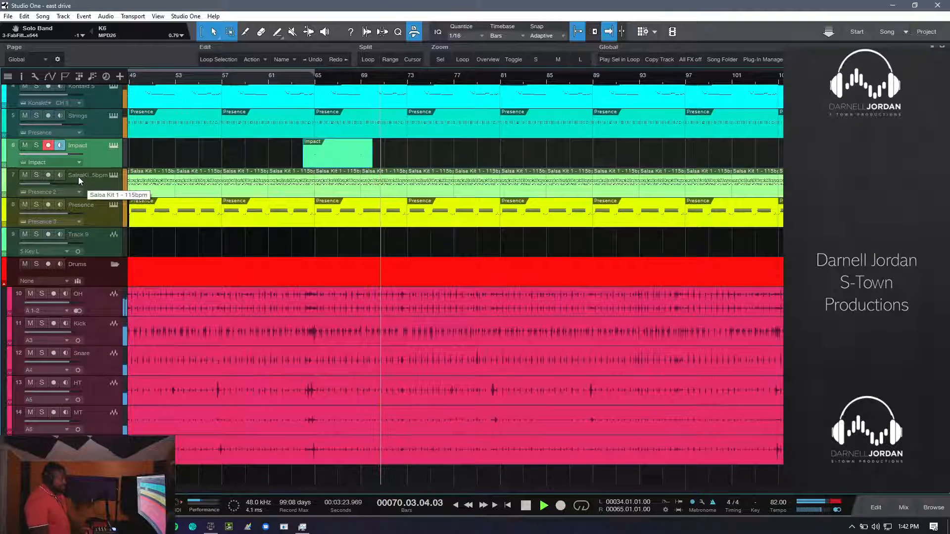
- Trim the start of the recorded Impact clip to bar 65 and disarm the Impact track
drag(309, 154, 316, 154)
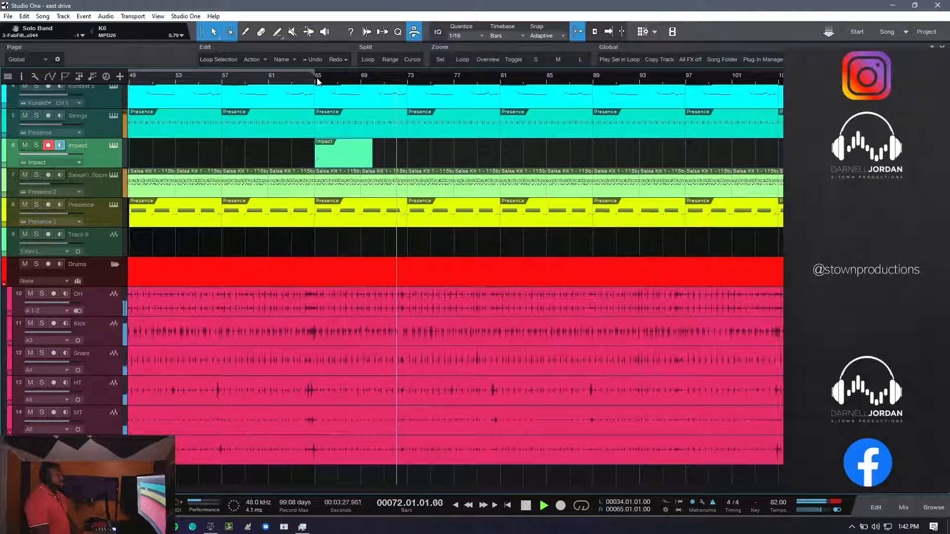
ctrl+scroll(324, 116, up, 6)
ctrl+scroll(324, 116, down, 5)
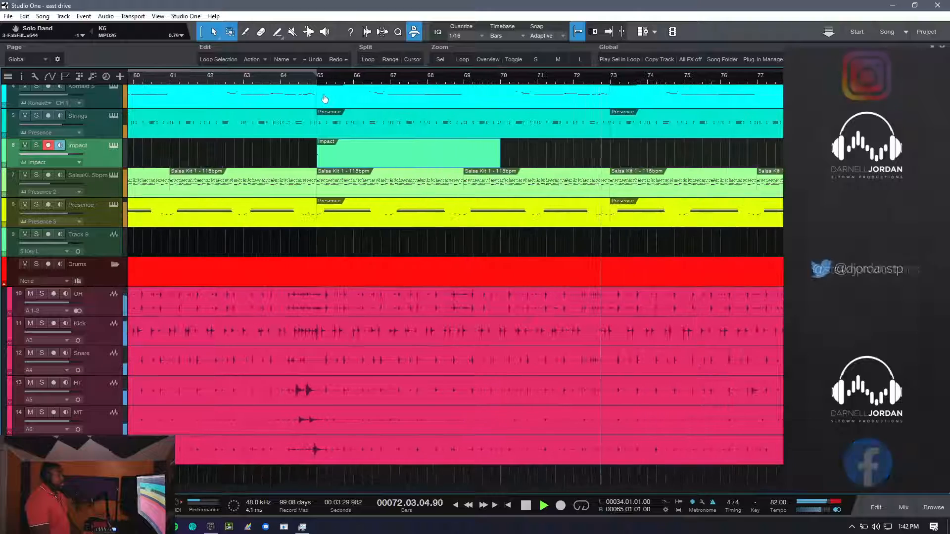
click(48, 145)
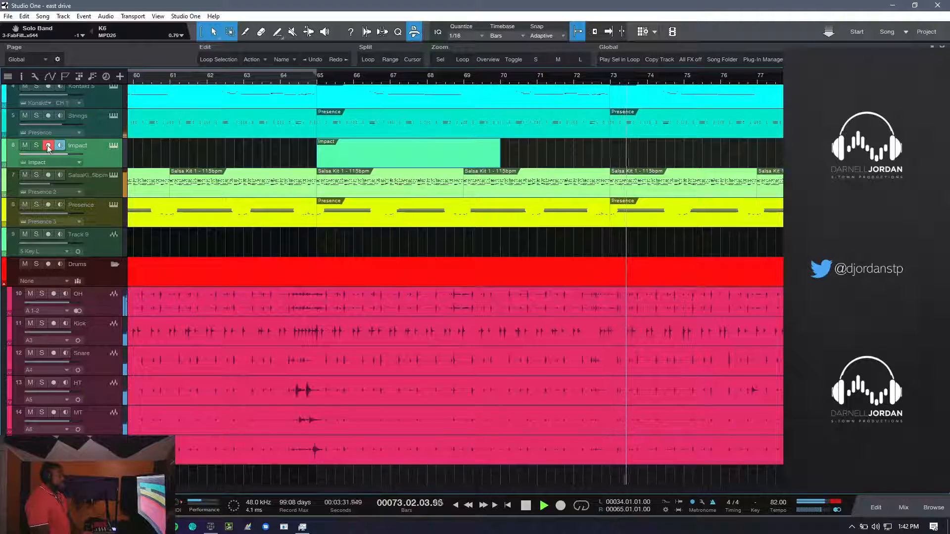
- Compare the soloed Drums folder with the full mix, replaying from bar 63 with the solo cleared
ctrl+scroll(401, 77, down, 10)
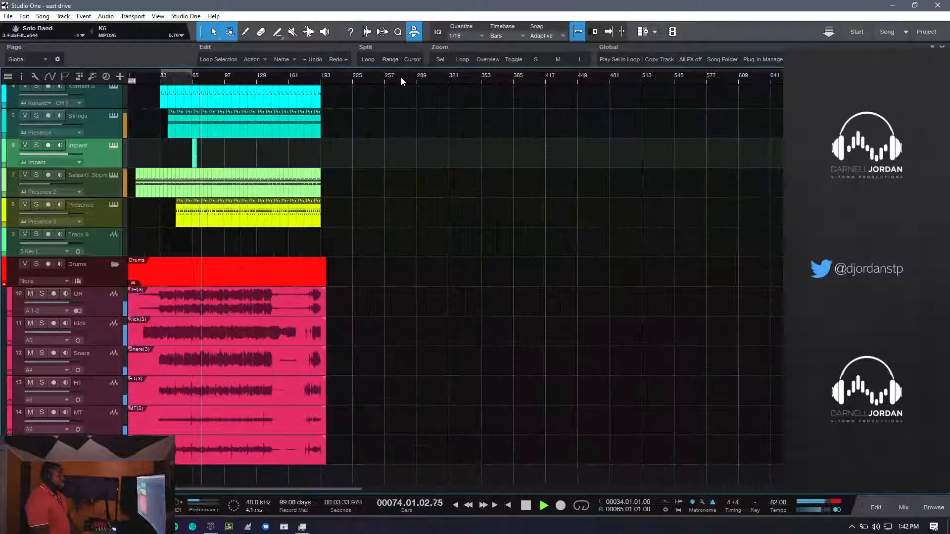
ctrl+scroll(400, 77, up, 8)
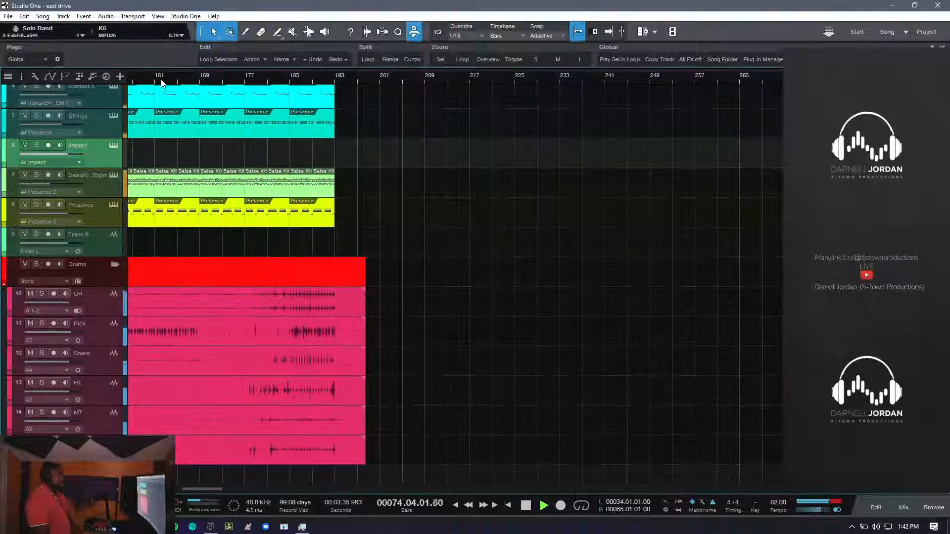
scroll(223, 150, left, 6)
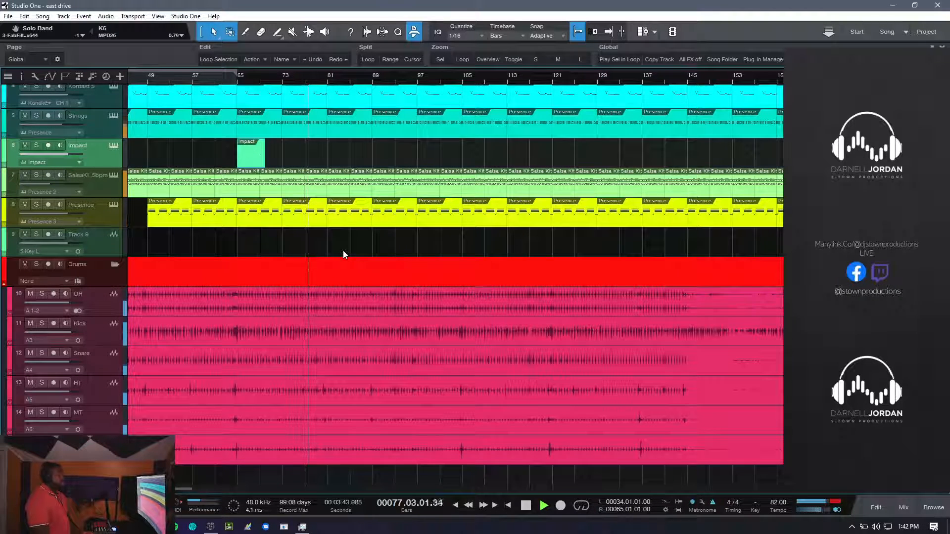
click(37, 266)
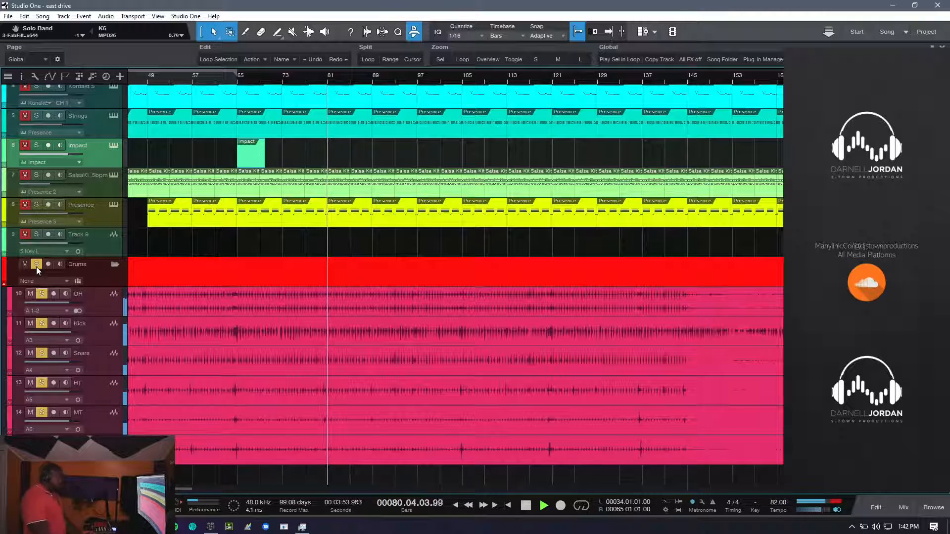
key(space)
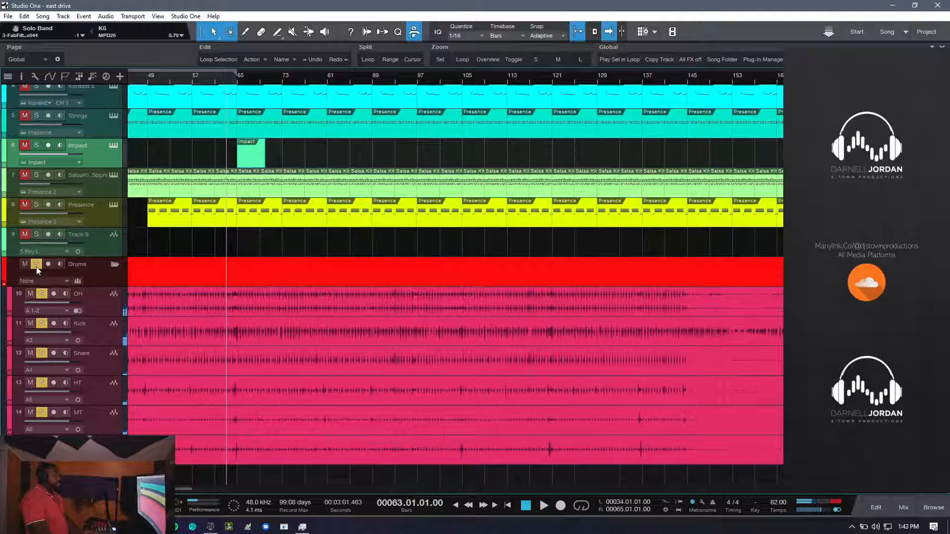
click(36, 267)
key(space)
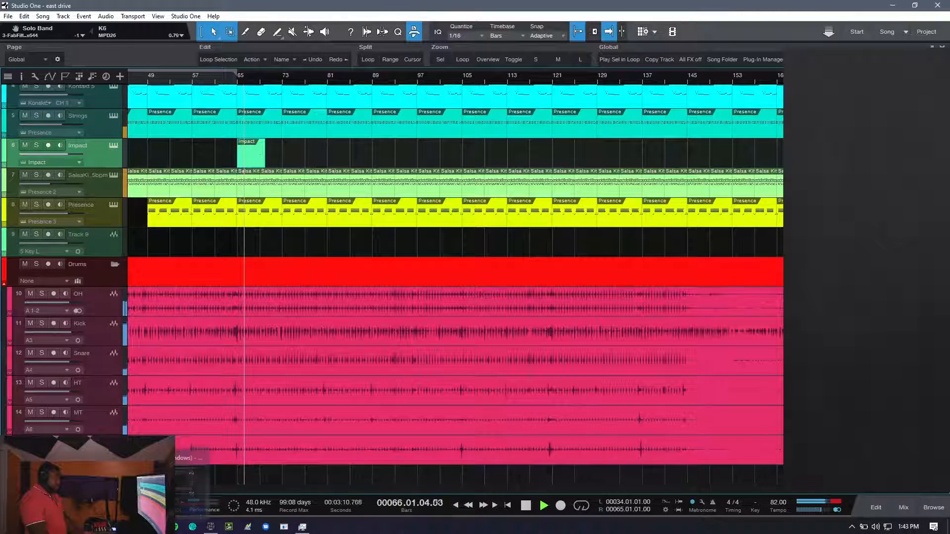
click(157, 527)
click(43, 434)
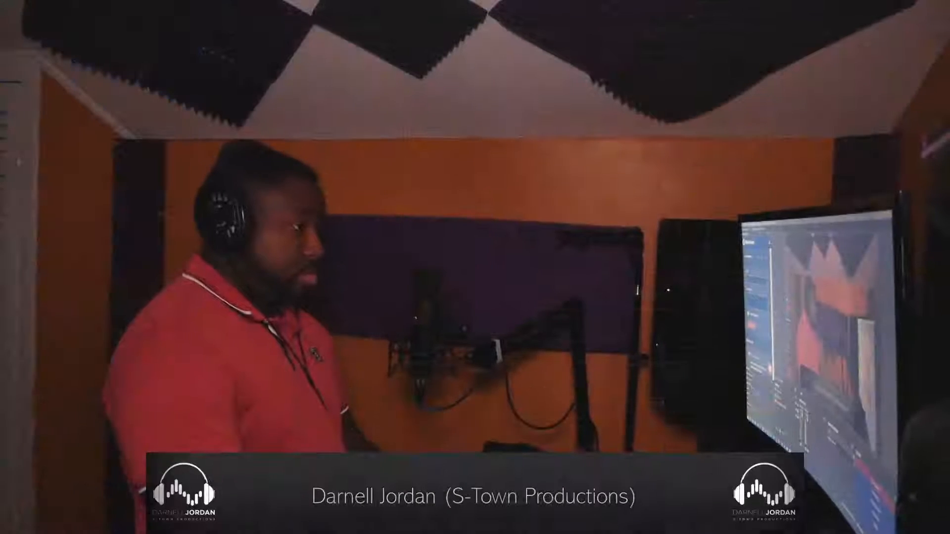
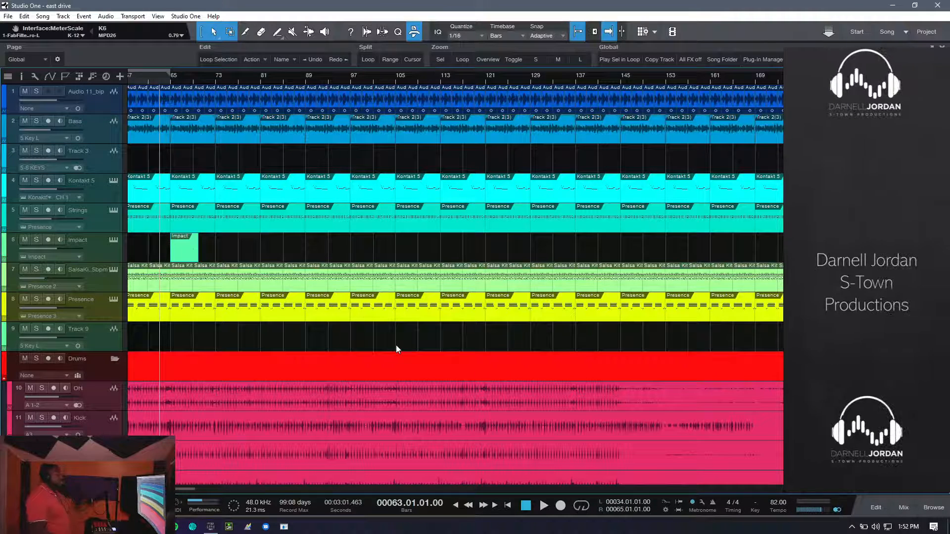
- Play on past bar 75 and delete the yellow Presence clip between bars 81 and 89, leaving its track disarmed
key(space)
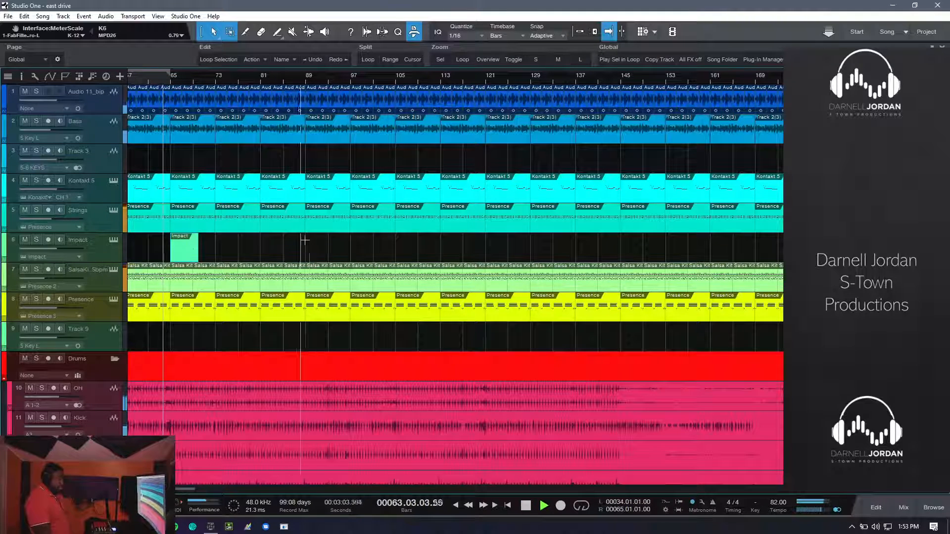
click(231, 80)
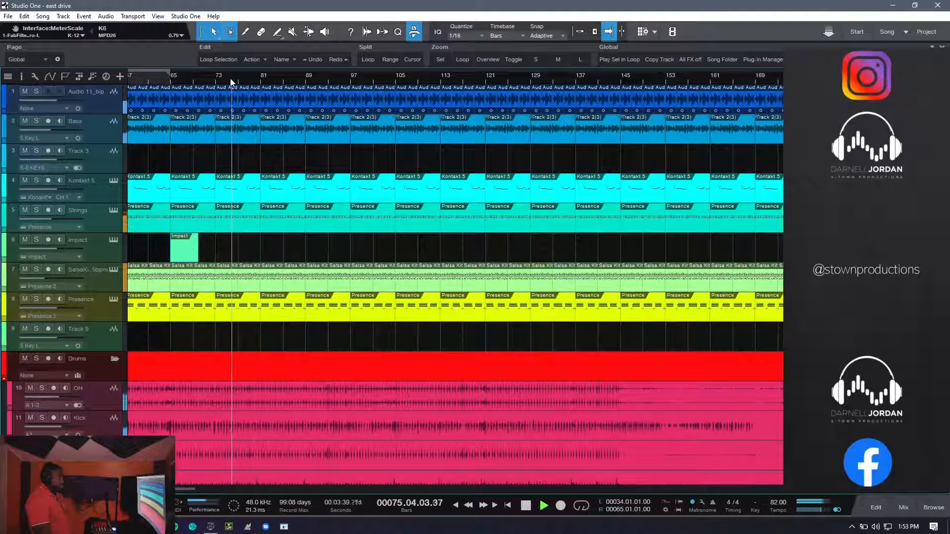
click(250, 306)
click(268, 319)
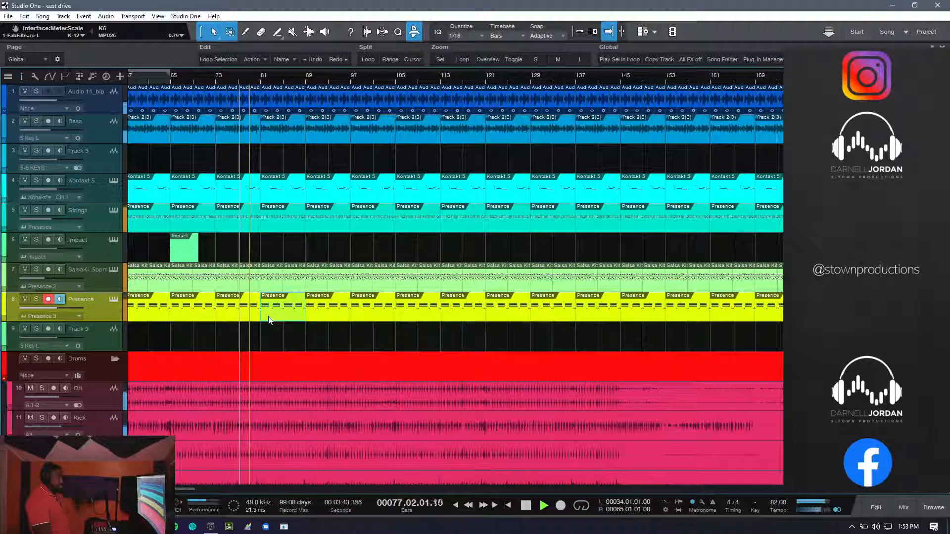
key(Delete)
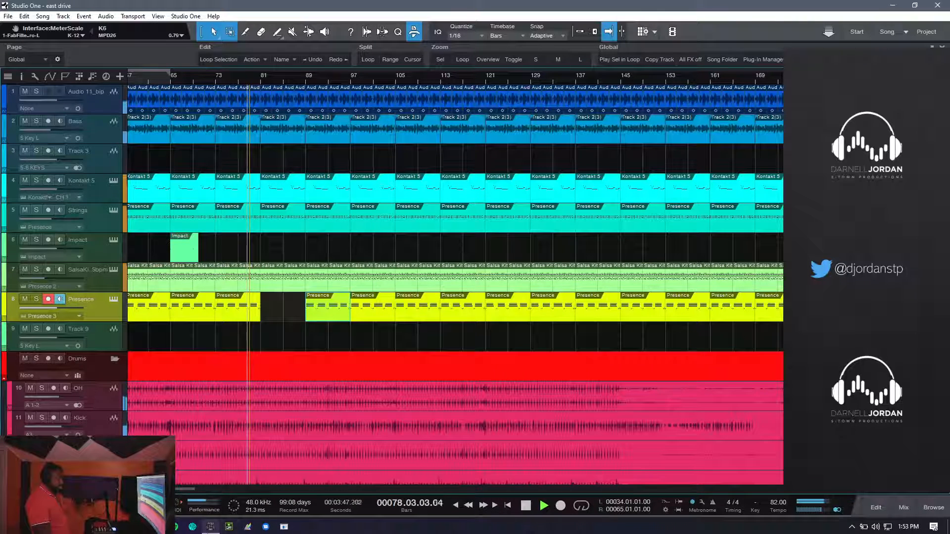
key(space)
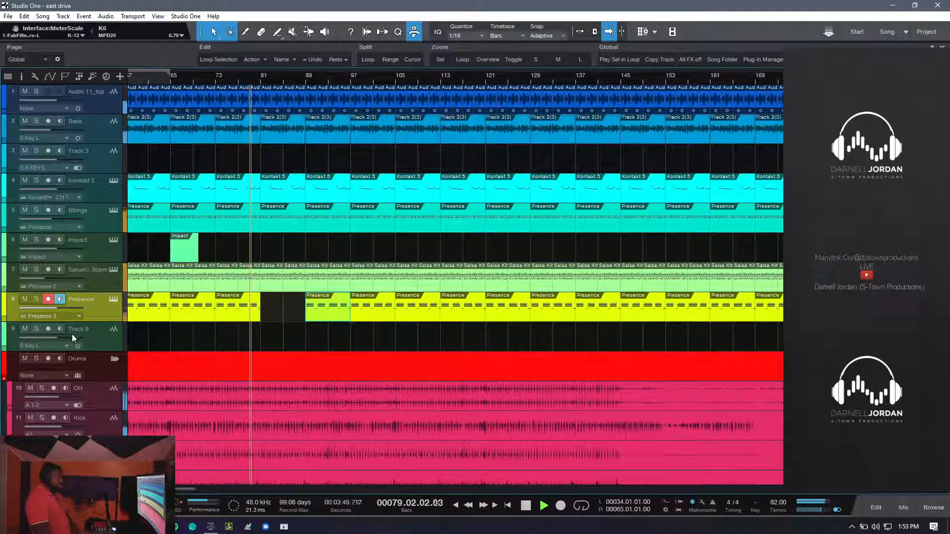
click(48, 299)
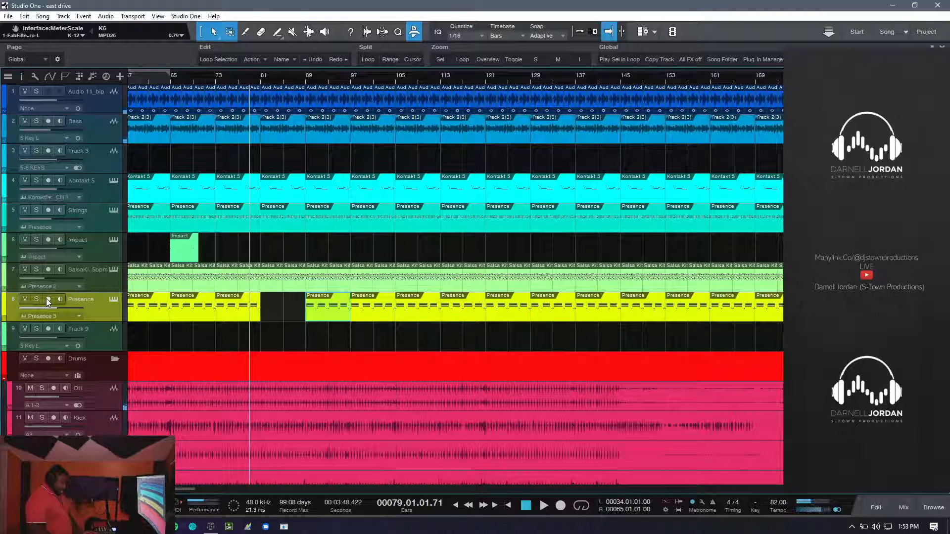
- Set the audio device block size to 512 samples and resume playback
key(ctrl+comma)
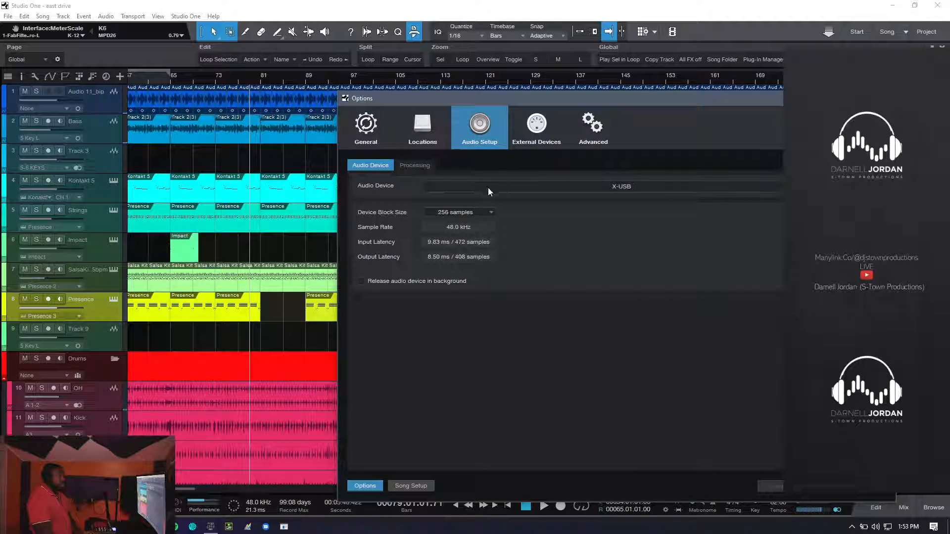
click(476, 209)
click(469, 293)
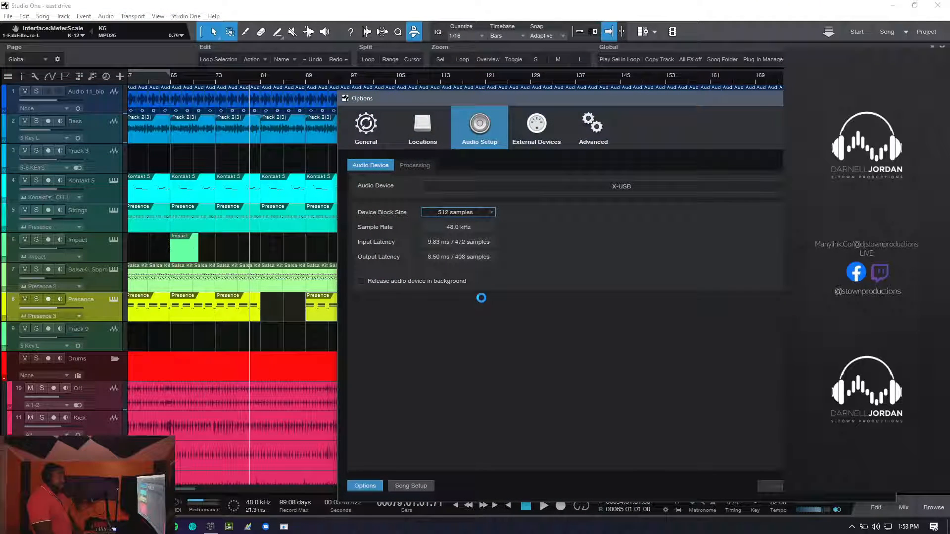
key(Return)
key(space)
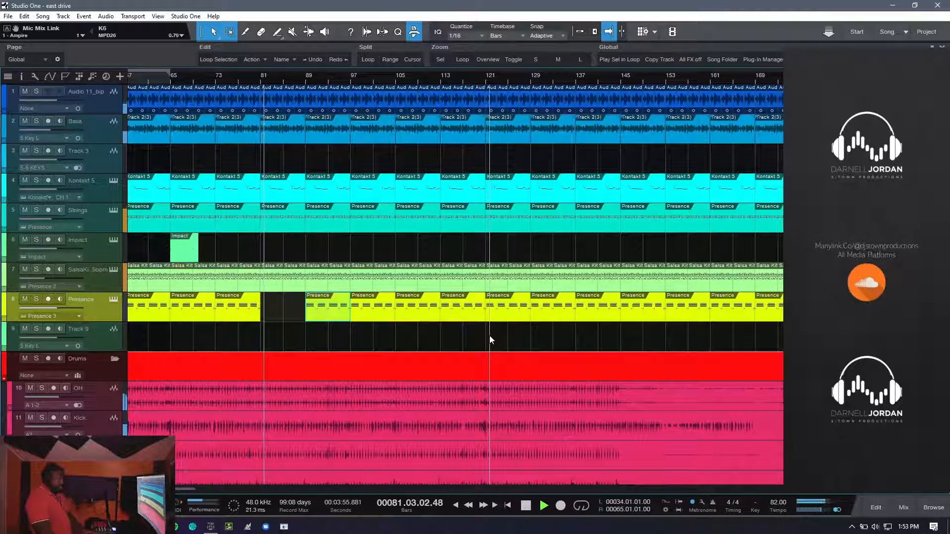
- Watch the channel levels in the console during playback and hide its channel and instrument lists
key(F3)
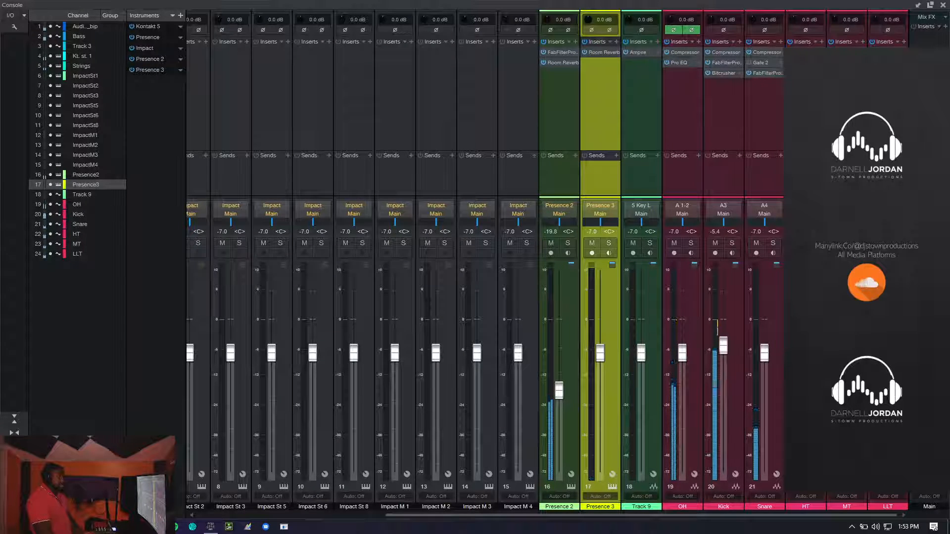
click(852, 527)
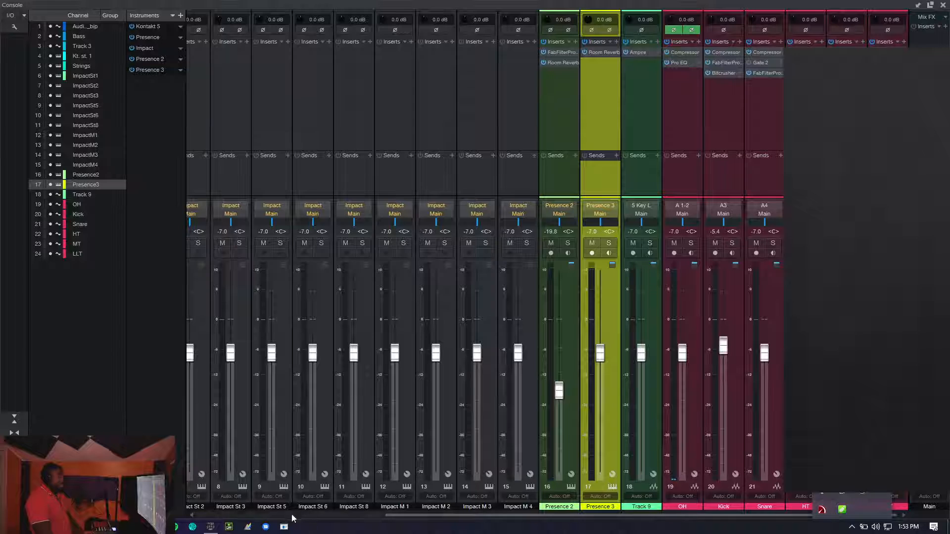
key(space)
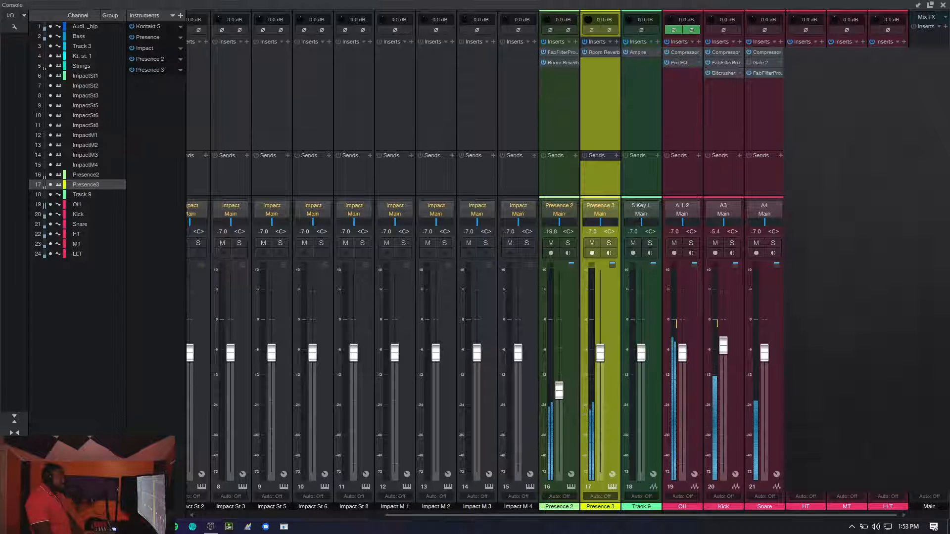
click(14, 509)
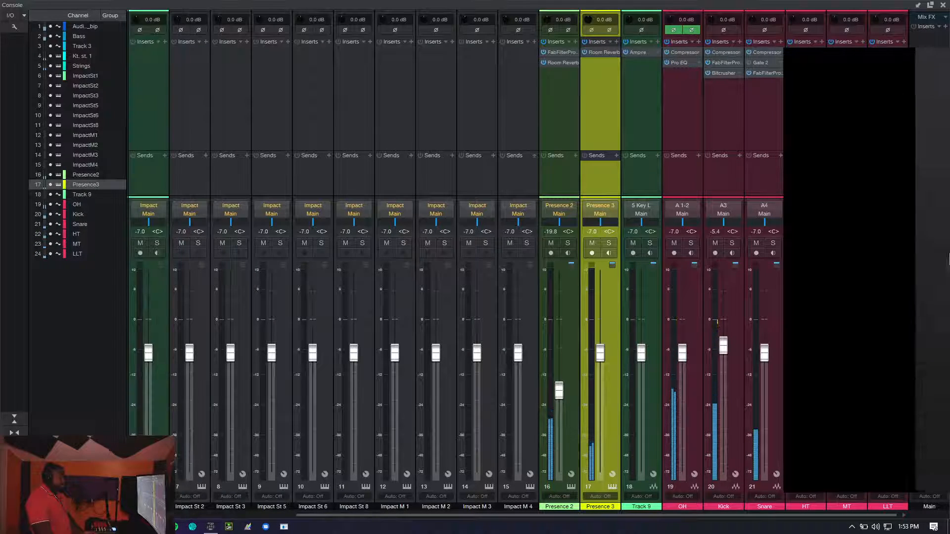
click(14, 476)
key(F3)
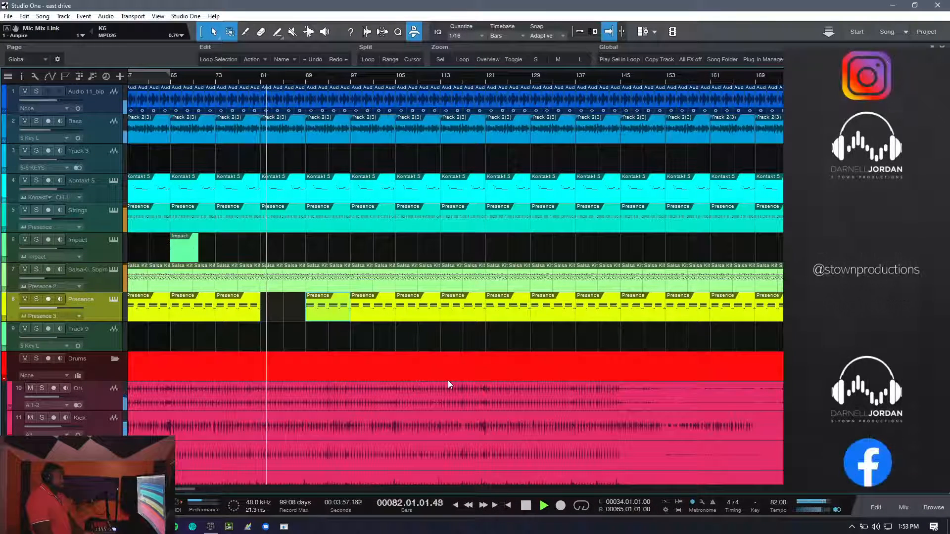
- Look over the drum tracks, switch to OBS to check the live stream and chat, and return to Studio One
scroll(447, 380, down, 3)
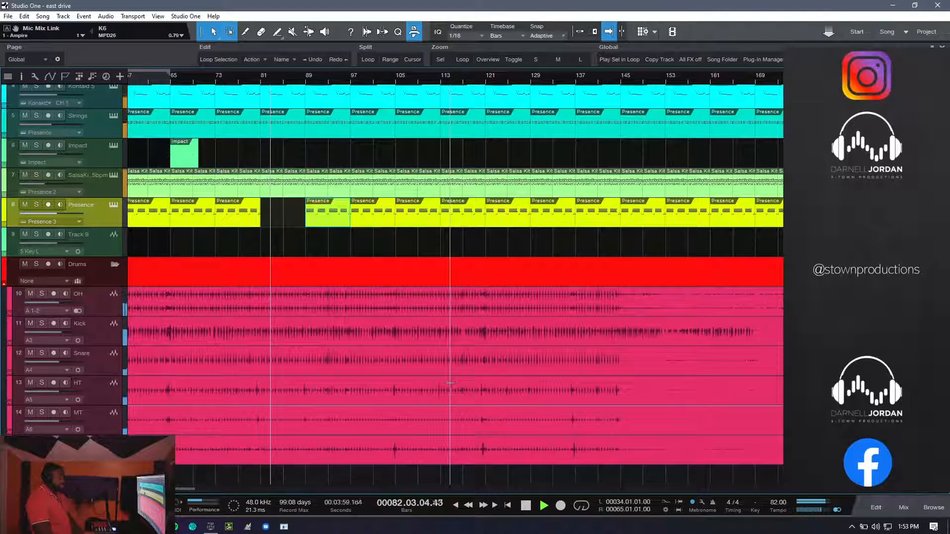
key(alt+Tab)
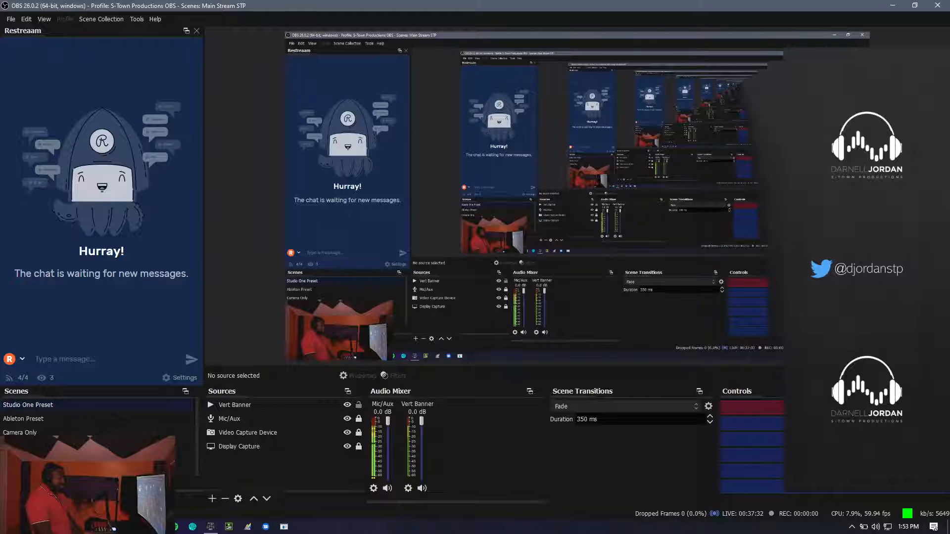
key(alt+Tab)
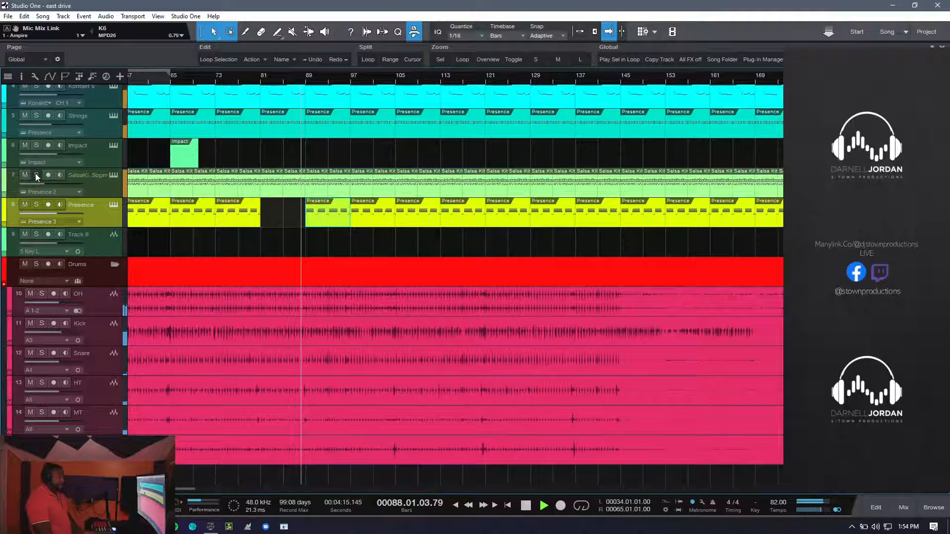
- Solo the Kontakt 5 track, check its loaded instruments, and show its channel in the console
scroll(37, 114, up, 1)
click(36, 108)
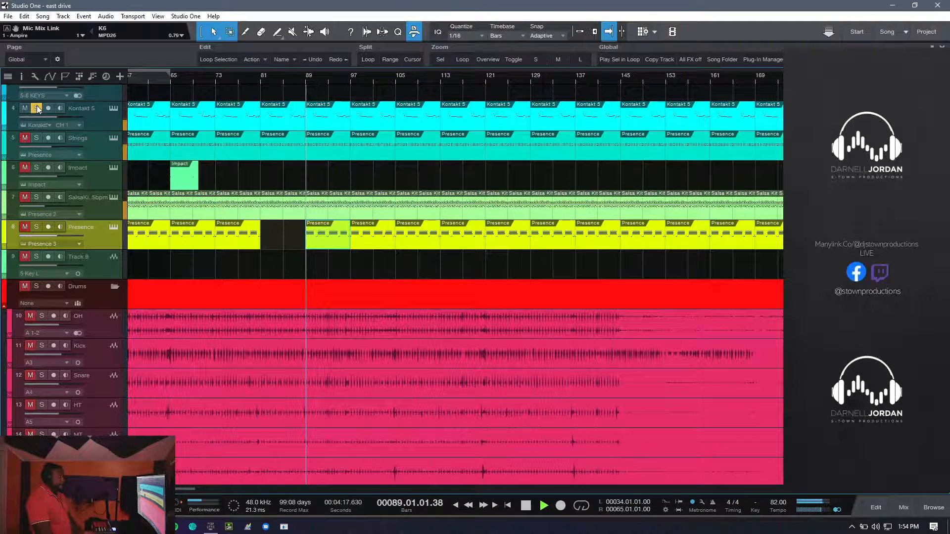
click(111, 110)
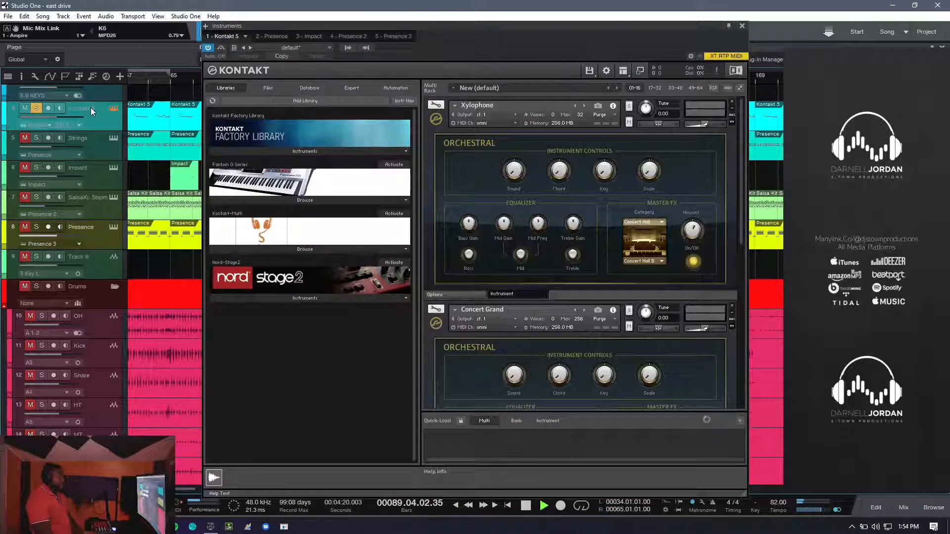
click(742, 27)
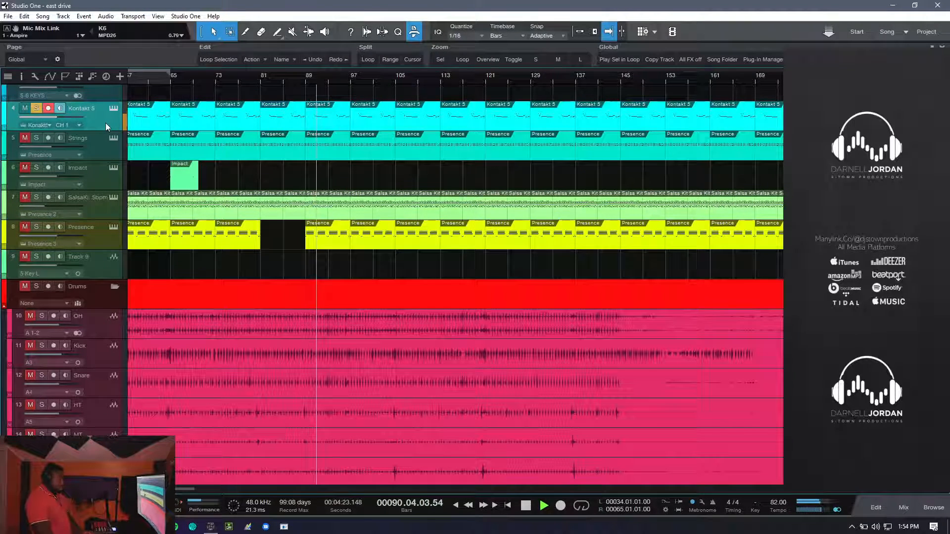
key(F3)
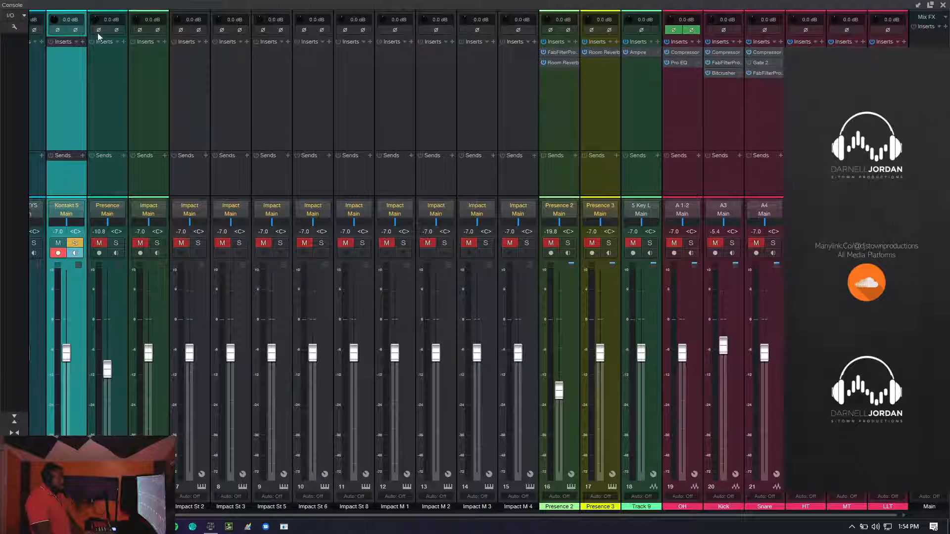
click(79, 42)
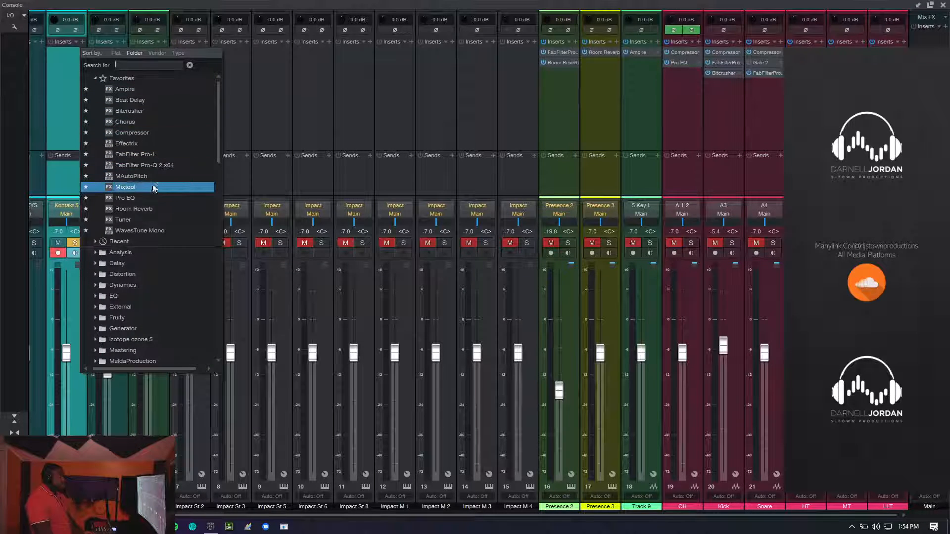
click(144, 190)
right_click(65, 52)
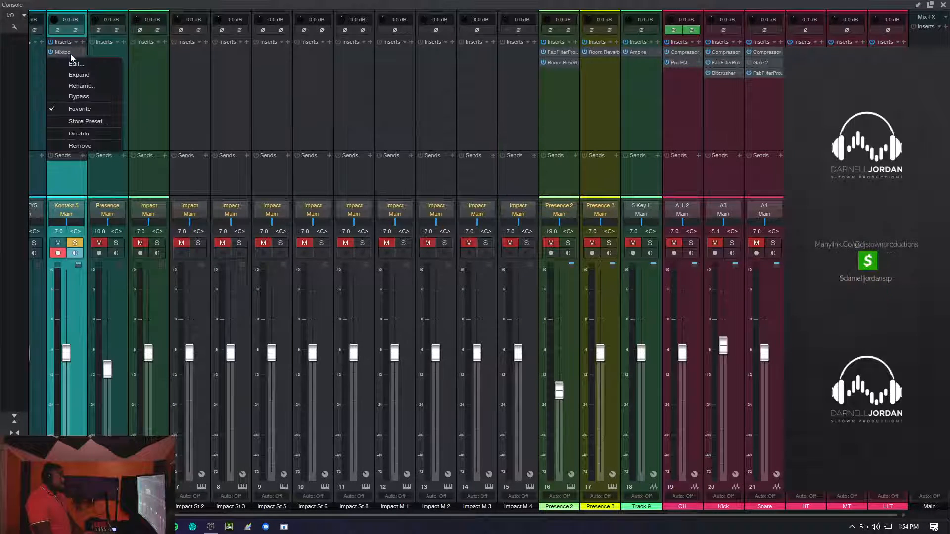
click(73, 150)
- Insert FabFilter Pro-Q 2 on the Kontakt 5 channel and add a 12 dB/oct low cut at about 125 Hz
click(83, 42)
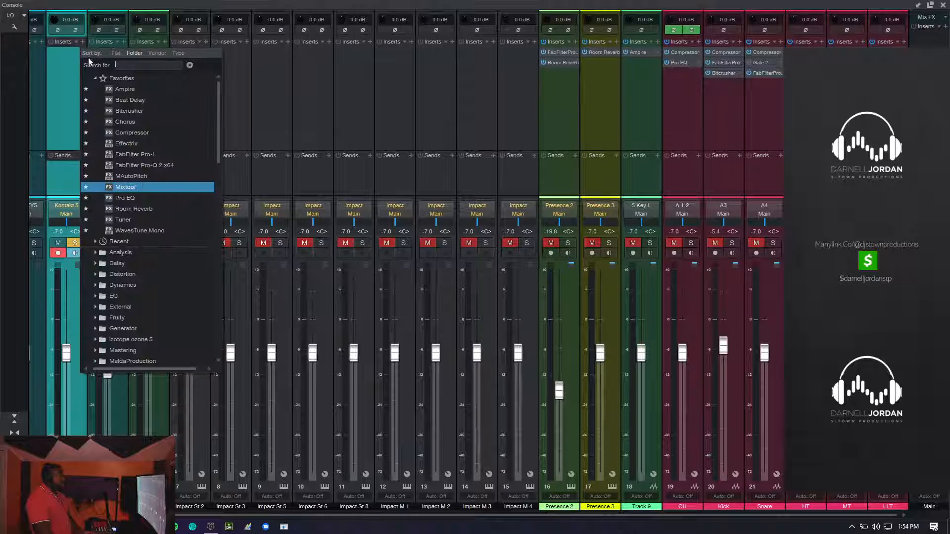
click(141, 166)
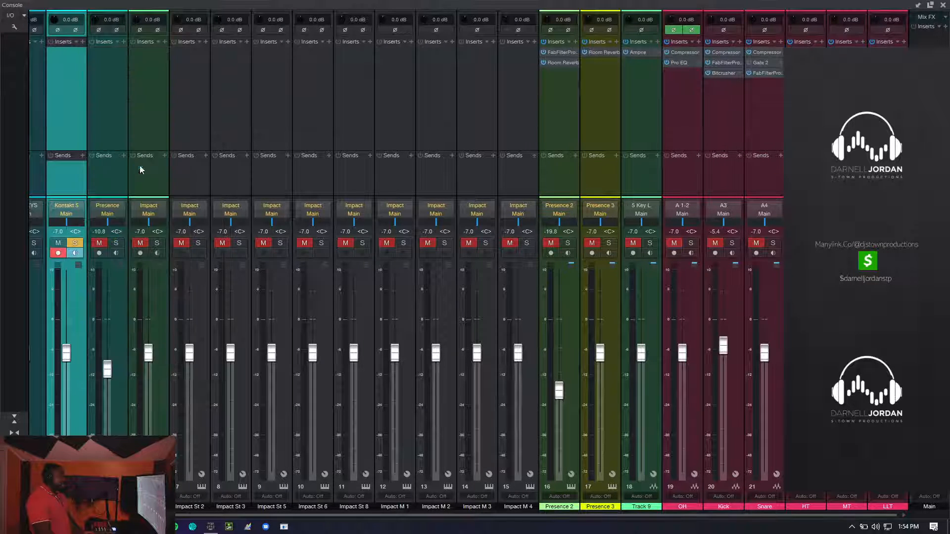
double_click(414, 233)
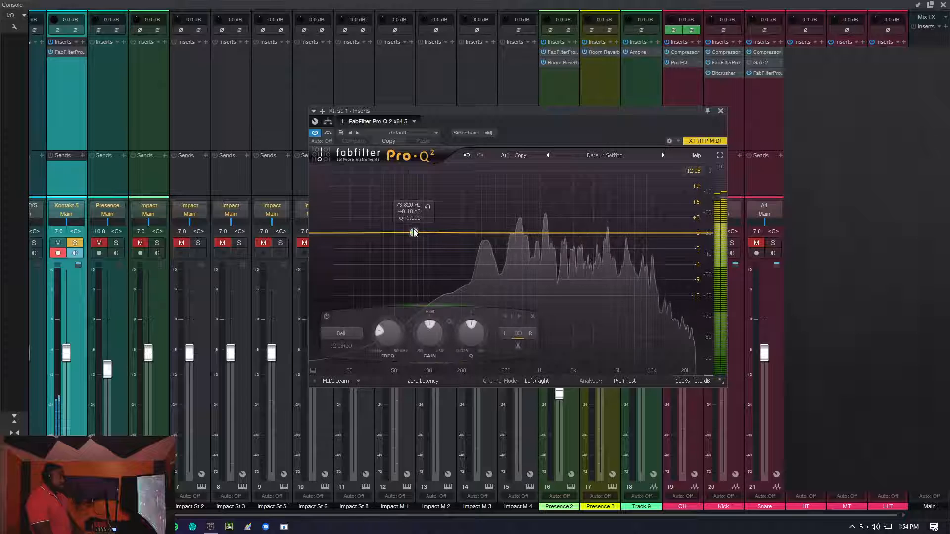
click(341, 334)
click(359, 369)
drag(414, 233, 439, 237)
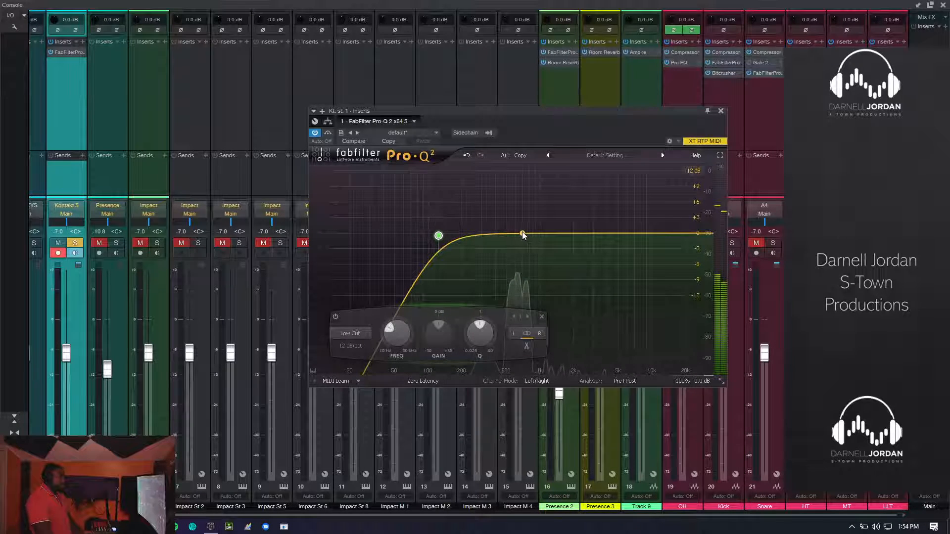
- Add a bell cut of about 3 dB near 635 Hz on Kontakt 5 and clear its solo to hear the full mix
drag(517, 233, 519, 249)
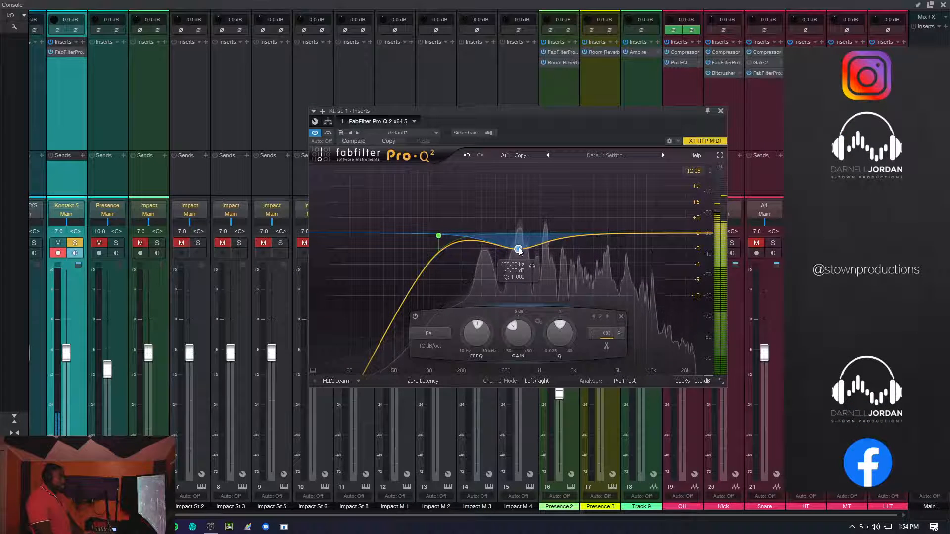
click(75, 244)
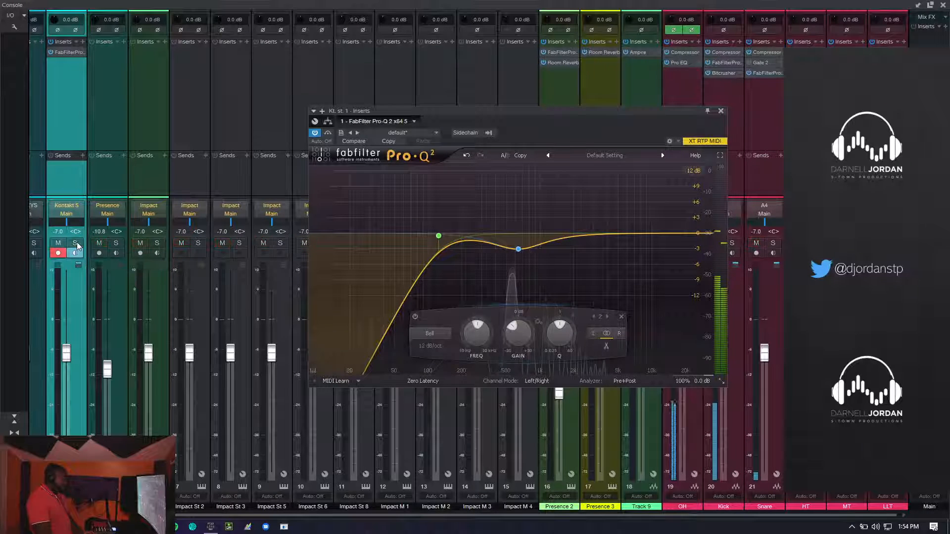
click(721, 111)
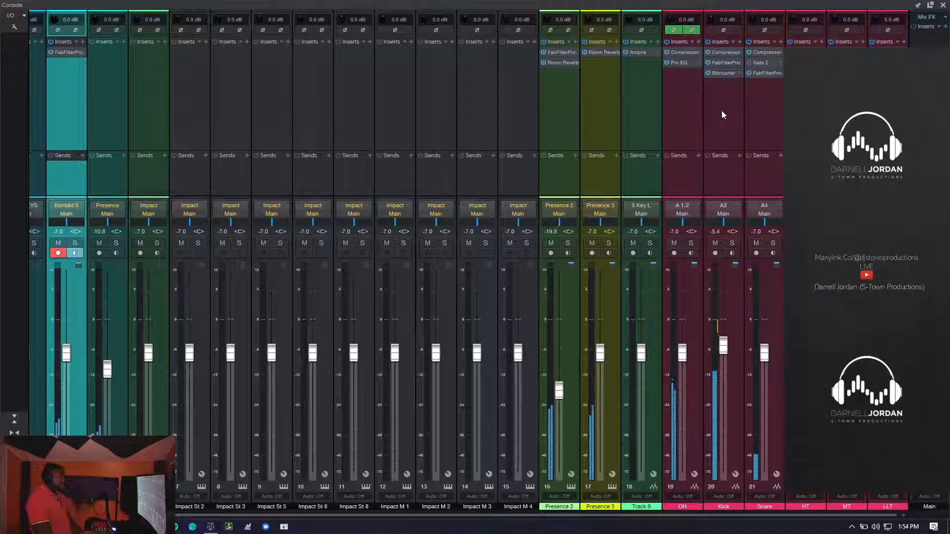
key(F3)
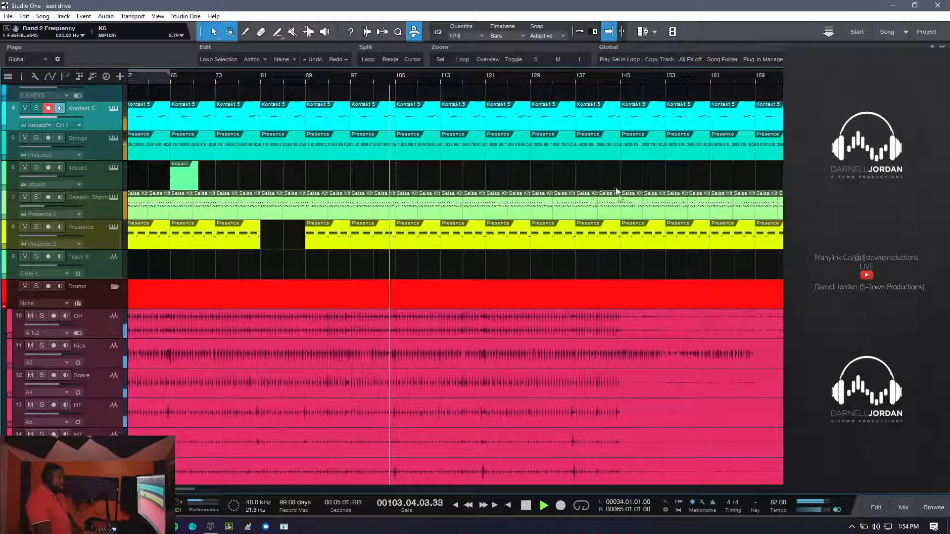
- Continue playback from about bar 137, disarm the Kontakt 5 track, and look over the arrangement
click(575, 79)
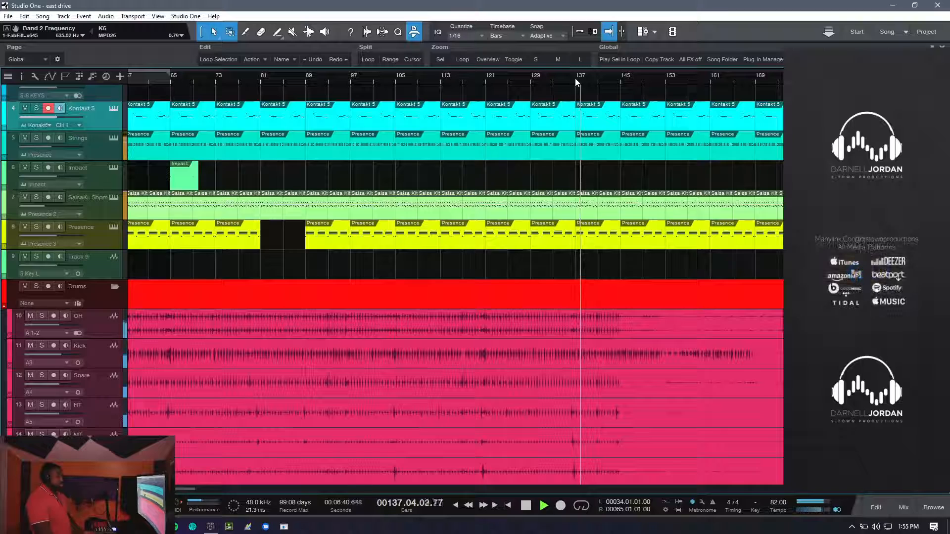
click(48, 109)
scroll(193, 218, up, 2)
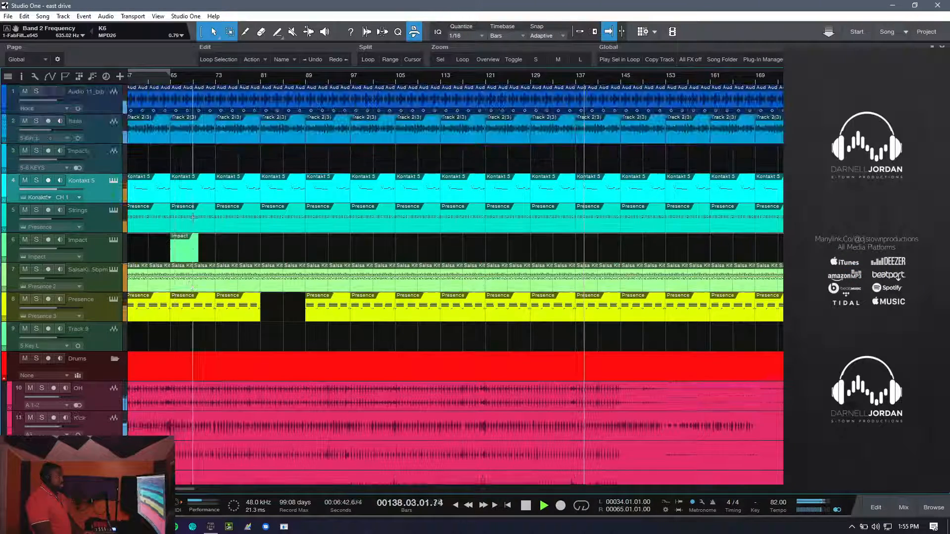
scroll(193, 218, down, 3)
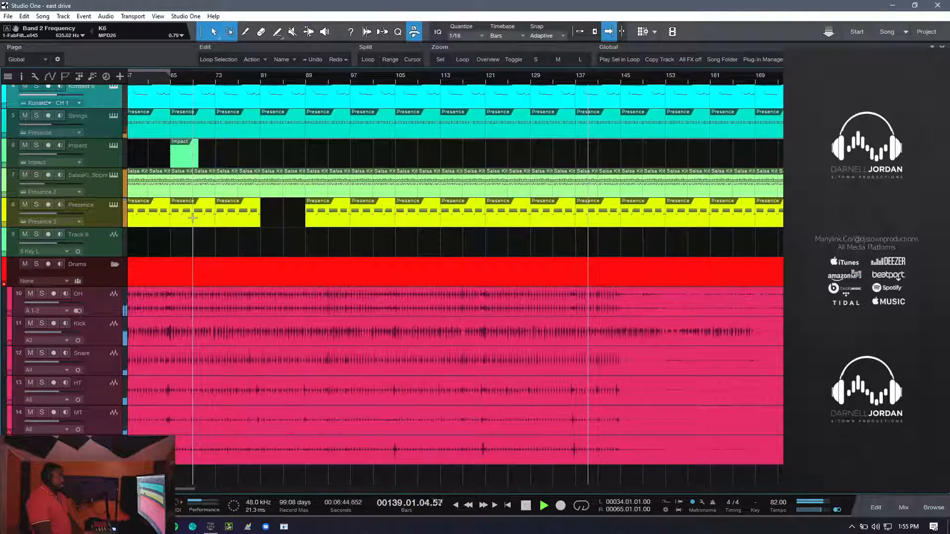
scroll(193, 218, up, 4)
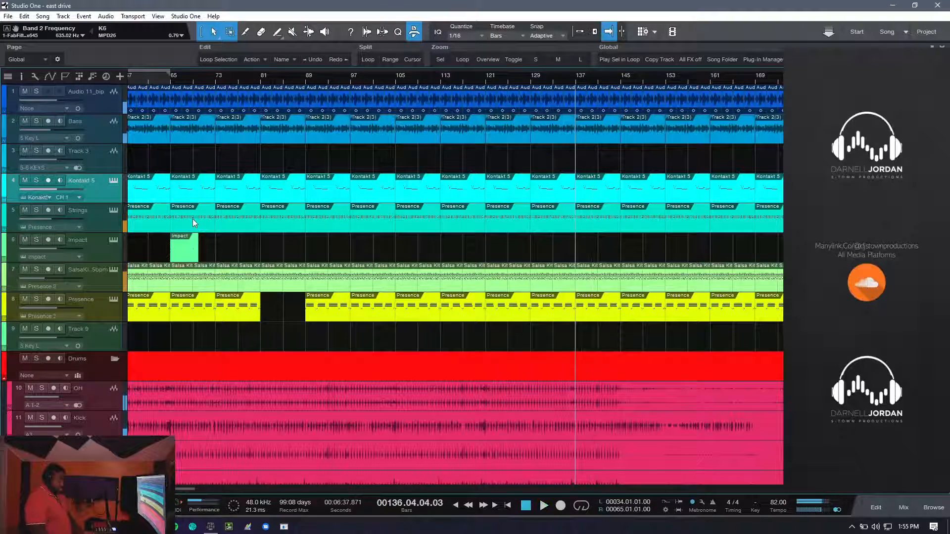
- Replay the opening from bar 1, stop playback, and bring up the song's file commands
key(comma)
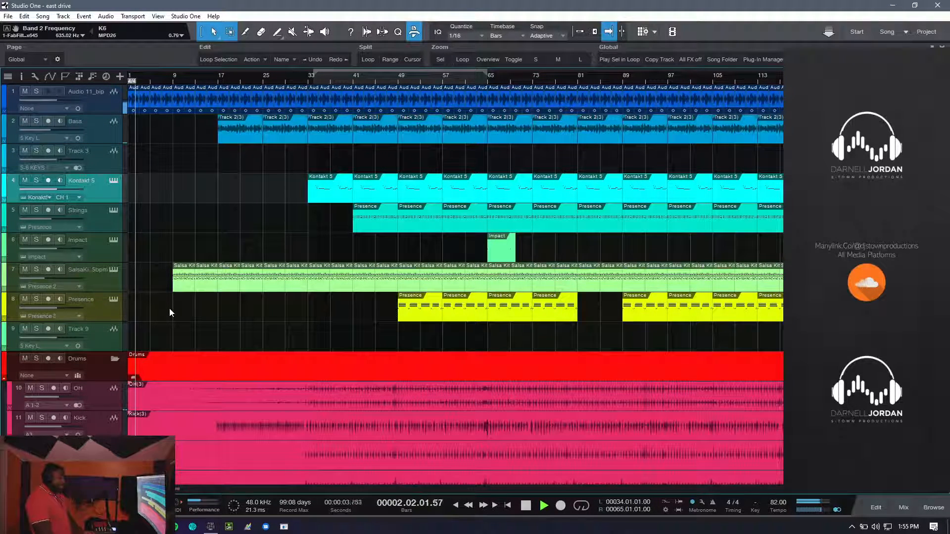
key(space)
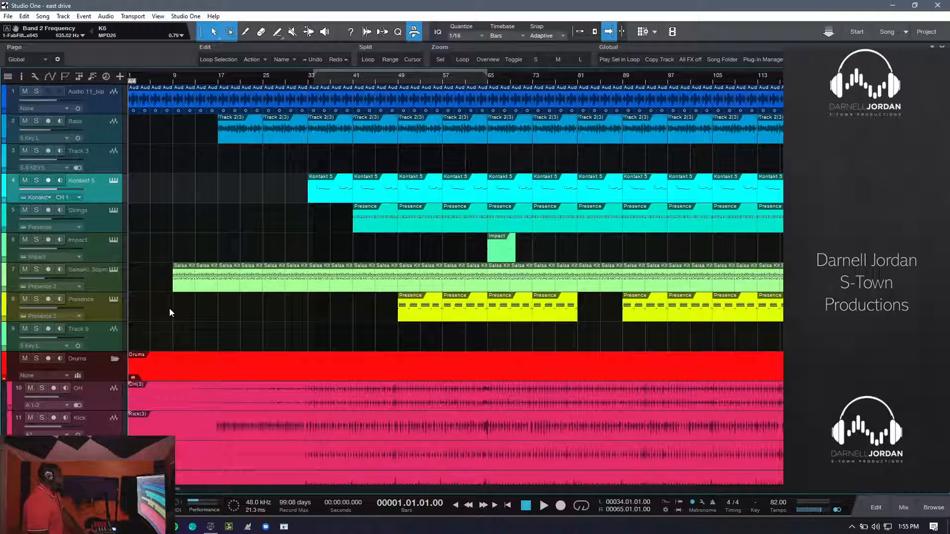
click(7, 17)
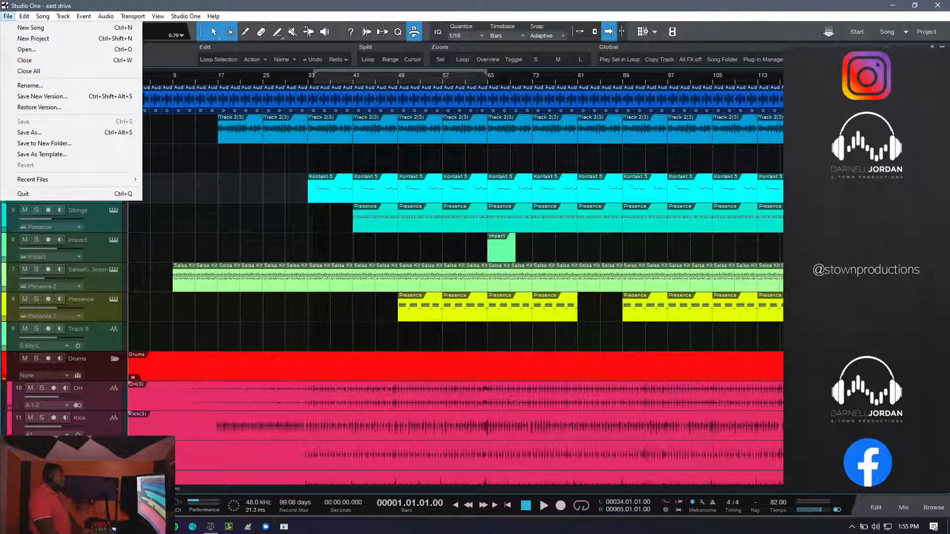